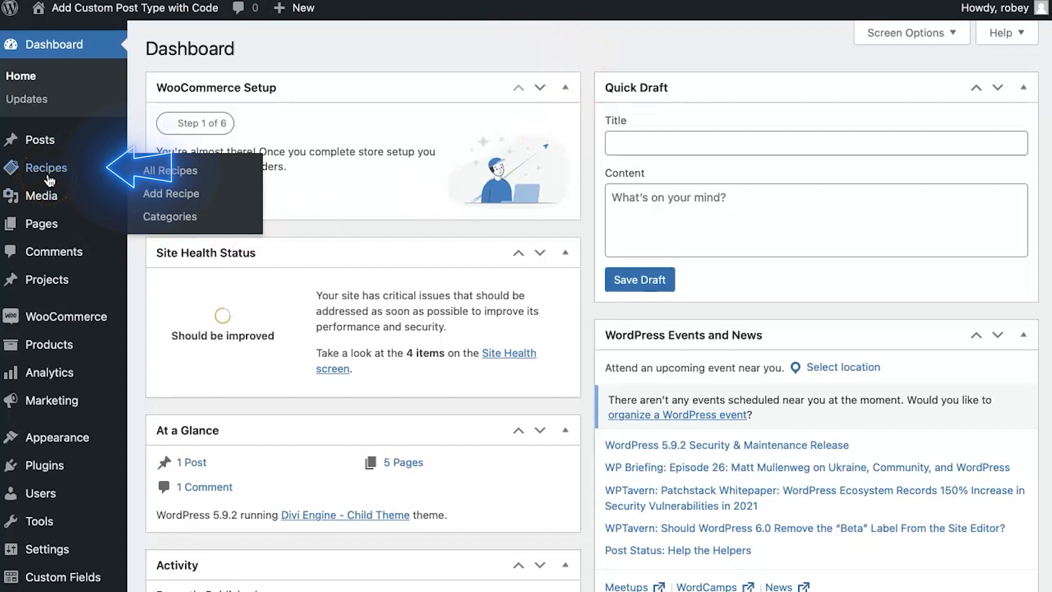
{"action": "mouse_move", "coordinate": [254, 169]}
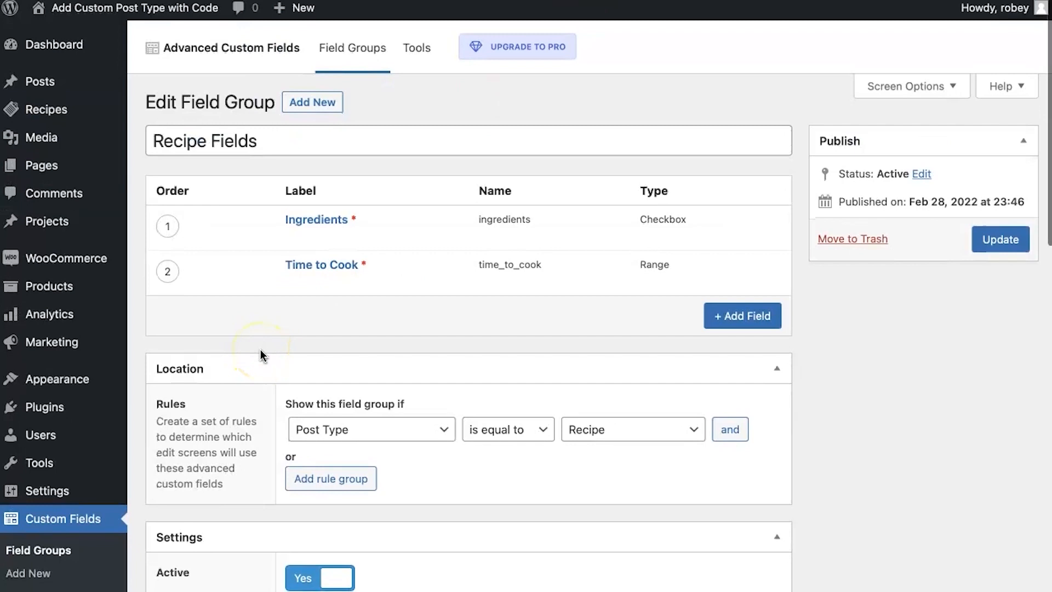
{"action": "mouse_move", "coordinate": [305, 297]}
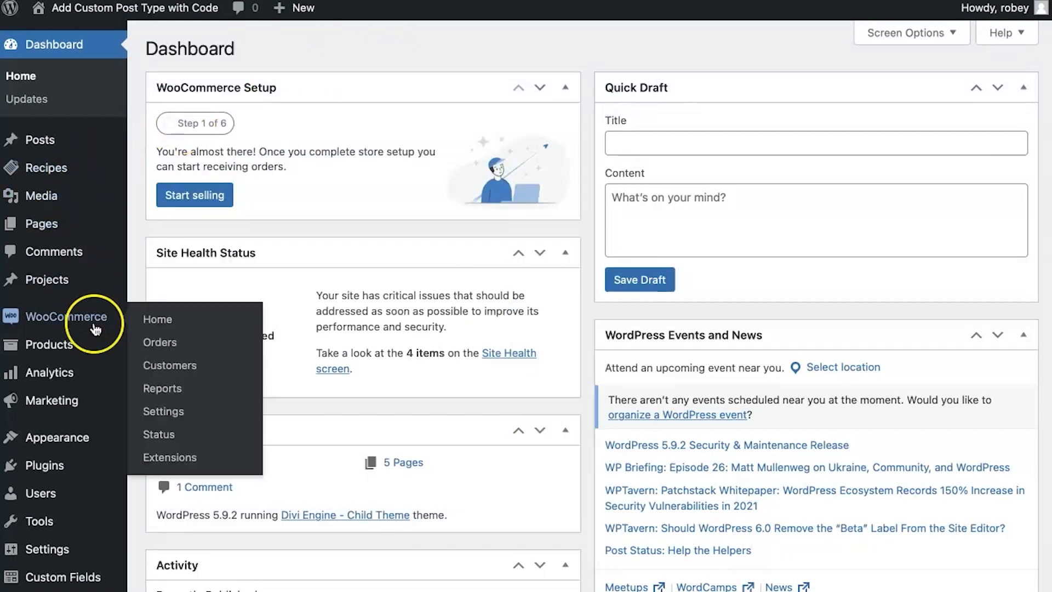
Create a new custom field group titled "Step 1"
{"action": "scroll", "coordinate": [94, 537], "scroll_direction": "down", "scroll_amount": 2}
{"action": "mouse_move", "coordinate": [85, 510]}
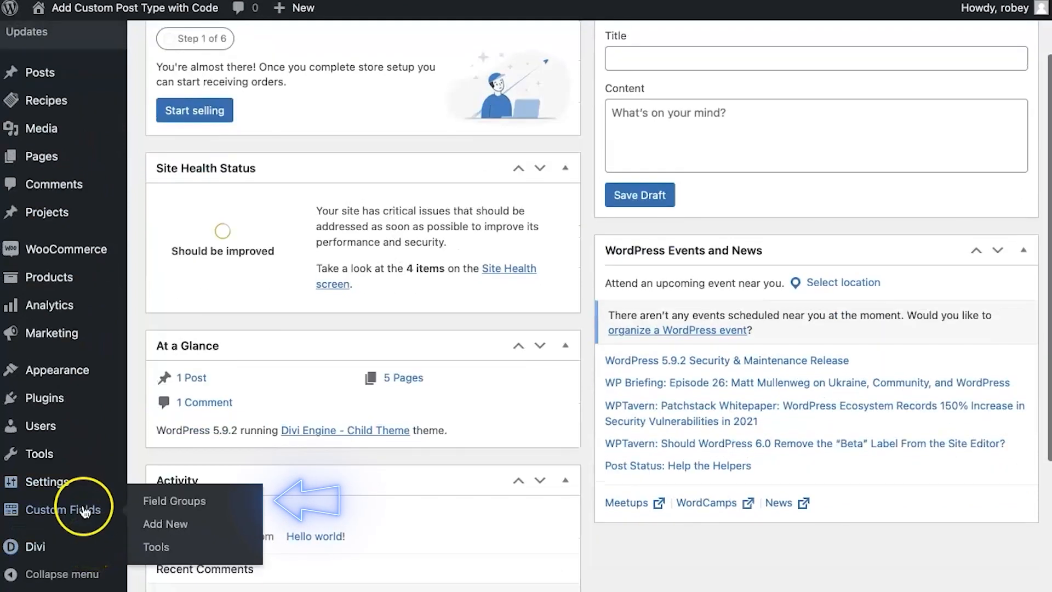
{"action": "left_click", "coordinate": [185, 501]}
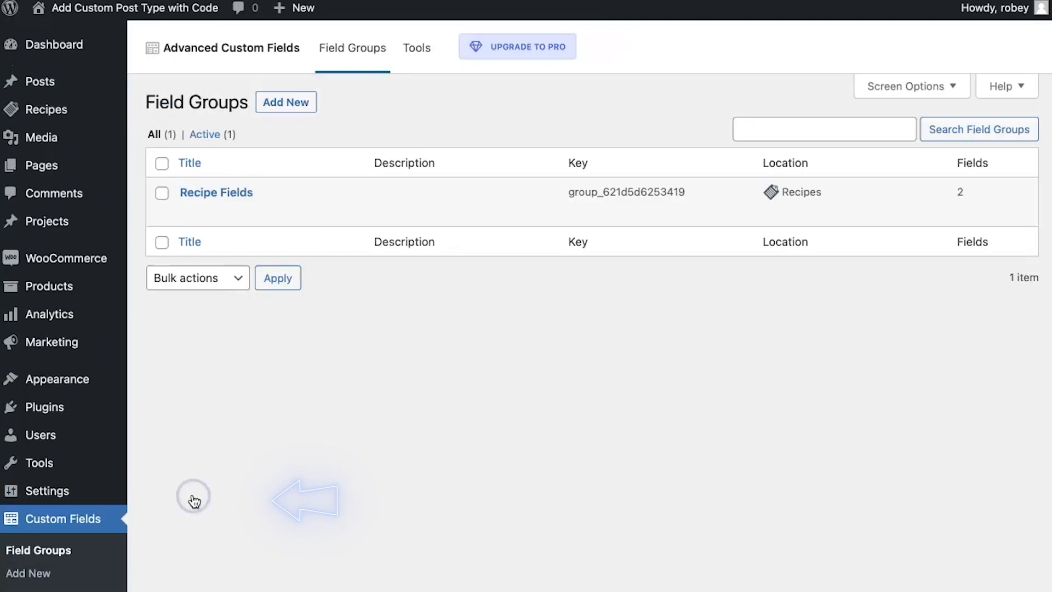
{"action": "left_click", "coordinate": [290, 104]}
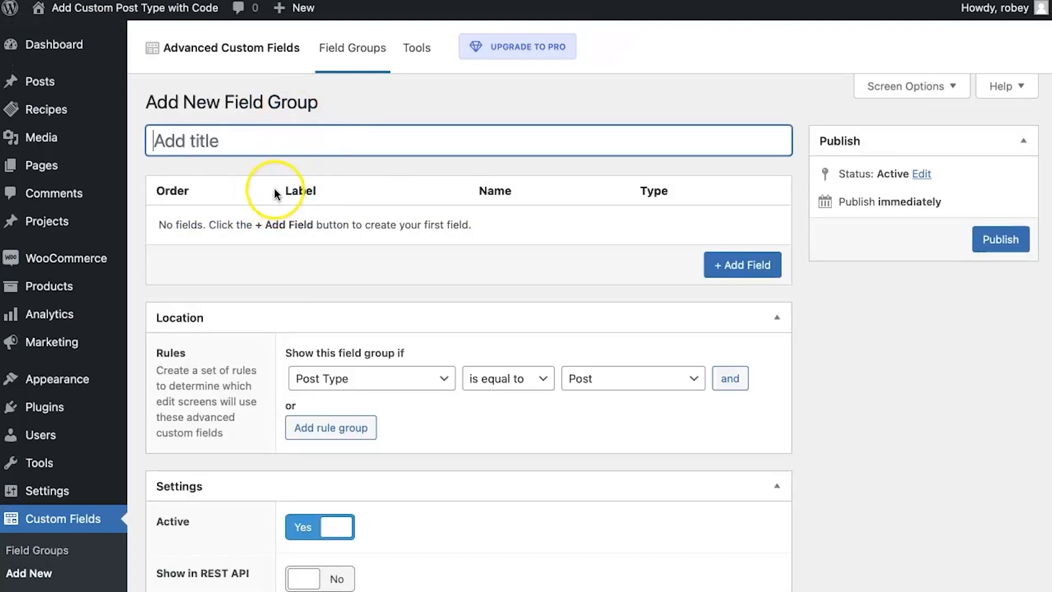
{"action": "type", "text": "Step 1"}
{"action": "left_click", "coordinate": [264, 184]}
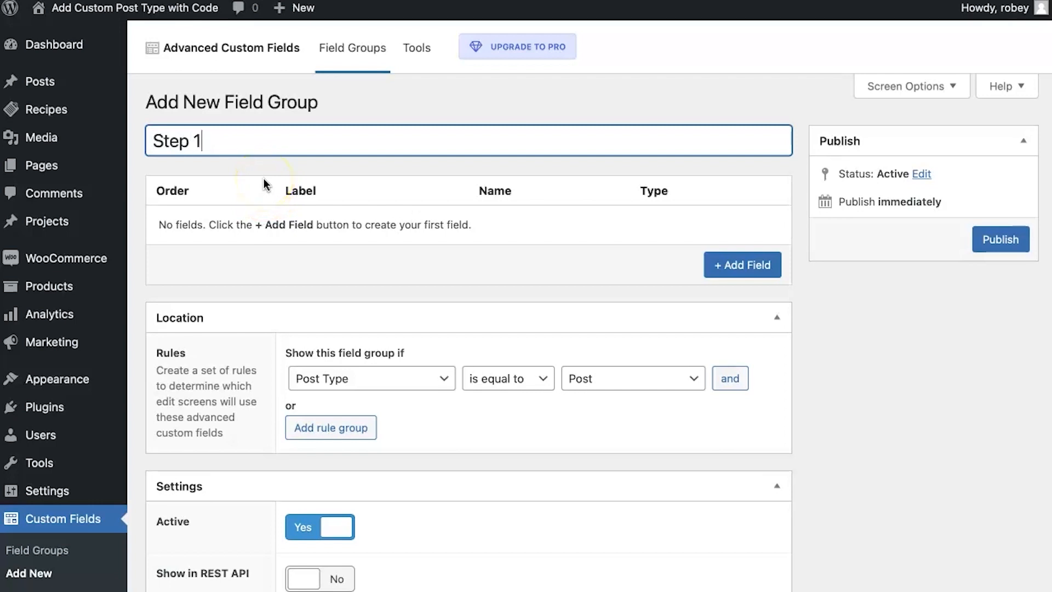
Set the field group's location rule so it shows when the post type is equal to Recipe
{"action": "scroll", "coordinate": [433, 244], "scroll_direction": "down", "scroll_amount": 3}
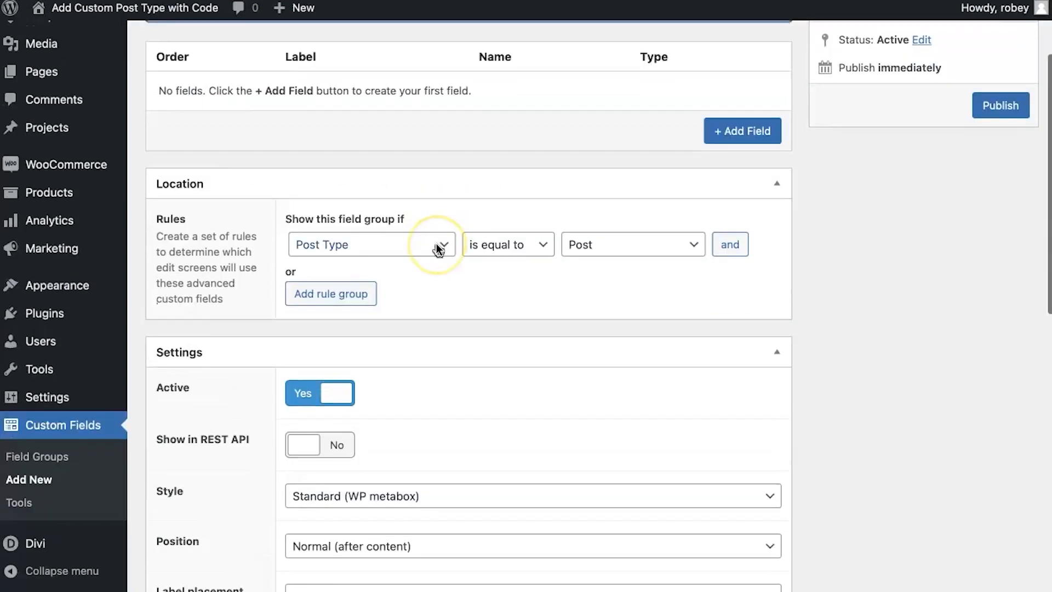
{"action": "left_click", "coordinate": [601, 244]}
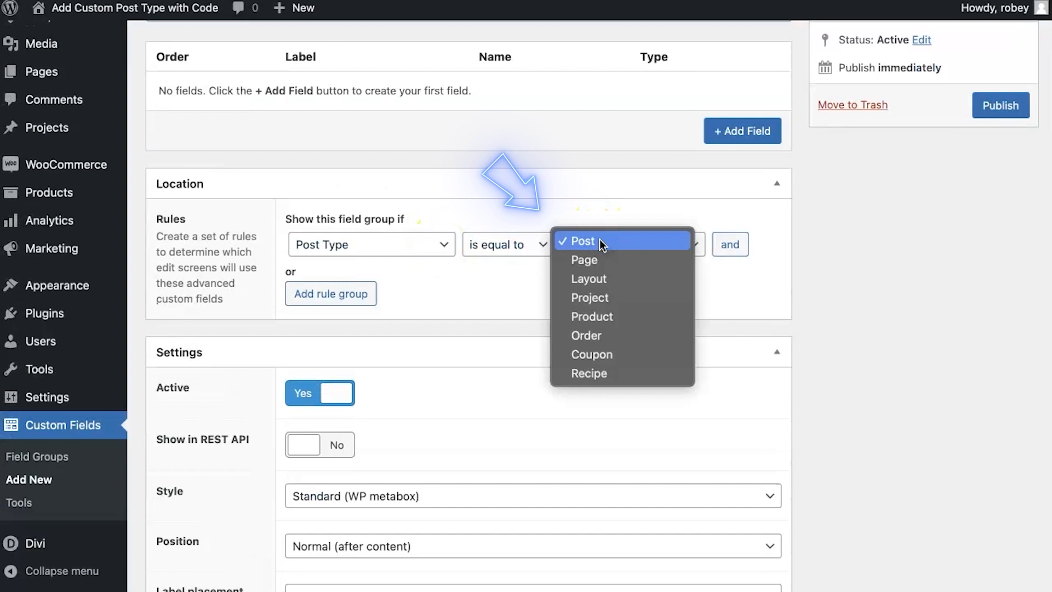
{"action": "left_click", "coordinate": [609, 369]}
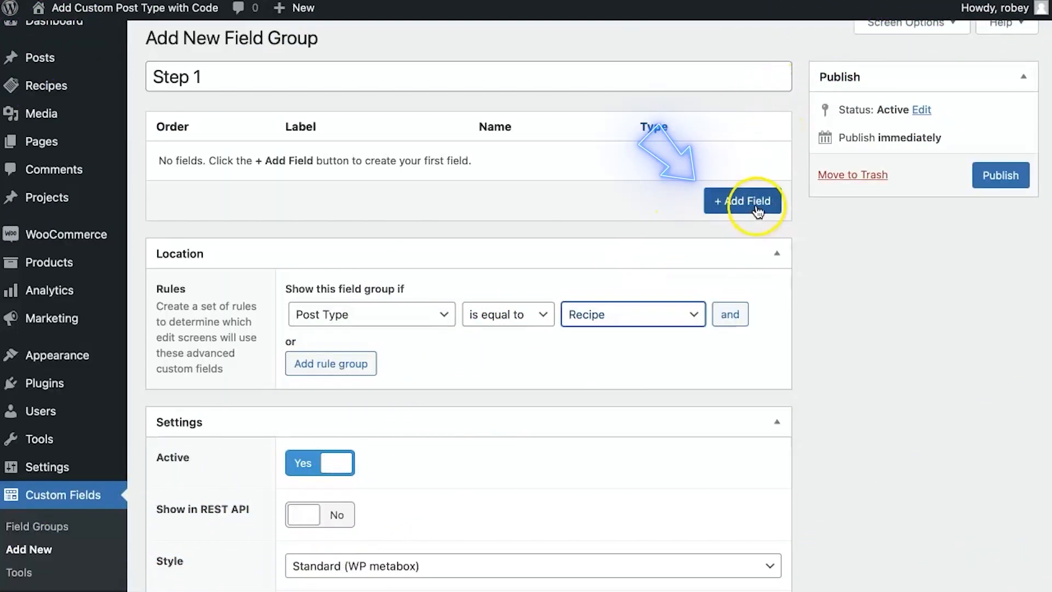
Add the group's first field with the label "Title" and name "title", keeping the Text field type
{"action": "left_click", "coordinate": [749, 201]}
{"action": "left_click", "coordinate": [758, 212]}
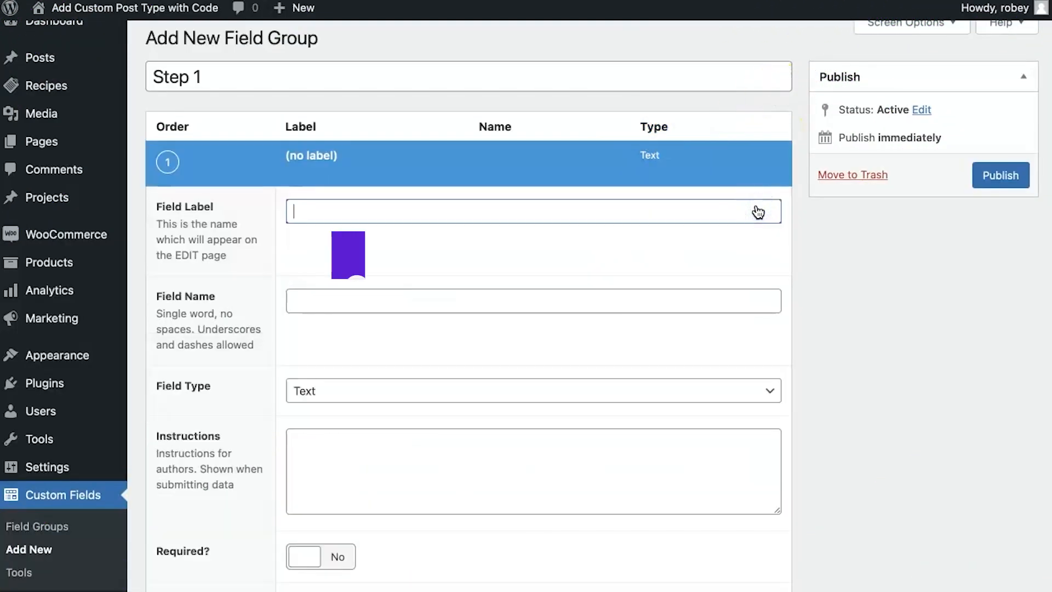
{"action": "type", "text": "T"}
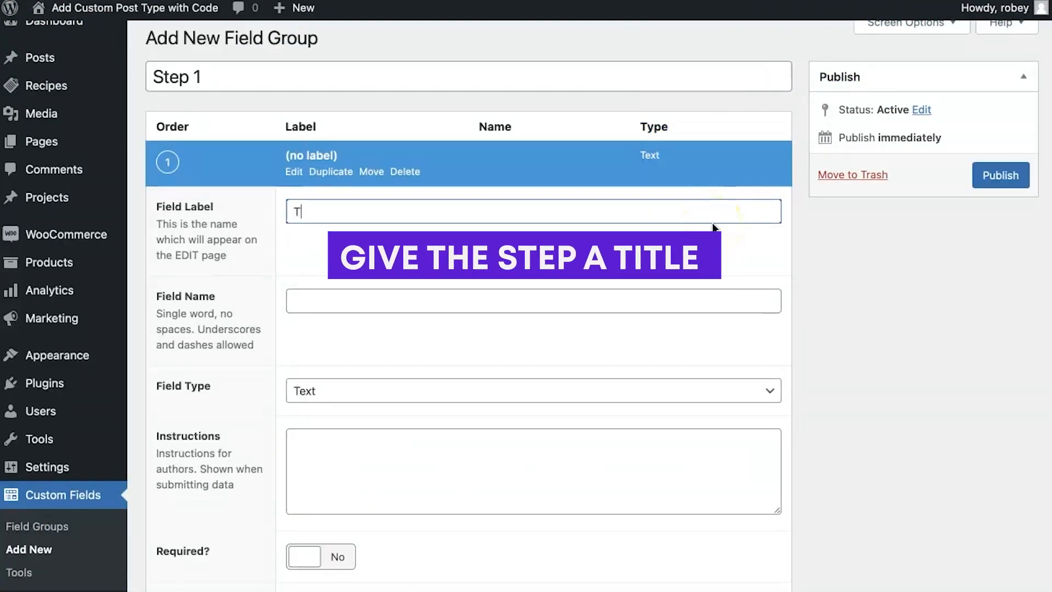
{"action": "type", "text": "itle"}
{"action": "left_click", "coordinate": [408, 313]}
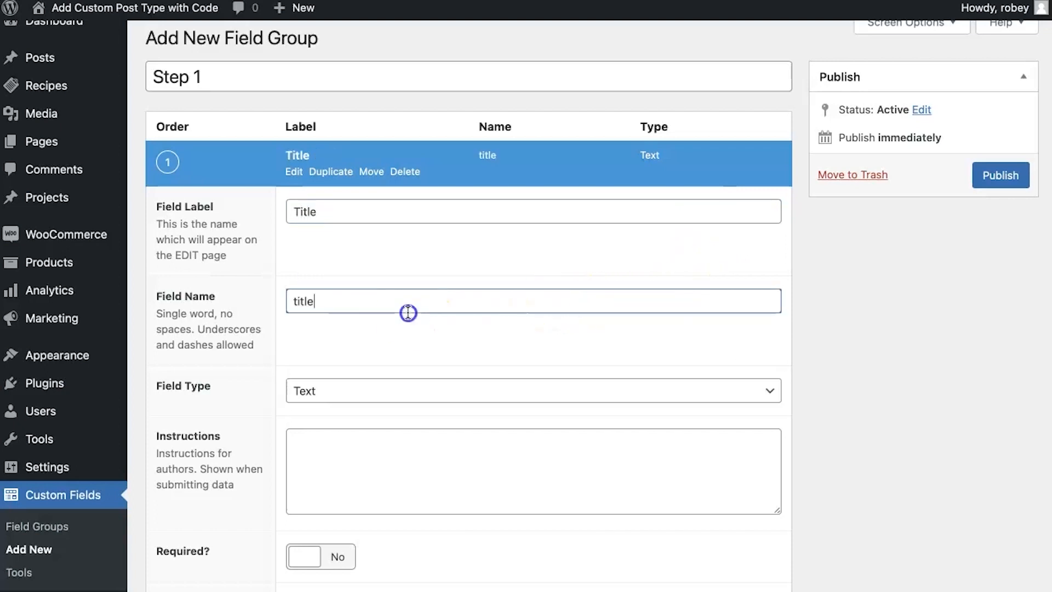
{"action": "left_click", "coordinate": [405, 314]}
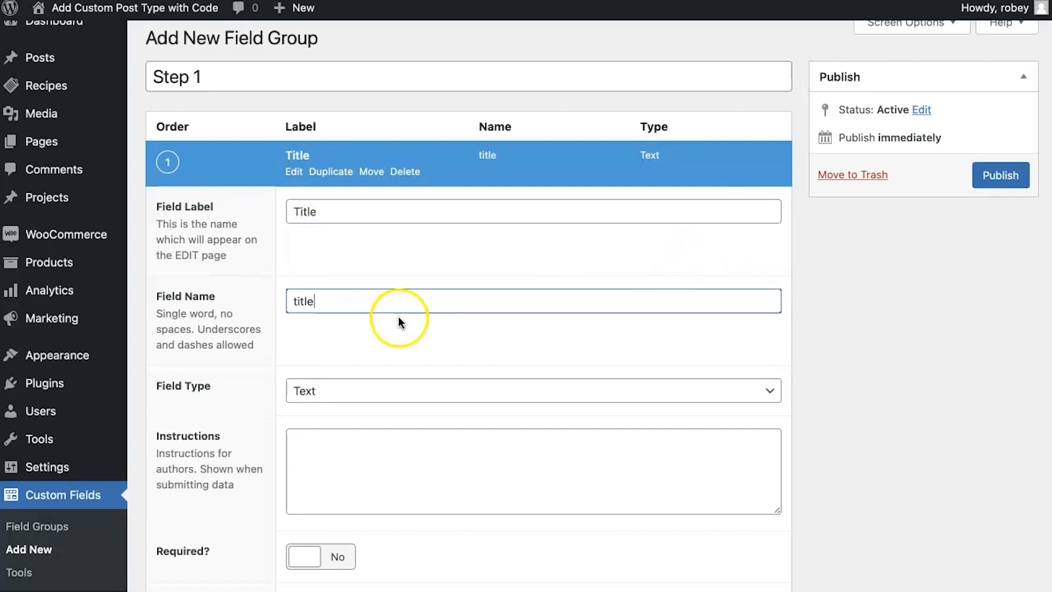
{"action": "left_click", "coordinate": [335, 398]}
{"action": "left_click", "coordinate": [362, 344]}
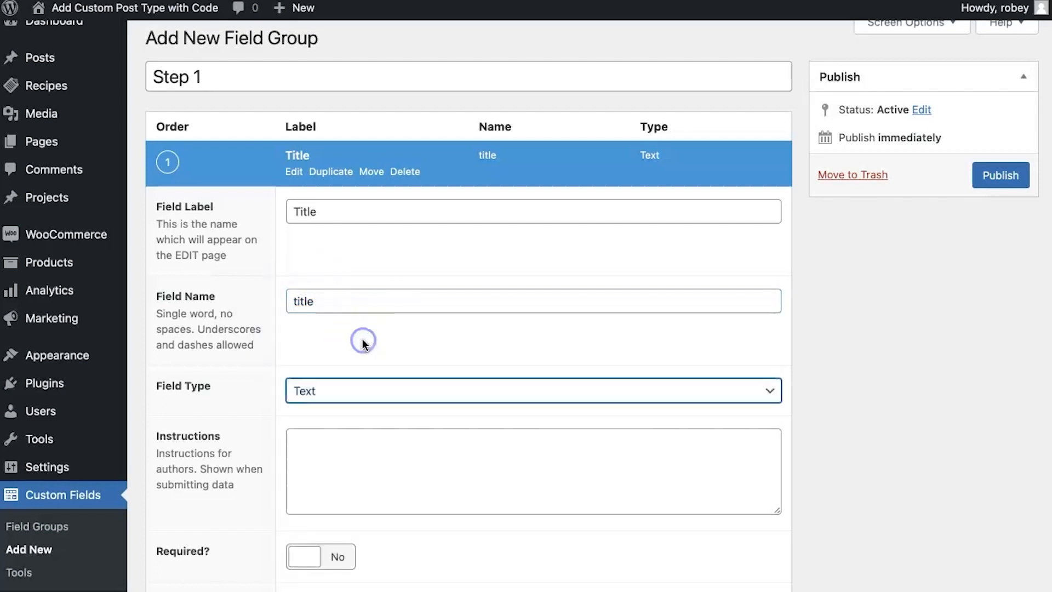
Enter "Give your Step a Title" as the first field's author instructions
{"action": "scroll", "coordinate": [364, 370], "scroll_direction": "down", "scroll_amount": 3}
{"action": "left_click", "coordinate": [373, 353]}
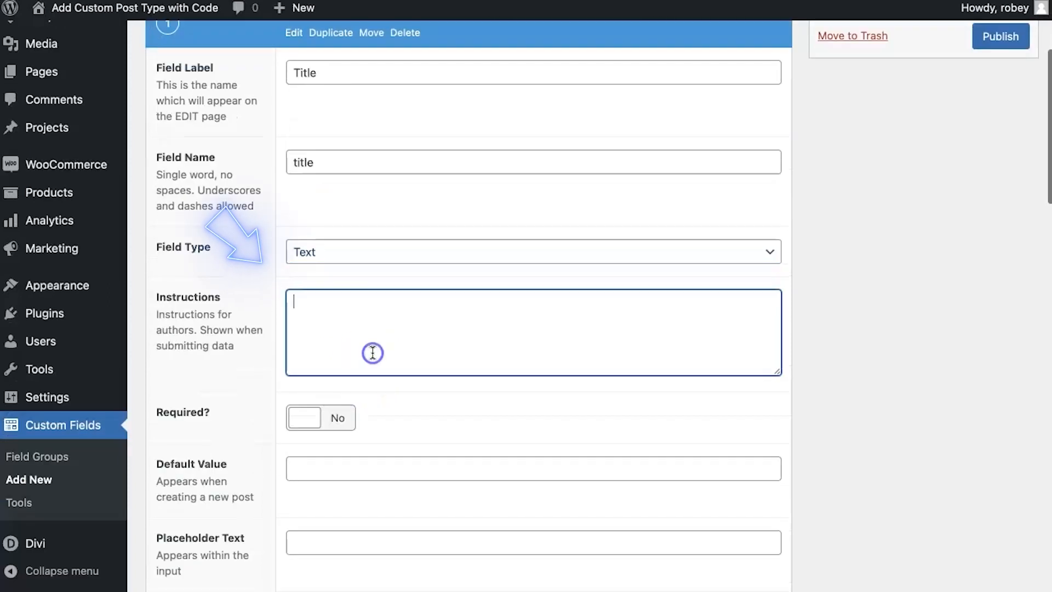
{"action": "type", "text": "Give your"}
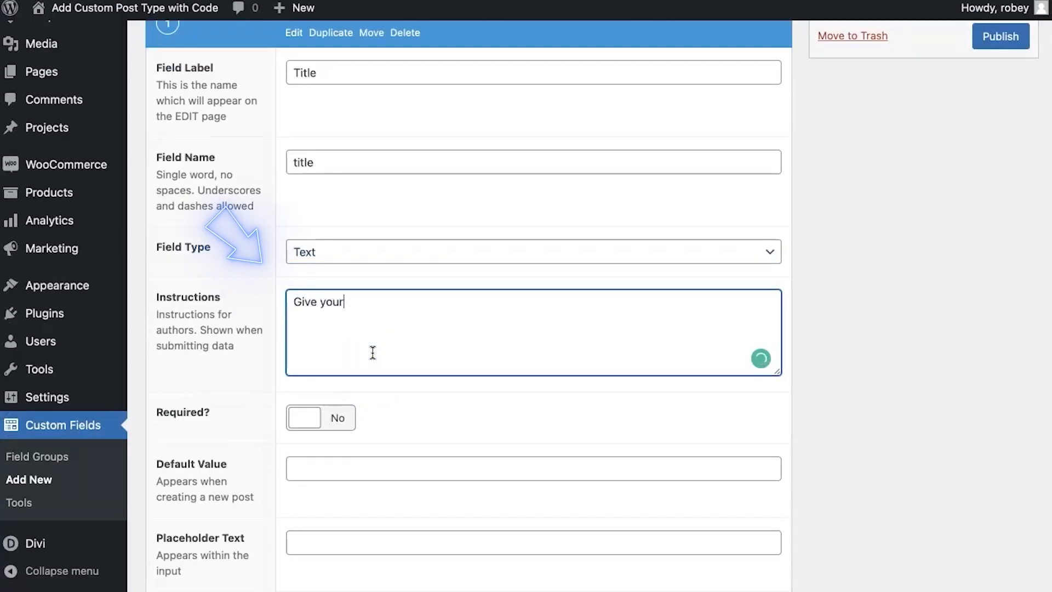
{"action": "type", "text": " Step a Title"}
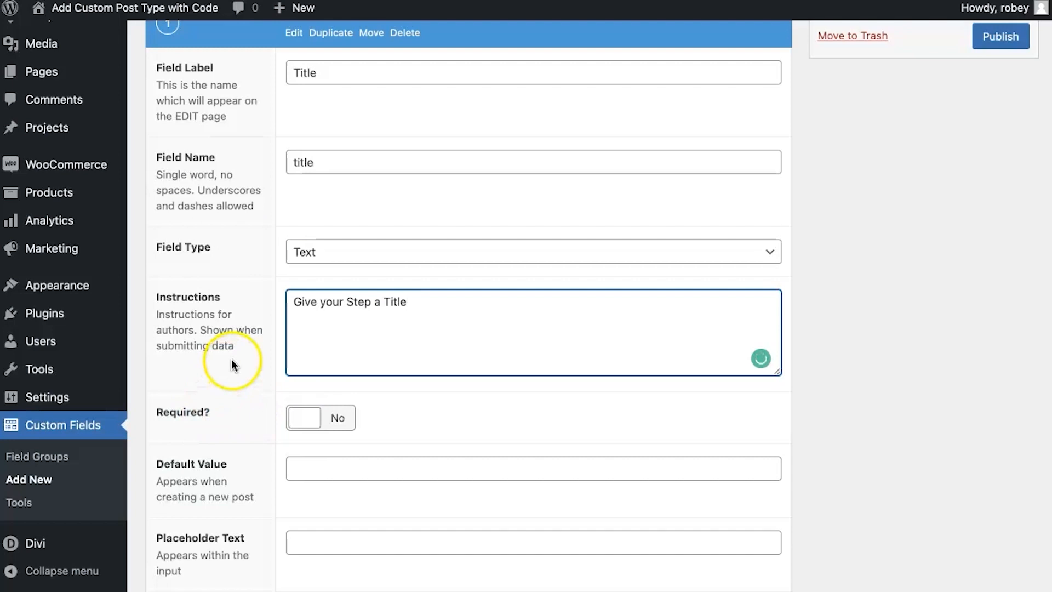
Change the first field's label to "Step Title" and its field name to "step_title"
{"action": "left_click", "coordinate": [291, 69]}
{"action": "type", "text": "Step"}
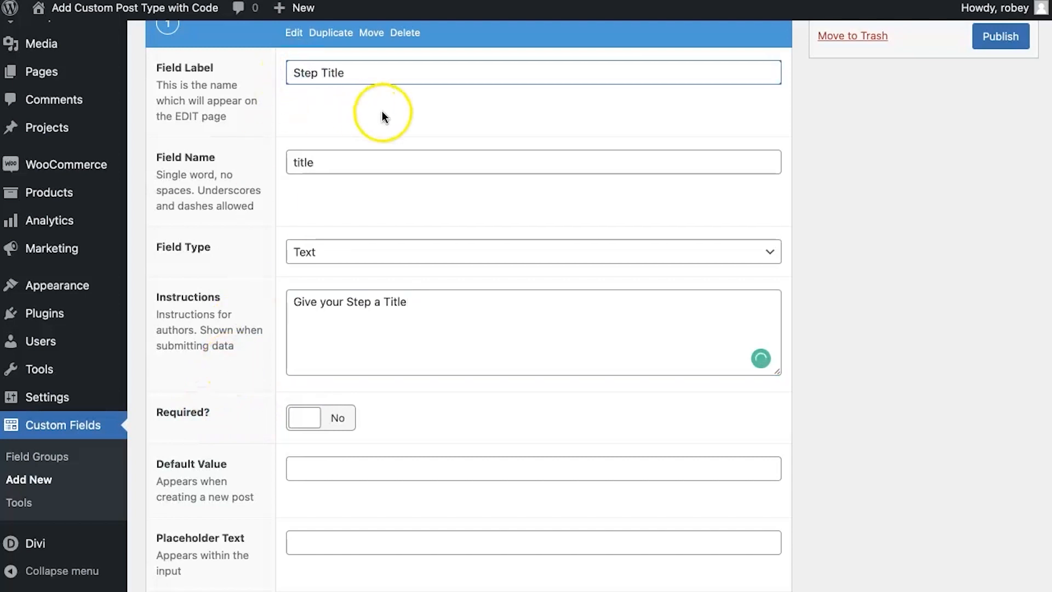
{"action": "left_click", "coordinate": [382, 111]}
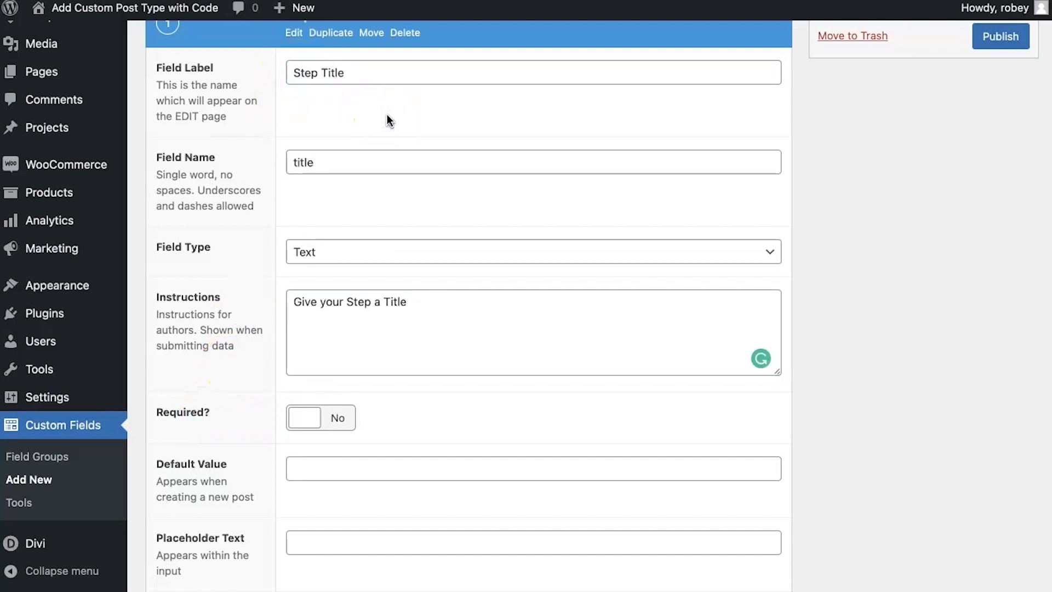
{"action": "double_click", "coordinate": [340, 159]}
{"action": "key", "text": "BackSpace"}
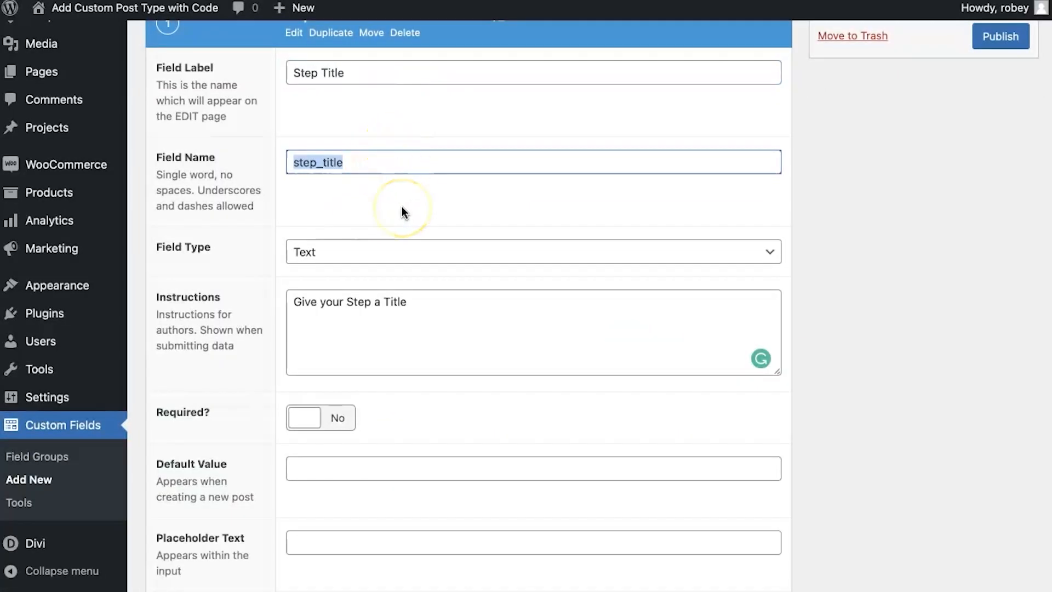
{"action": "scroll", "coordinate": [402, 206], "scroll_direction": "down", "scroll_amount": 3}
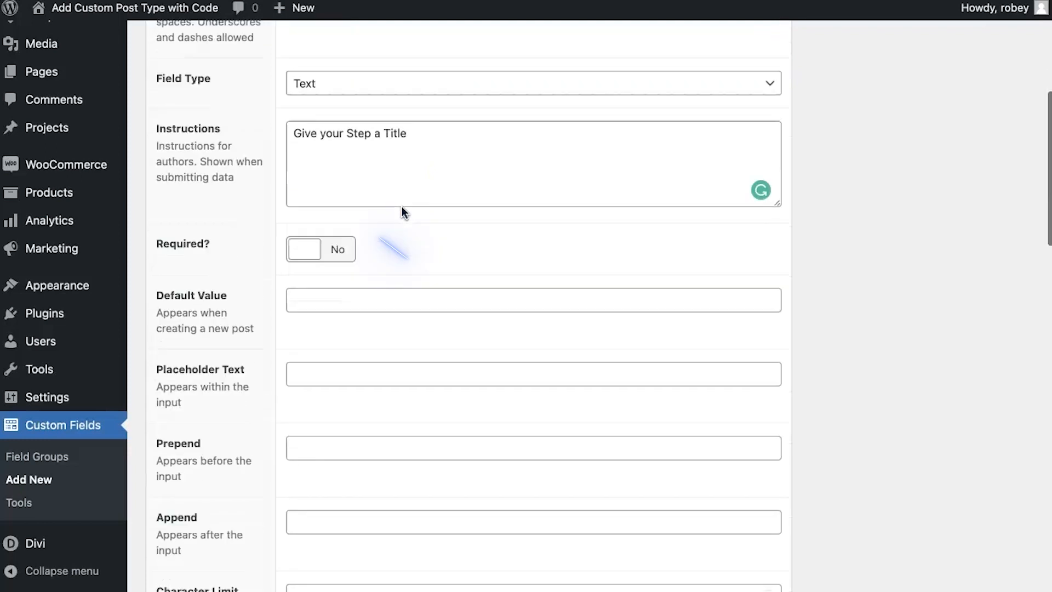
{"action": "left_click", "coordinate": [338, 240]}
{"action": "left_click", "coordinate": [338, 240]}
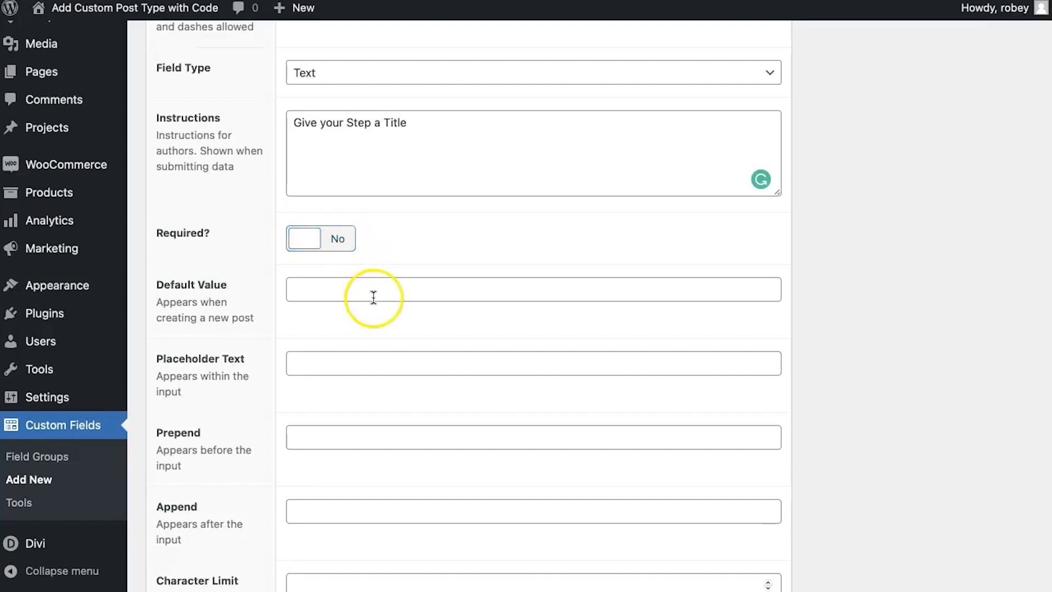
Add a second field labelled "Step Content" with the field name "step_content"
{"action": "scroll", "coordinate": [376, 298], "scroll_direction": "down", "scroll_amount": 3}
{"action": "scroll", "coordinate": [374, 301], "scroll_direction": "down", "scroll_amount": 3}
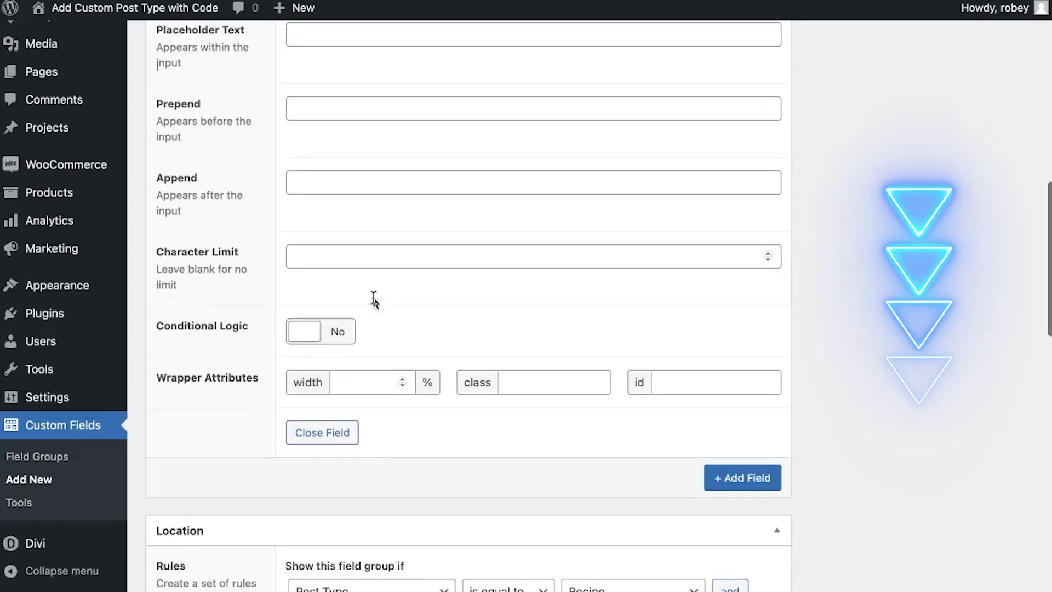
{"action": "scroll", "coordinate": [375, 301], "scroll_direction": "down", "scroll_amount": 1}
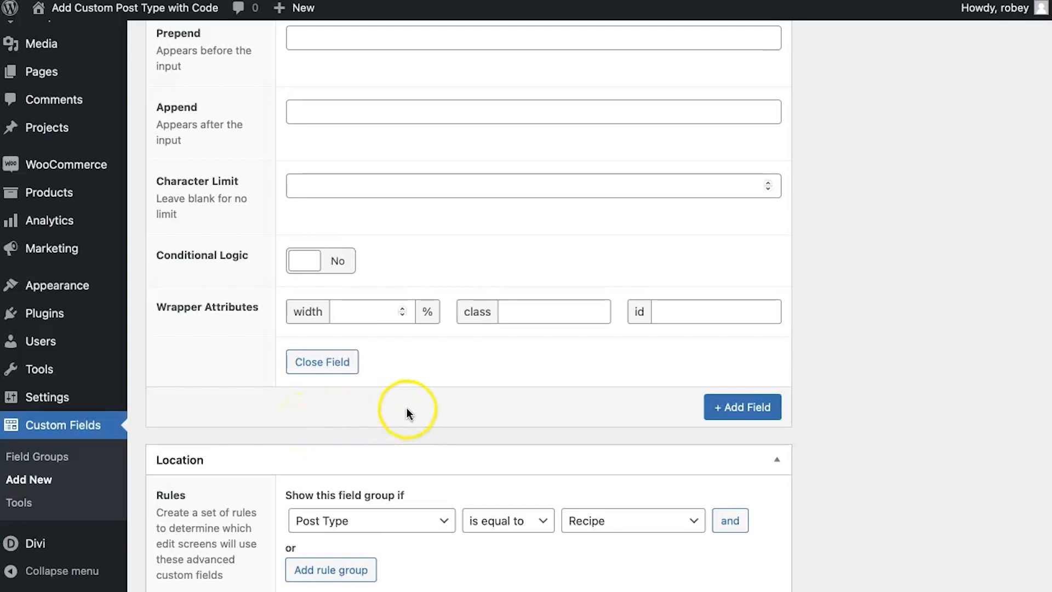
{"action": "left_click", "coordinate": [734, 407]}
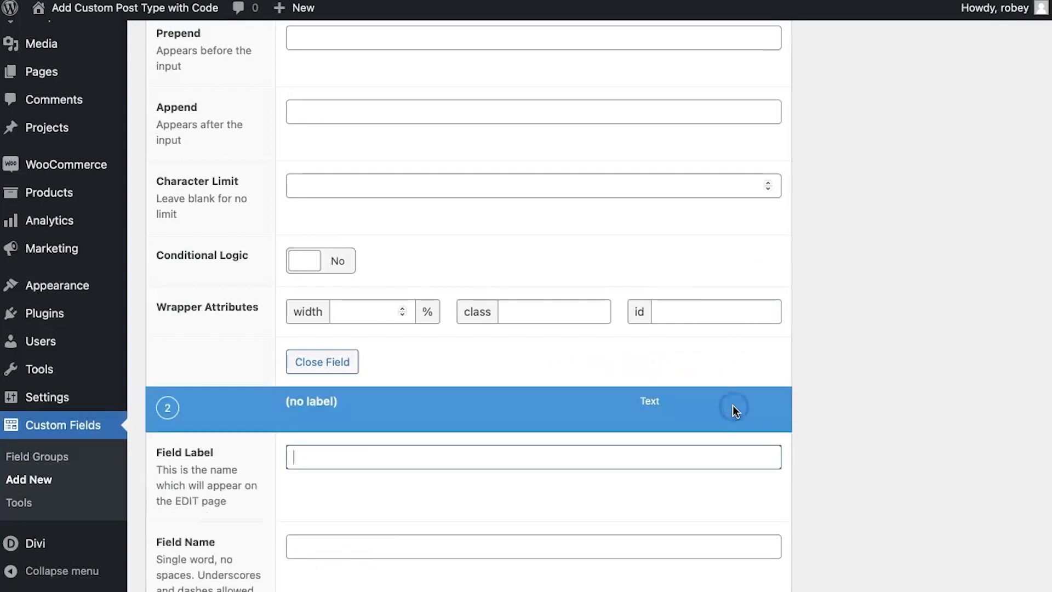
{"action": "scroll", "coordinate": [732, 411], "scroll_direction": "down", "scroll_amount": 3}
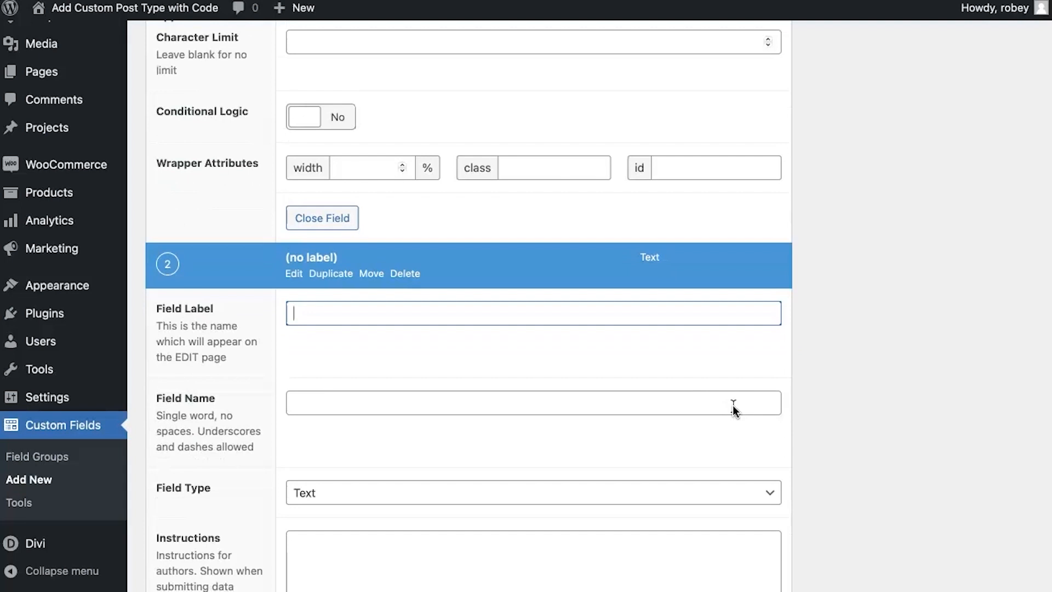
{"action": "type", "text": "Step"}
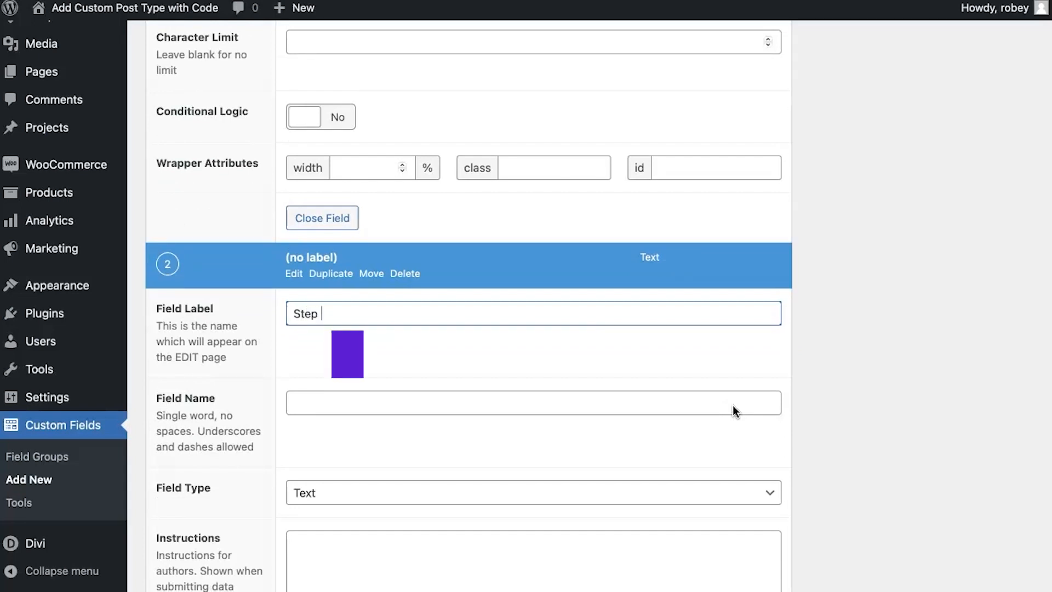
{"action": "type", "text": " Content"}
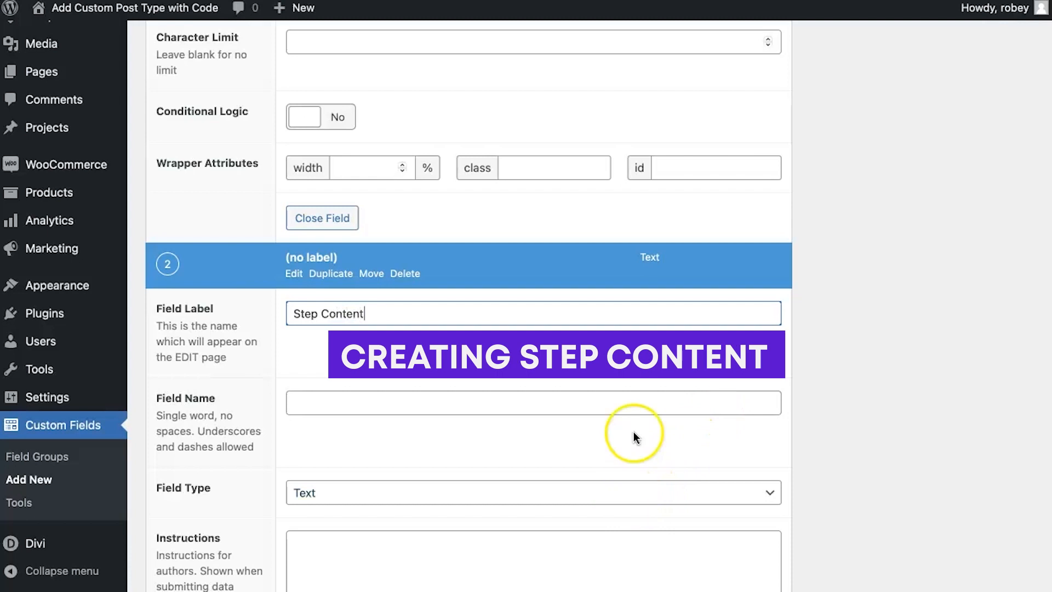
{"action": "key", "text": "Tab"}
Set the Step Content field's type to Text Area and enter "Describe the Step" as its instructions
{"action": "scroll", "coordinate": [452, 504], "scroll_direction": "down", "scroll_amount": 3}
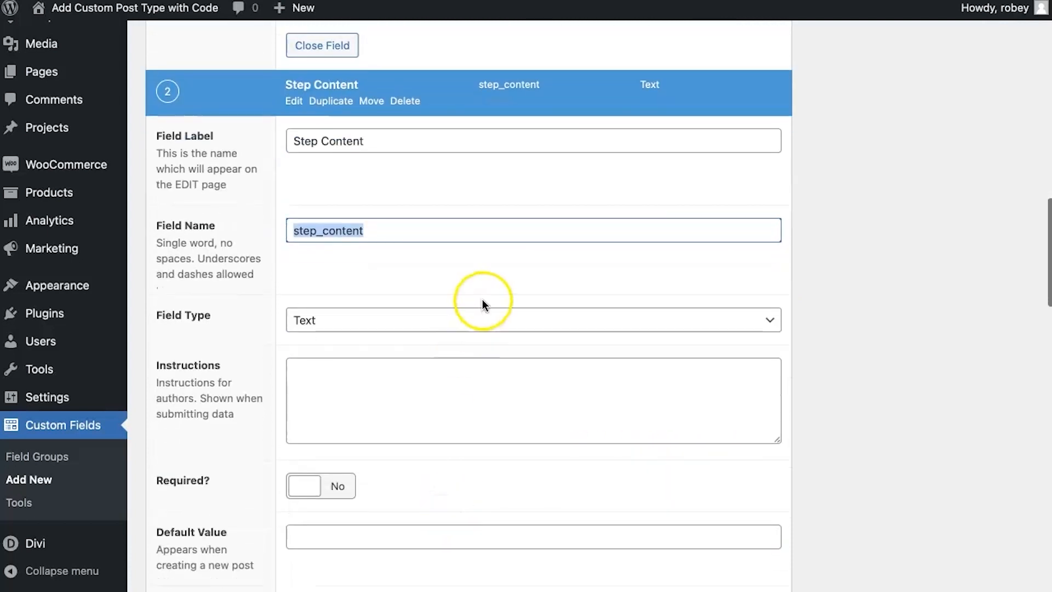
{"action": "left_click", "coordinate": [477, 325]}
{"action": "left_click", "coordinate": [472, 338]}
{"action": "left_click", "coordinate": [429, 400]}
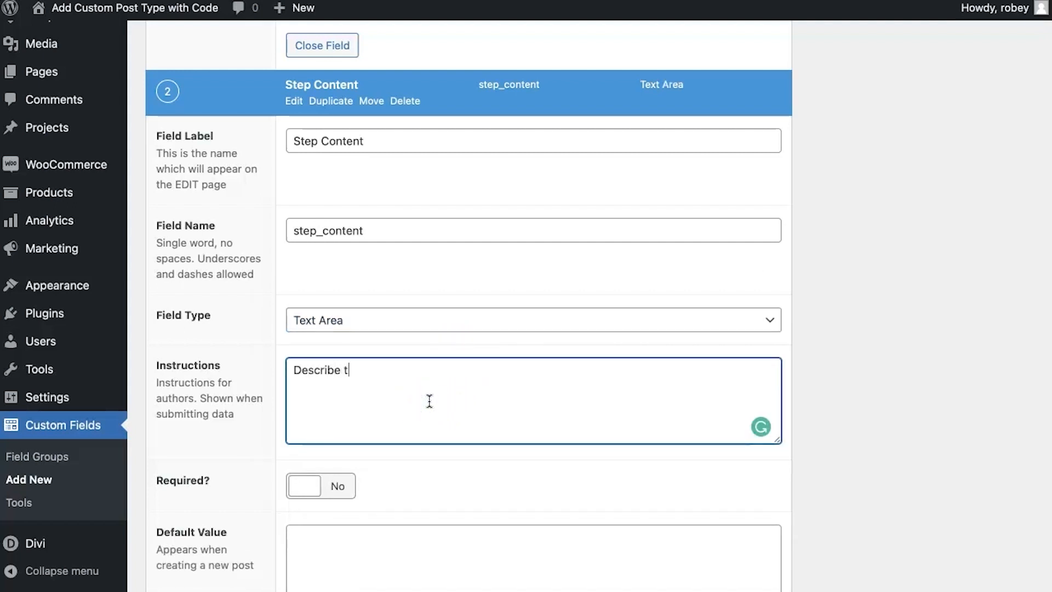
{"action": "type", "text": "Describe the Step"}
Add a third field to the group with the label "Step Image"
{"action": "scroll", "coordinate": [492, 458], "scroll_direction": "down", "scroll_amount": 7}
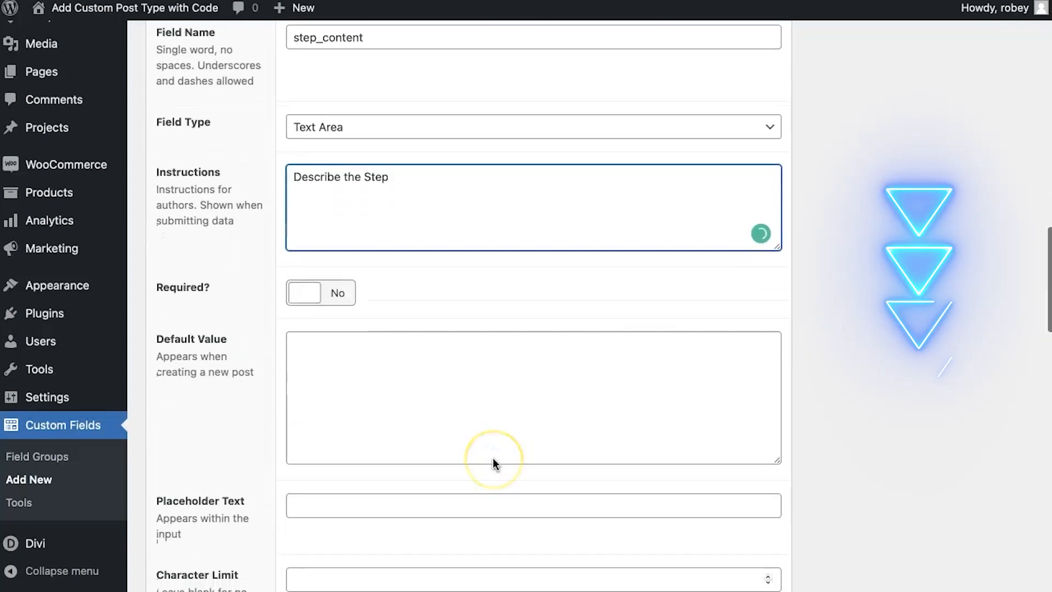
{"action": "scroll", "coordinate": [492, 458], "scroll_direction": "down", "scroll_amount": 5}
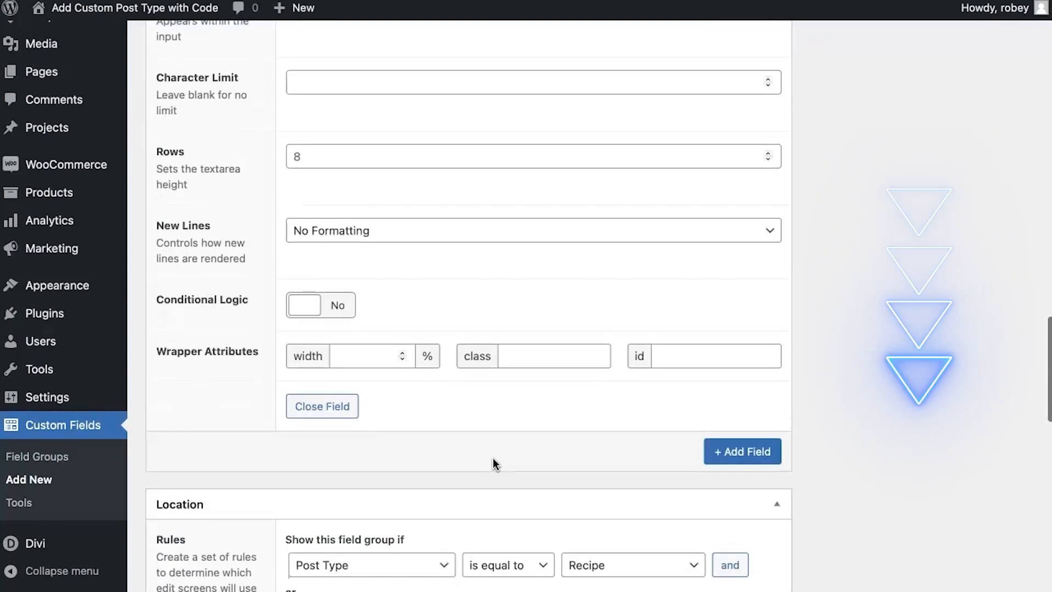
{"action": "left_click", "coordinate": [719, 446]}
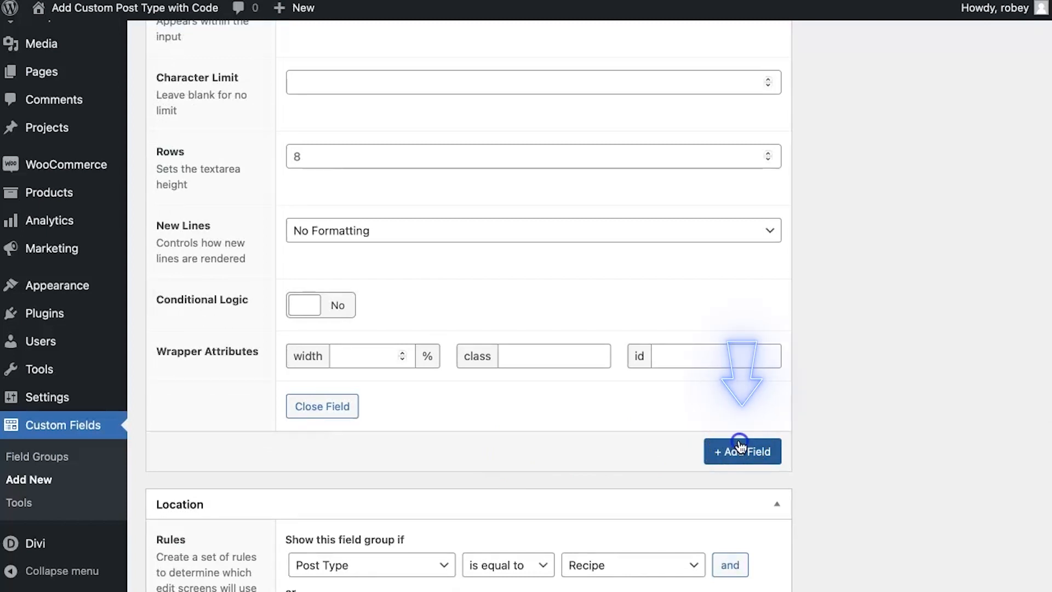
{"action": "left_click", "coordinate": [739, 446]}
{"action": "scroll", "coordinate": [505, 497], "scroll_direction": "down", "scroll_amount": 4}
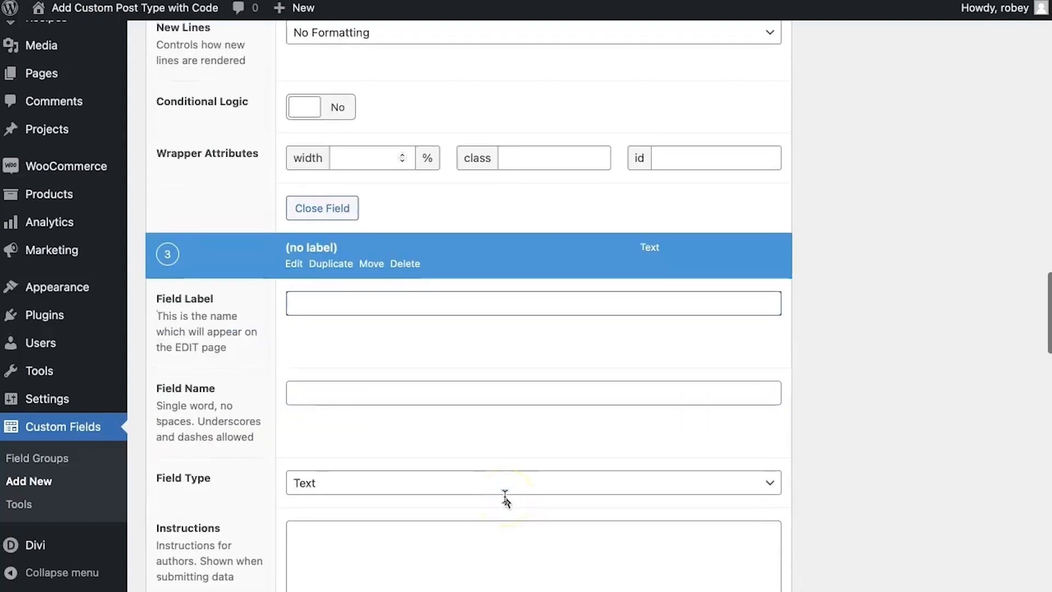
{"action": "type", "text": "Step Image"}
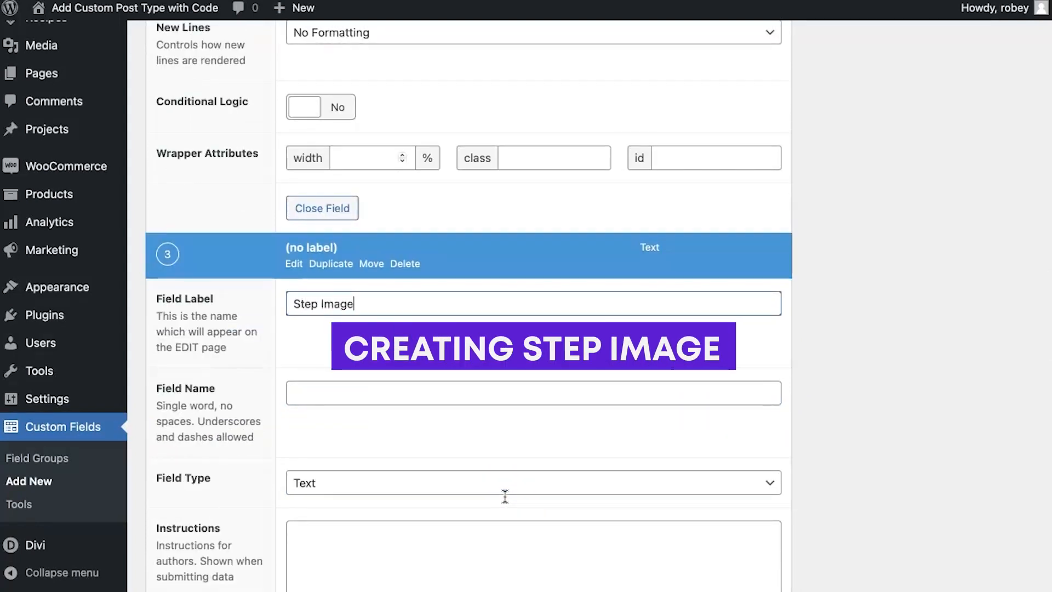
Give the Step Image field the name "step_image", set its type to Image and enter upload instructions for authors
{"action": "left_click", "coordinate": [499, 393]}
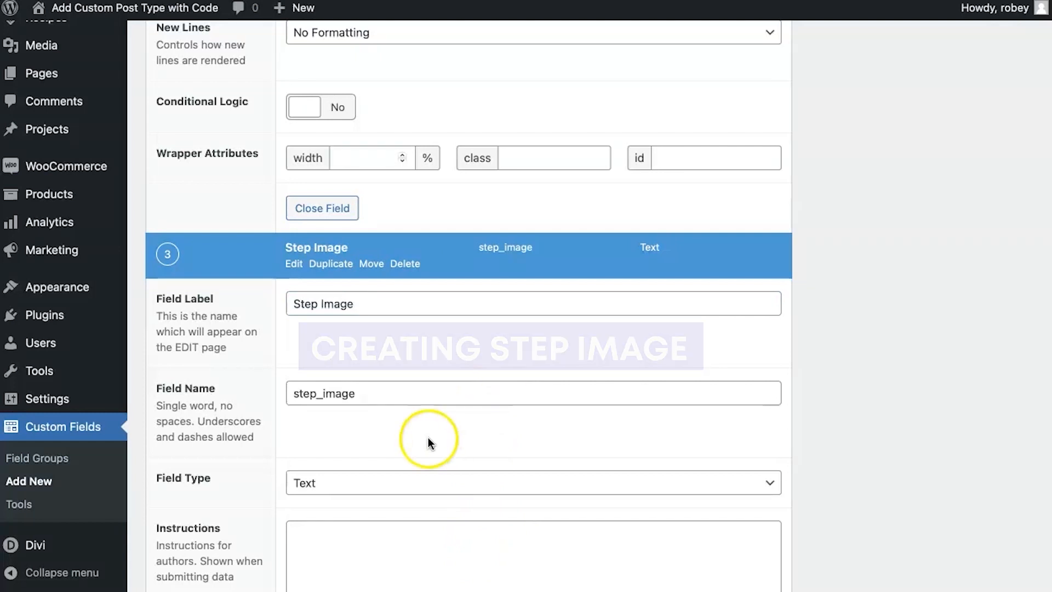
{"action": "scroll", "coordinate": [429, 437], "scroll_direction": "down", "scroll_amount": 3}
{"action": "left_click", "coordinate": [396, 327]}
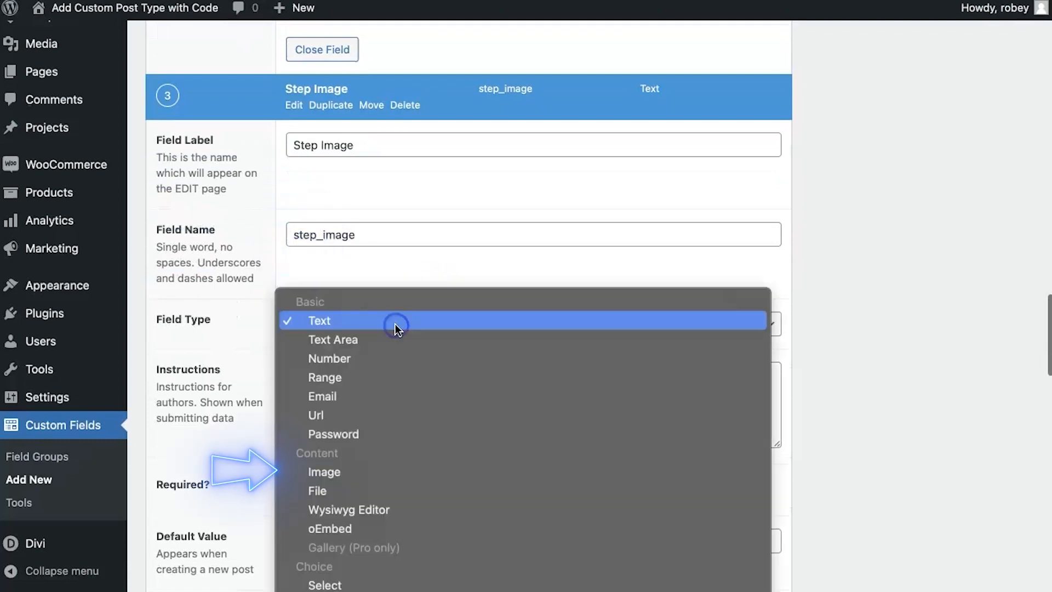
{"action": "left_click", "coordinate": [389, 467]}
{"action": "left_click", "coordinate": [406, 409]}
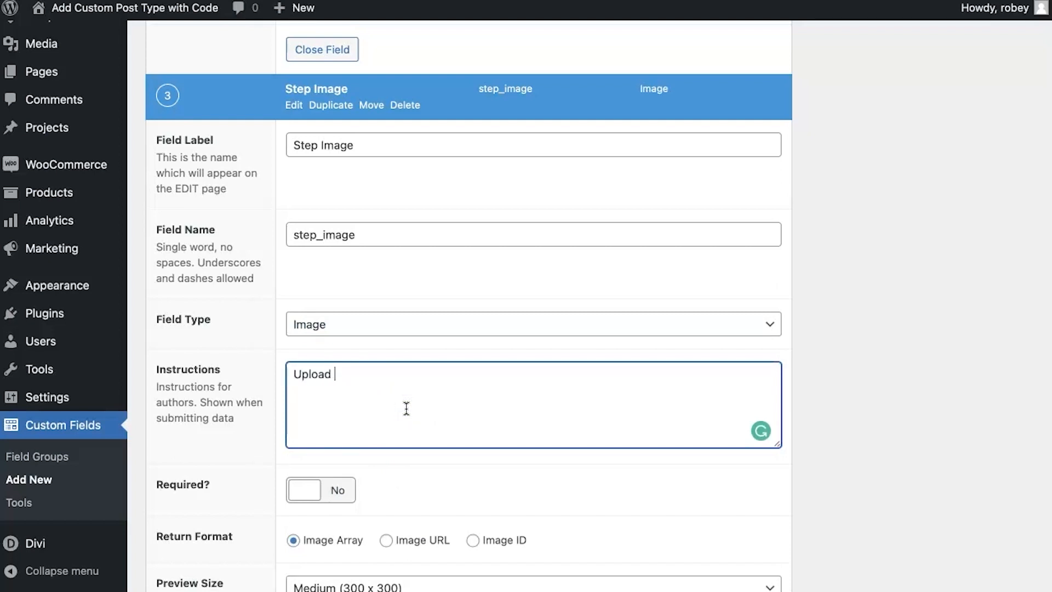
{"action": "left_click", "coordinate": [552, 442]}
Review the field group's location rule for the Recipe post type and its display settings
{"action": "scroll", "coordinate": [552, 443], "scroll_direction": "down", "scroll_amount": 12}
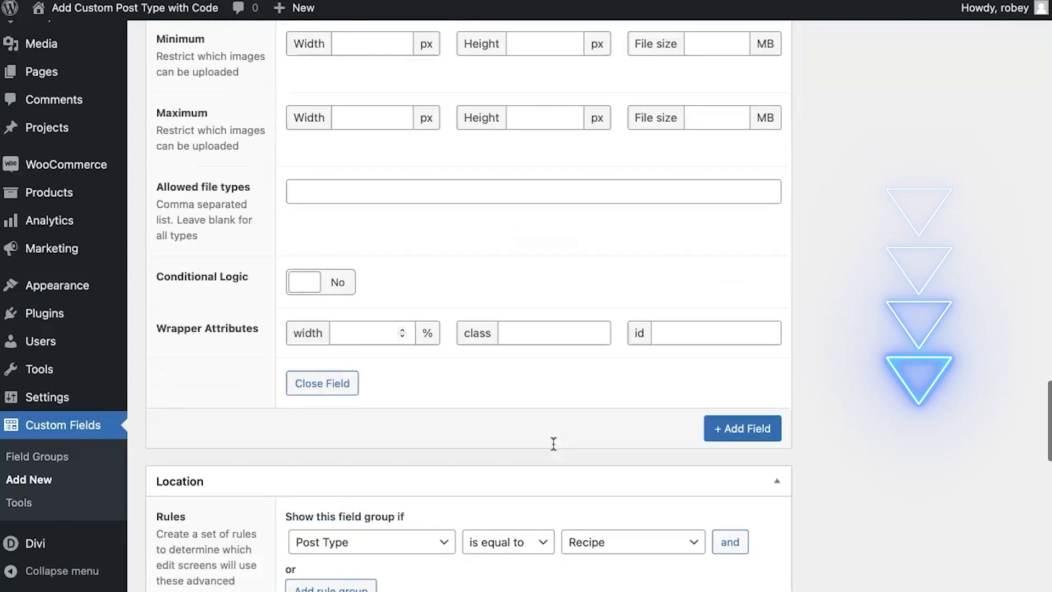
{"action": "scroll", "coordinate": [553, 444], "scroll_direction": "down", "scroll_amount": 3}
{"action": "scroll", "coordinate": [554, 446], "scroll_direction": "down", "scroll_amount": 8}
{"action": "left_click", "coordinate": [495, 266]}
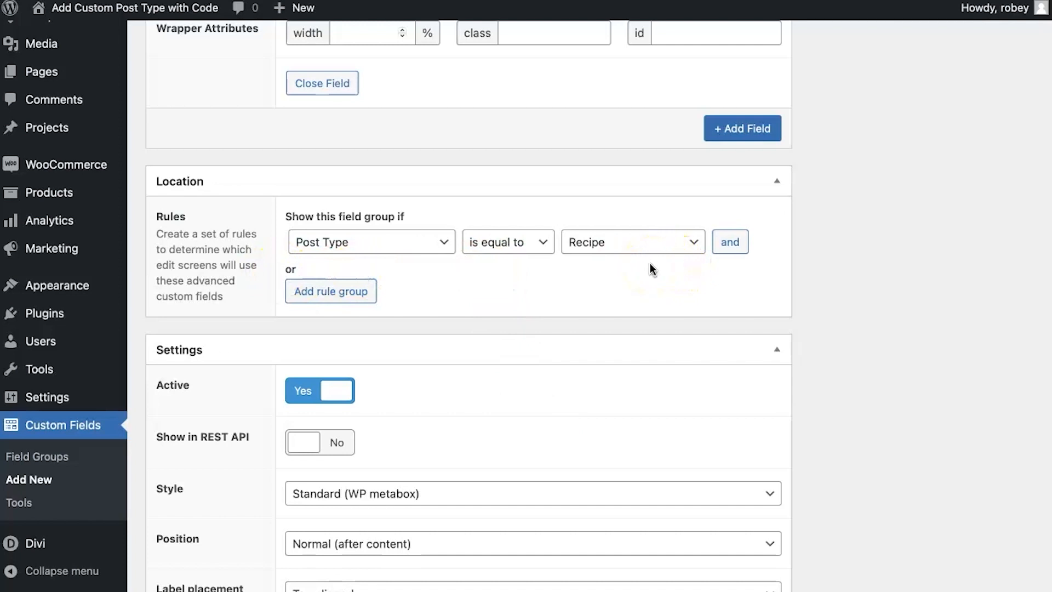
{"action": "scroll", "coordinate": [651, 269], "scroll_direction": "down", "scroll_amount": 5}
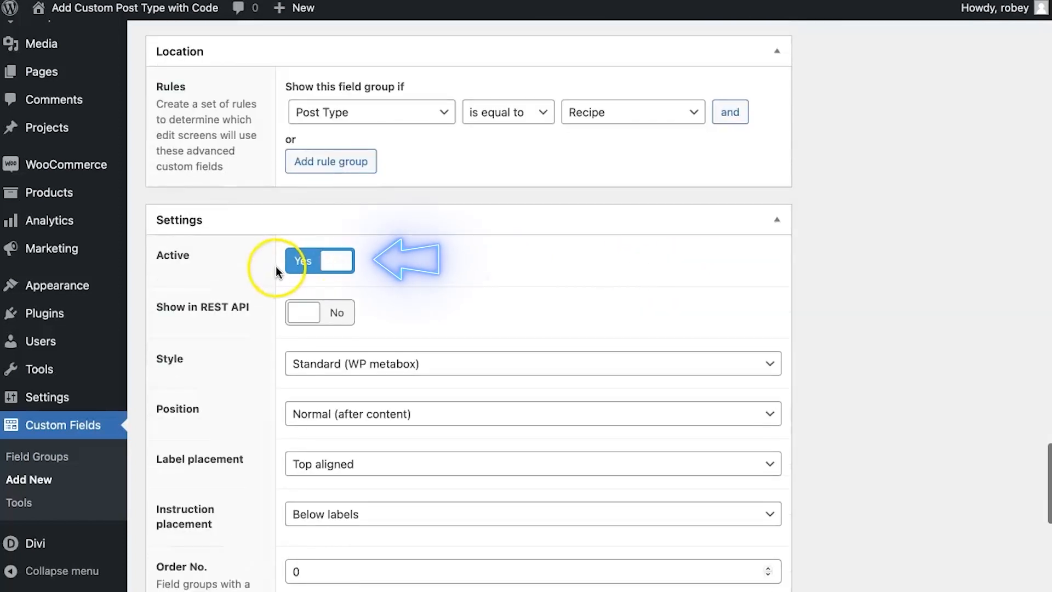
{"action": "scroll", "coordinate": [455, 264], "scroll_direction": "down", "scroll_amount": 3}
{"action": "scroll", "coordinate": [455, 264], "scroll_direction": "down", "scroll_amount": 8}
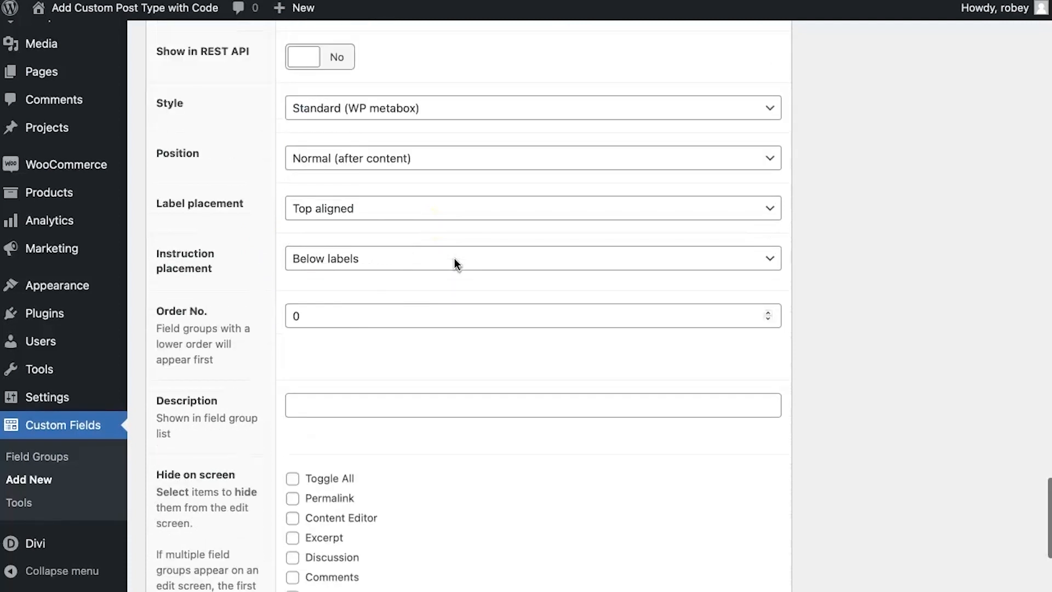
{"action": "scroll", "coordinate": [568, 218], "scroll_direction": "down", "scroll_amount": 10}
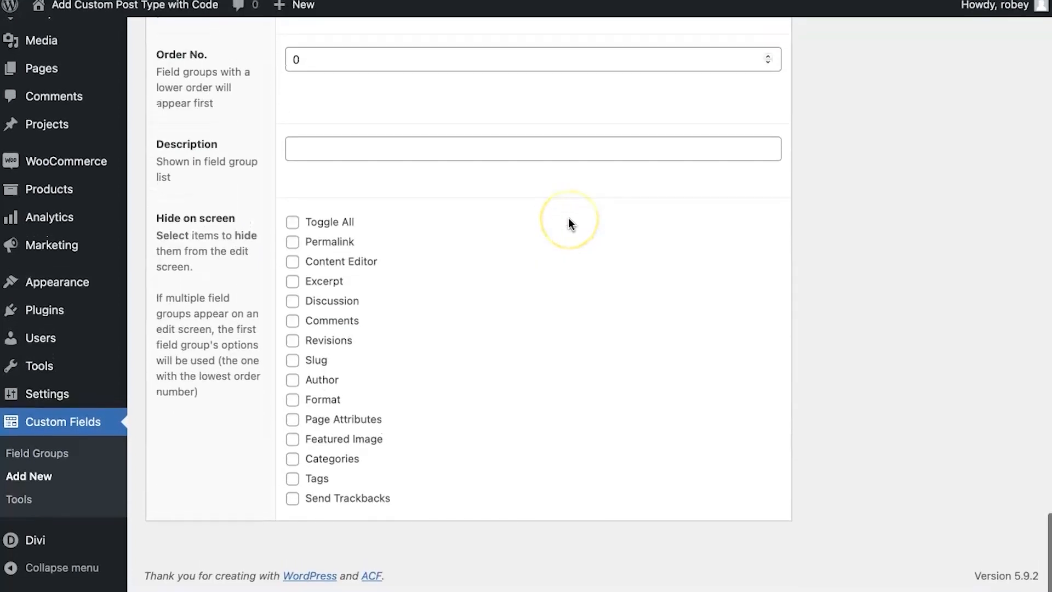
Publish the "Step 1" field group
{"action": "scroll", "coordinate": [568, 218], "scroll_direction": "up", "scroll_amount": 8}
{"action": "scroll", "coordinate": [567, 218], "scroll_direction": "up", "scroll_amount": 15}
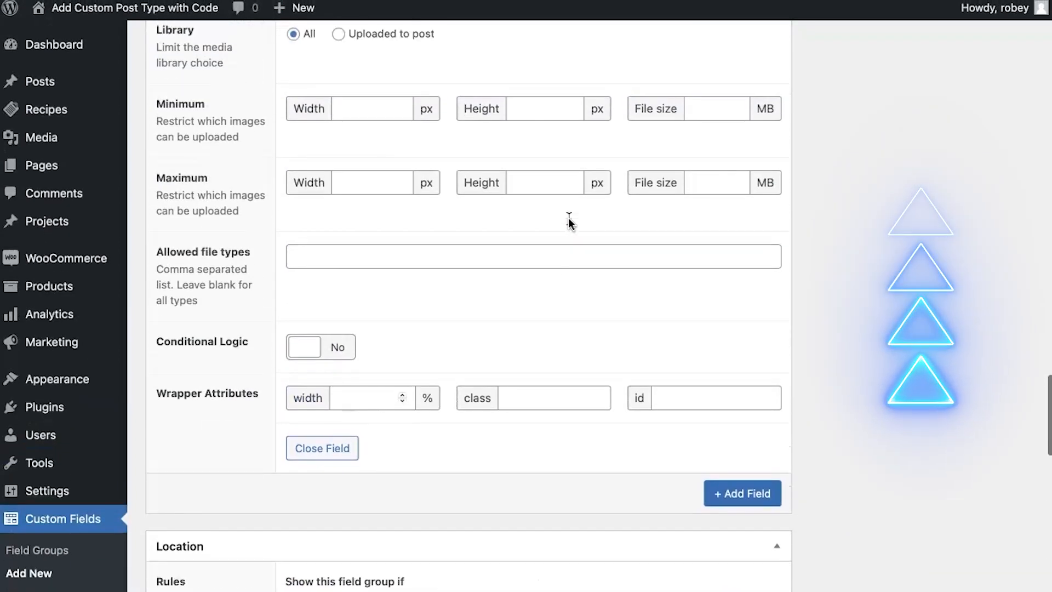
{"action": "scroll", "coordinate": [568, 219], "scroll_direction": "up", "scroll_amount": 10}
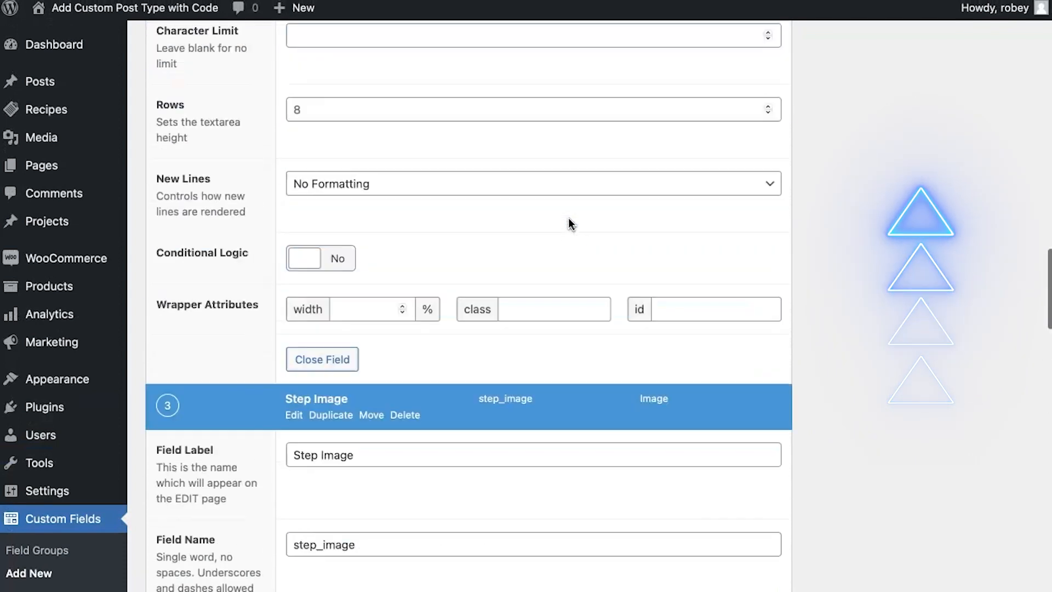
{"action": "scroll", "coordinate": [567, 218], "scroll_direction": "up", "scroll_amount": 10}
{"action": "left_click", "coordinate": [985, 177]}
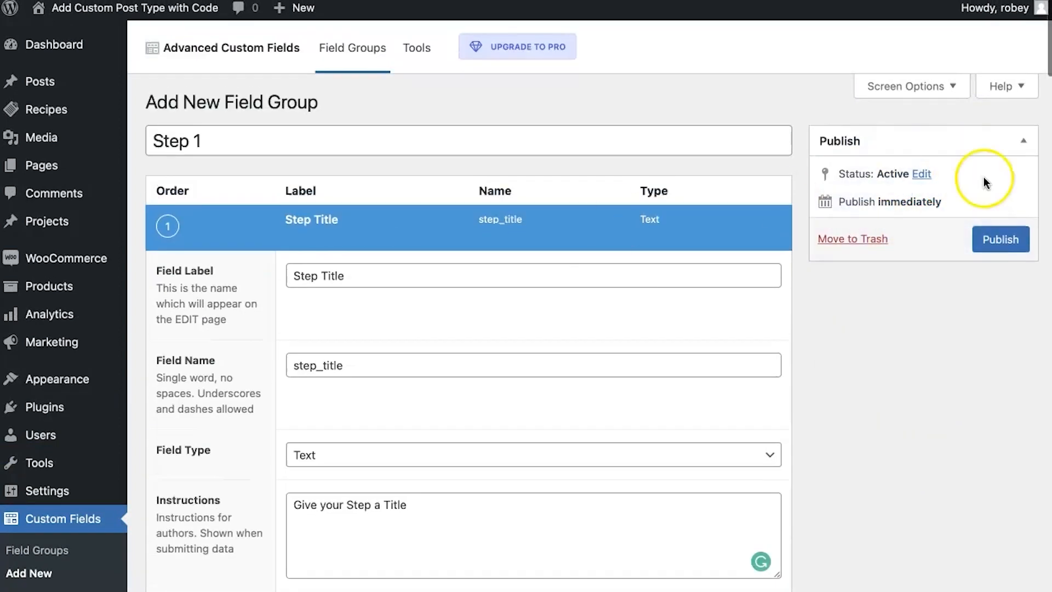
{"action": "left_click", "coordinate": [994, 240]}
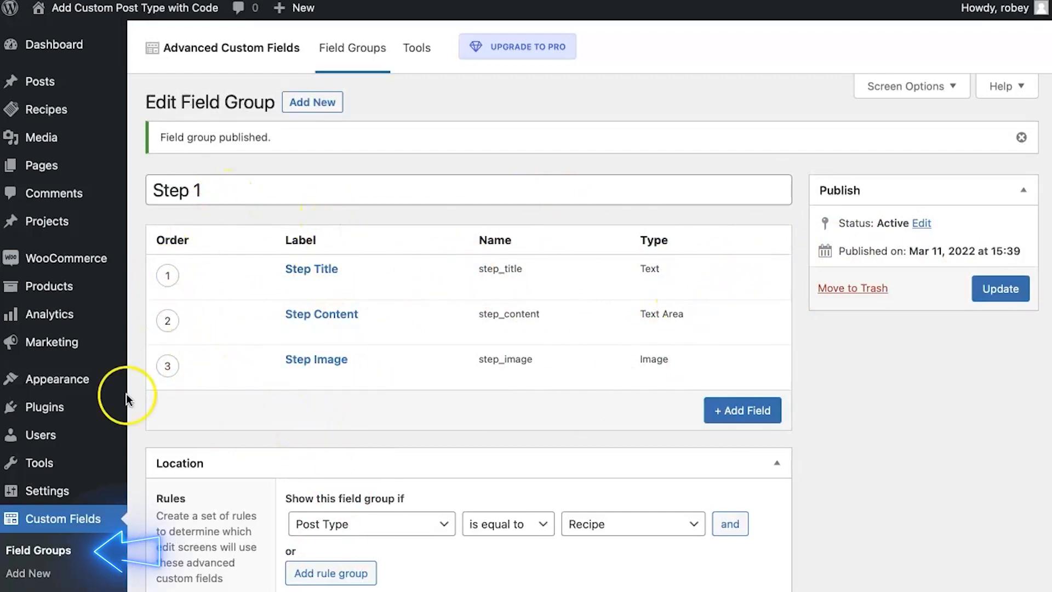
Duplicate the "Step 1" group from the overview of field groups
{"action": "left_click", "coordinate": [55, 556]}
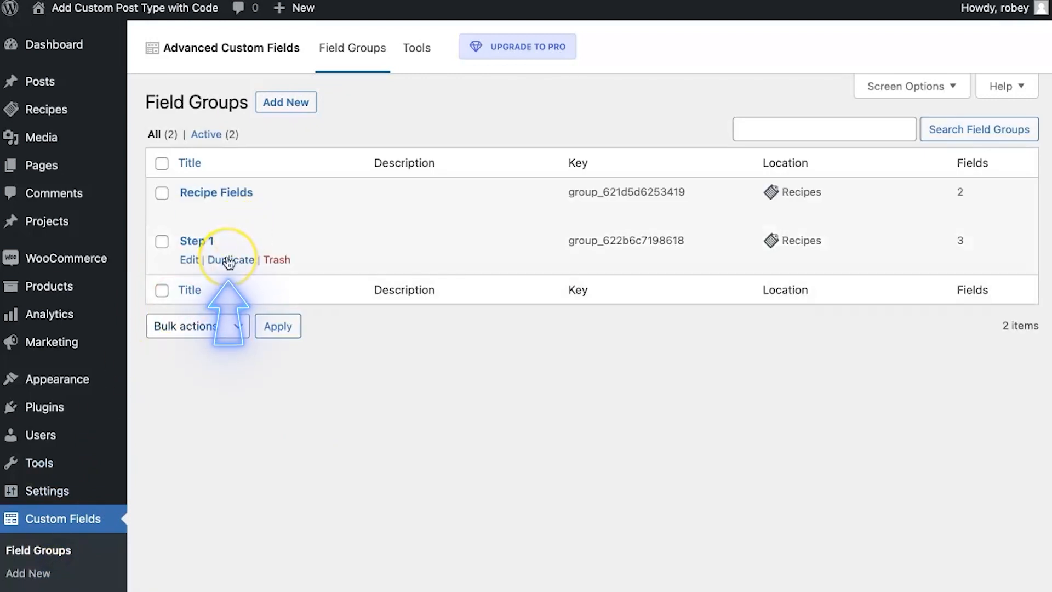
{"action": "left_click", "coordinate": [229, 260]}
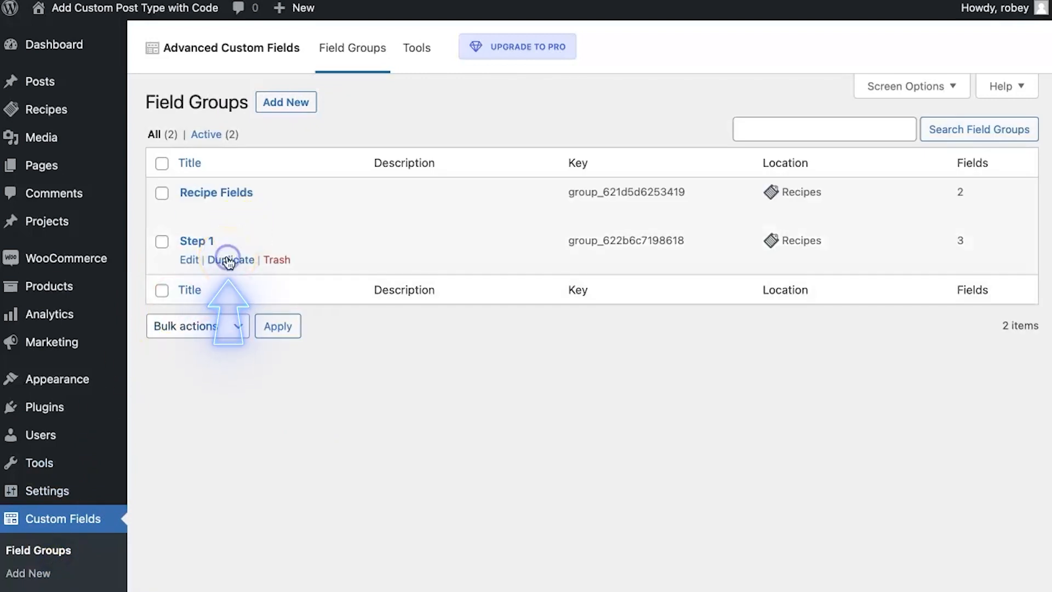
Rename the duplicated field group "Step 2" and update it
{"action": "mouse_move", "coordinate": [234, 345]}
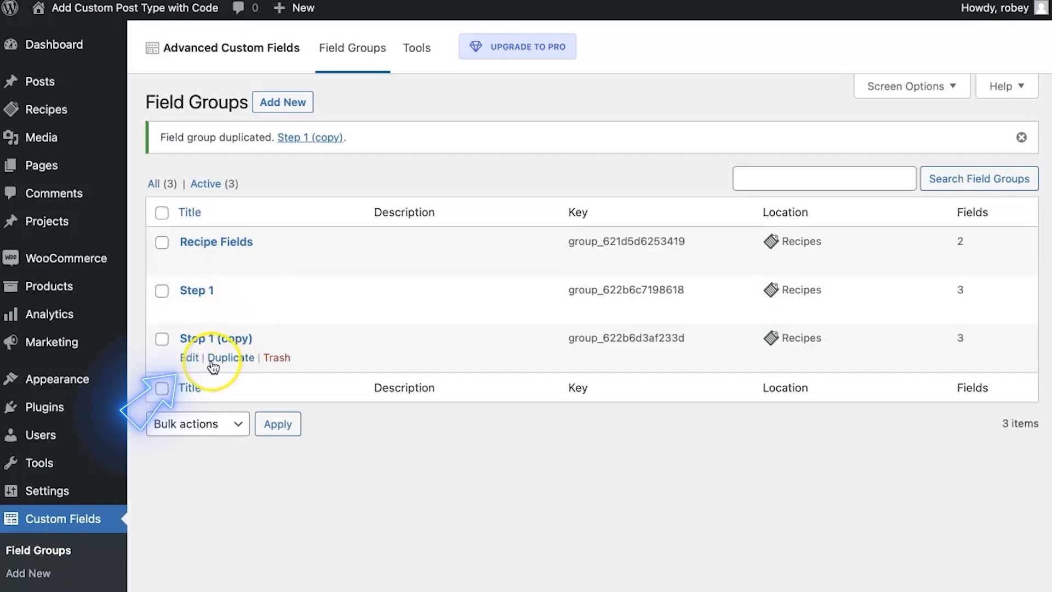
{"action": "left_click", "coordinate": [189, 358]}
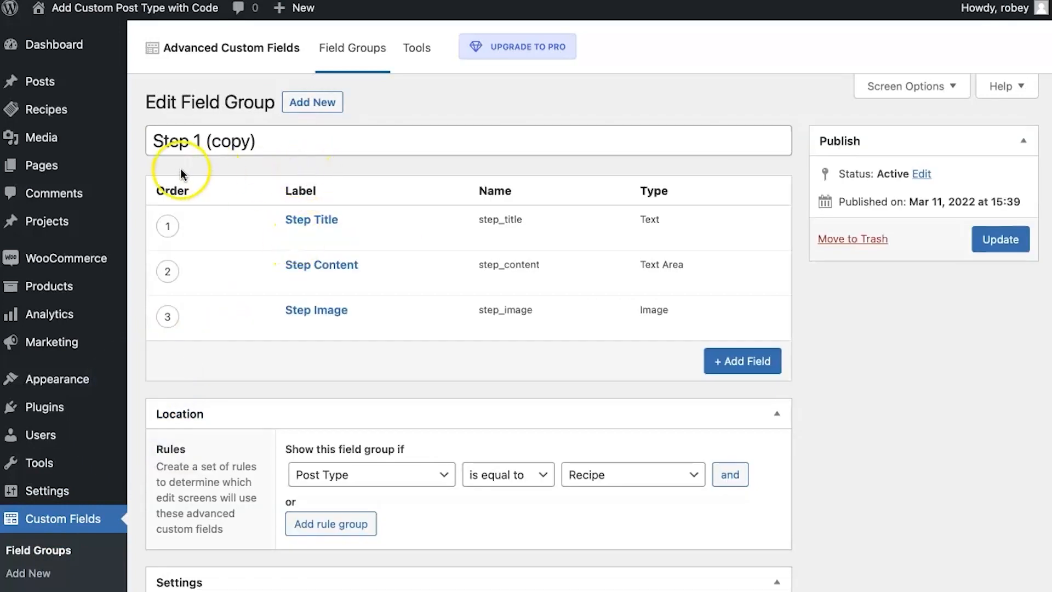
{"action": "left_click_drag", "start_coordinate": [192, 142], "coordinate": [325, 142]}
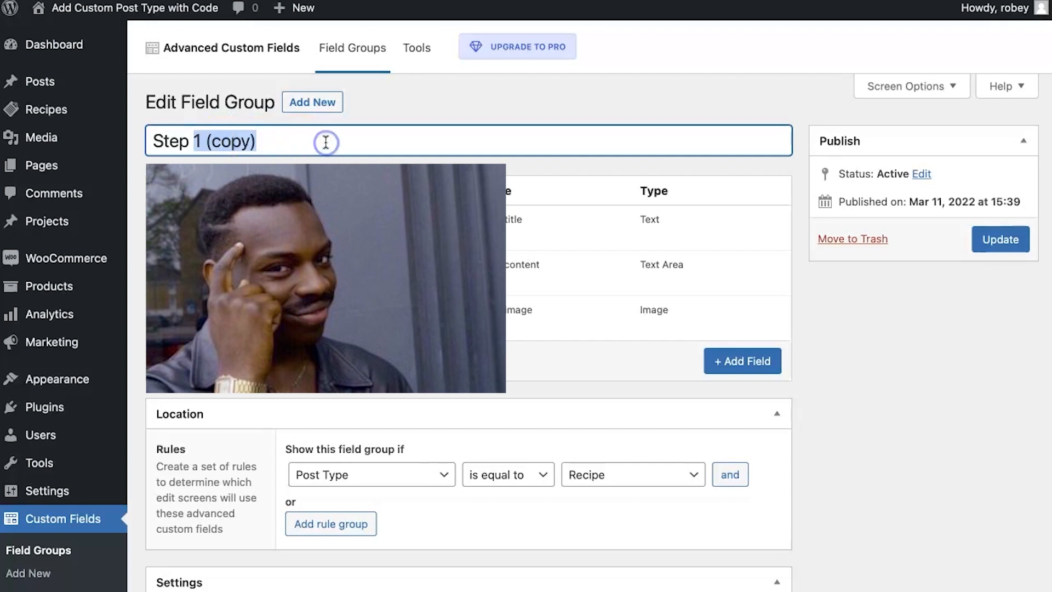
{"action": "type", "text": "2"}
{"action": "left_click", "coordinate": [862, 348]}
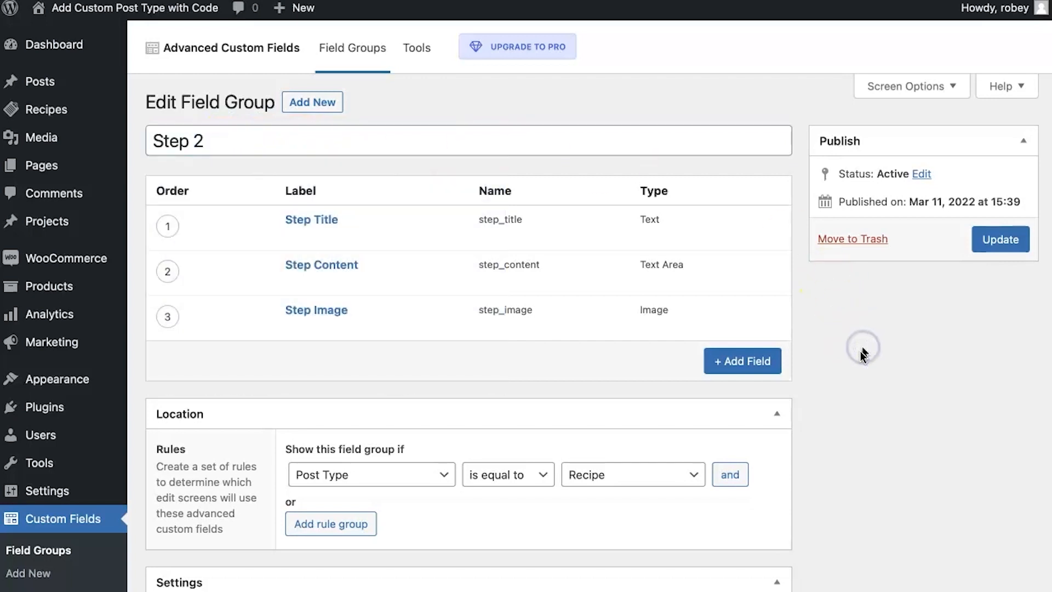
{"action": "scroll", "coordinate": [809, 492], "scroll_direction": "down", "scroll_amount": 3}
{"action": "scroll", "coordinate": [809, 491], "scroll_direction": "up", "scroll_amount": 3}
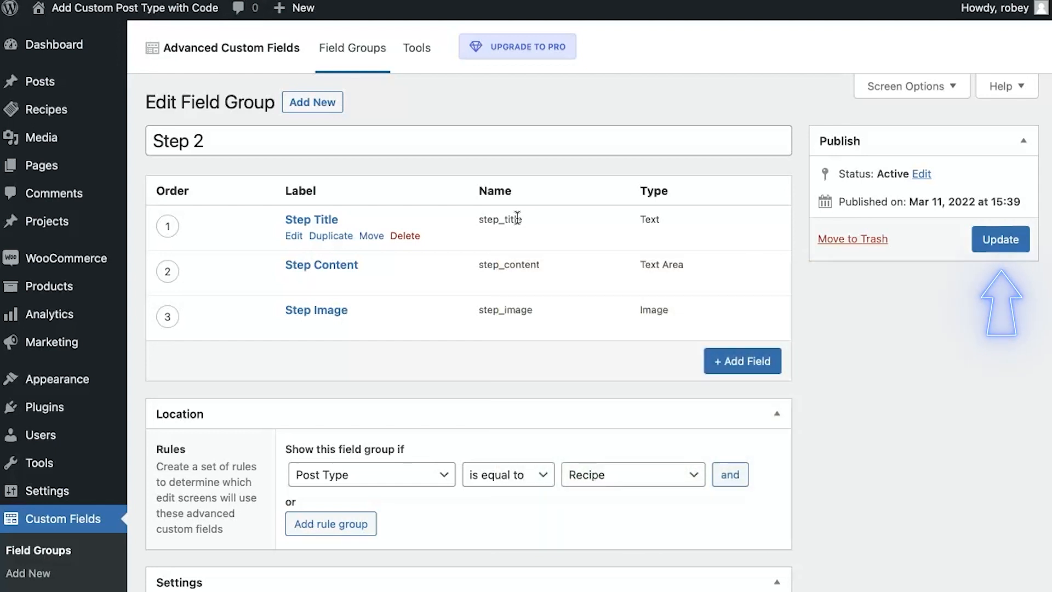
{"action": "left_click", "coordinate": [988, 243]}
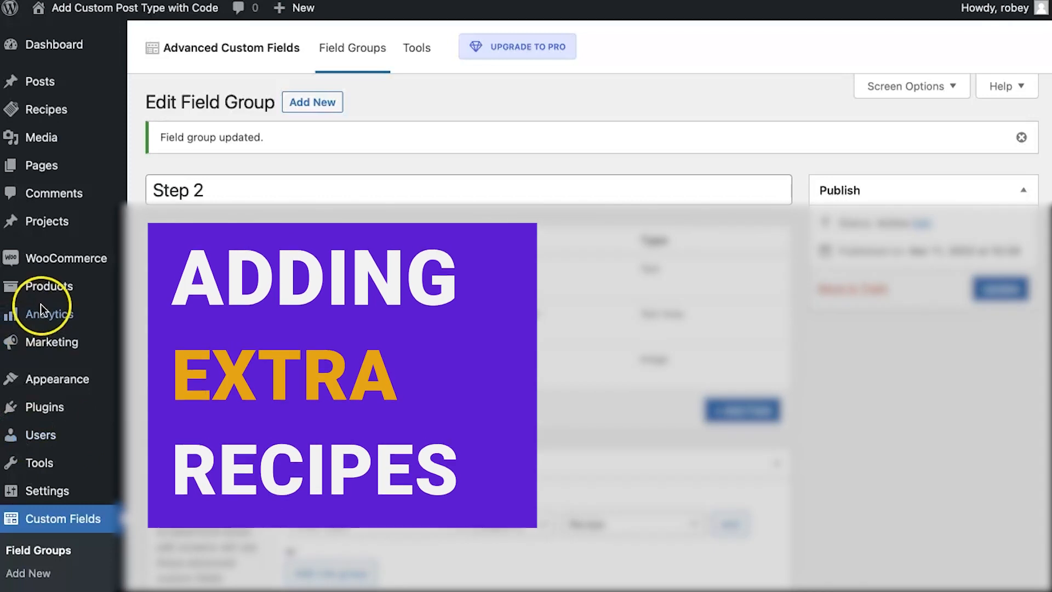
Move the existing "Beefcake" recipe to the trash
{"action": "mouse_move", "coordinate": [52, 117]}
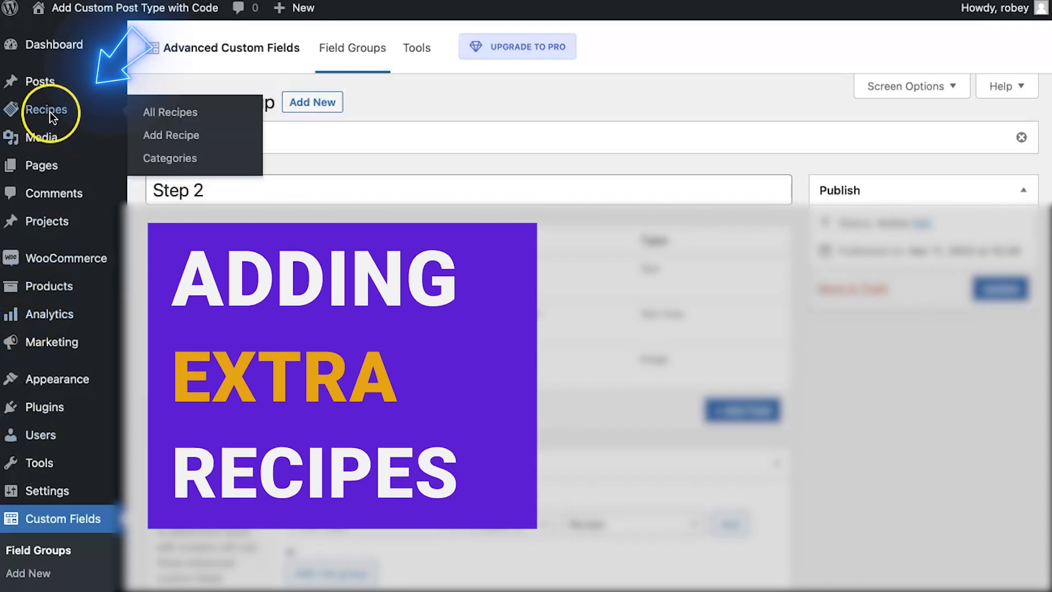
{"action": "left_click", "coordinate": [52, 116]}
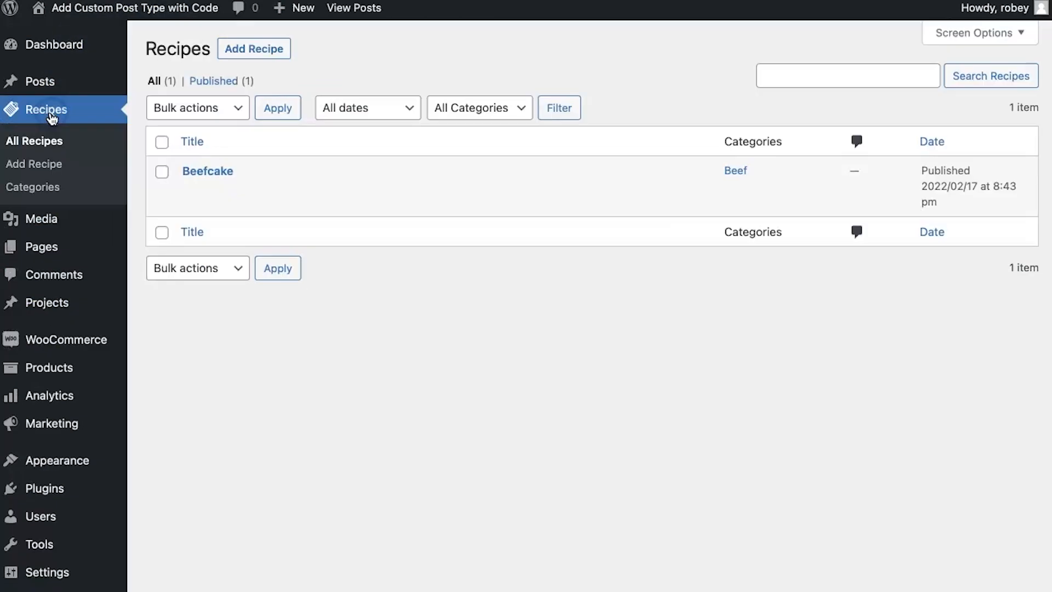
{"action": "mouse_move", "coordinate": [220, 192]}
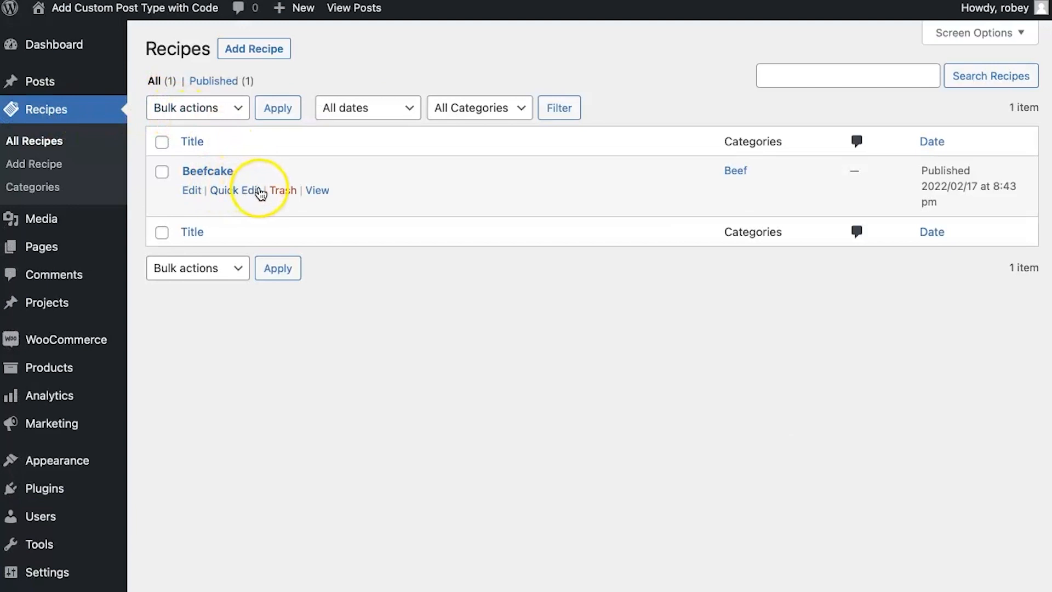
{"action": "left_click", "coordinate": [282, 190]}
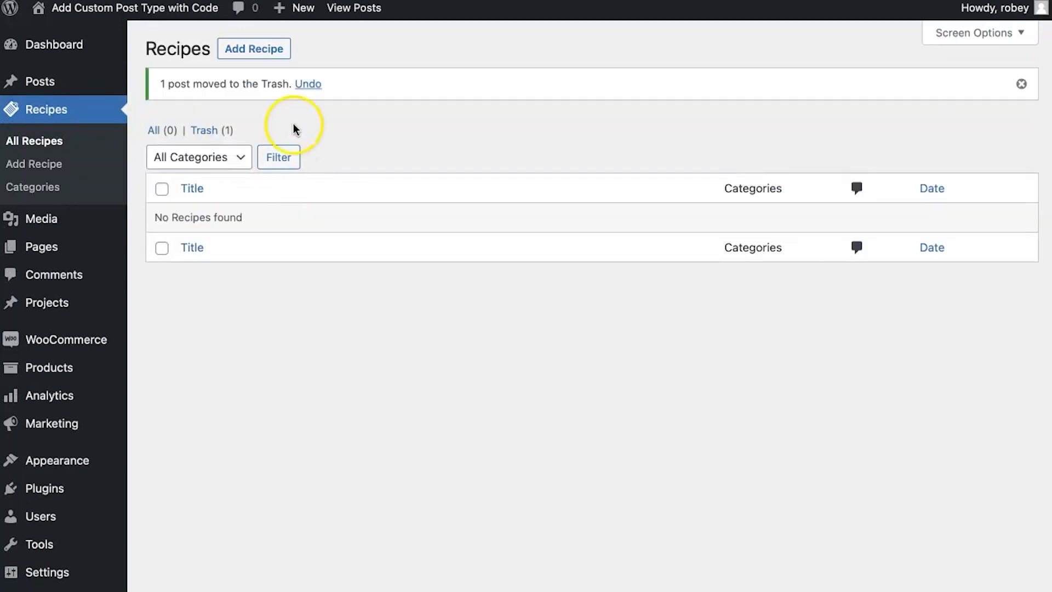
Start a new recipe titled "New Beefcake"
{"action": "left_click", "coordinate": [270, 53]}
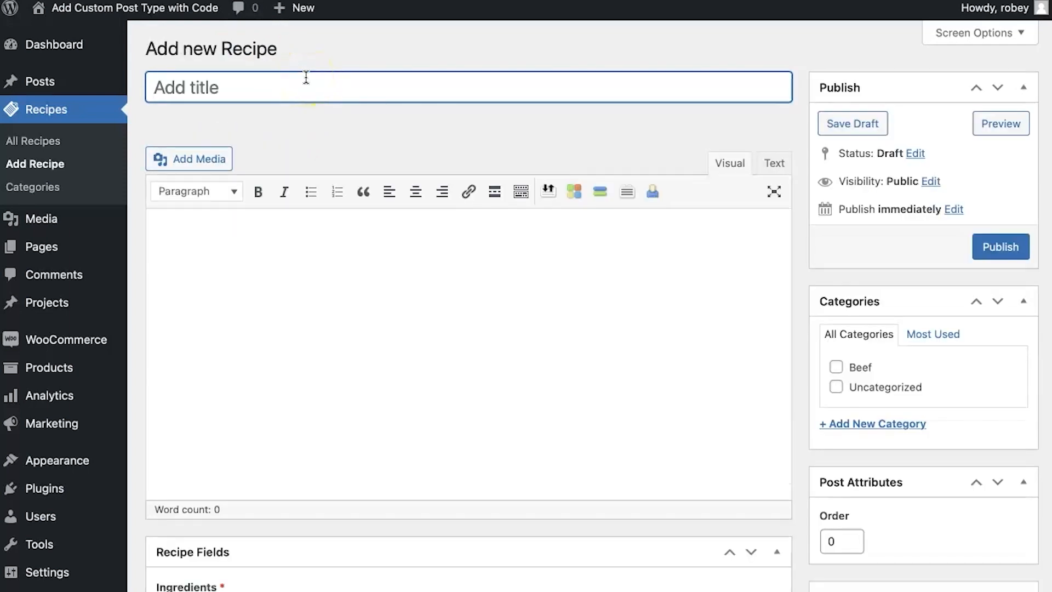
{"action": "type", "text": "New Beef"}
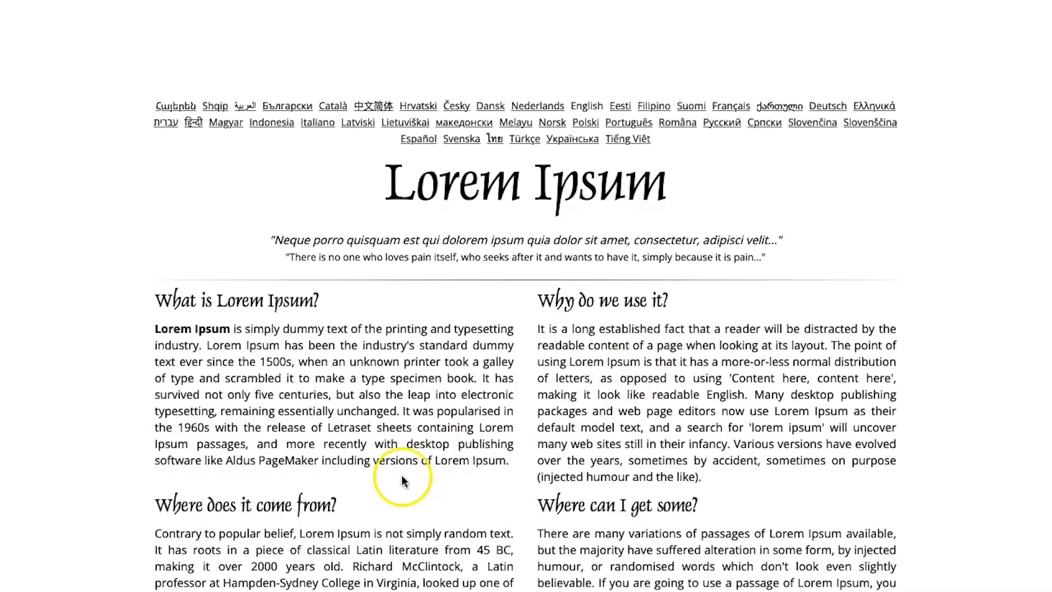
Generate 5 paragraphs on the Lorem Ipsum website and paste the opening sentences, ending with "in aliquet tristique.", as the recipe's content
{"action": "scroll", "coordinate": [445, 327], "scroll_direction": "down", "scroll_amount": 7}
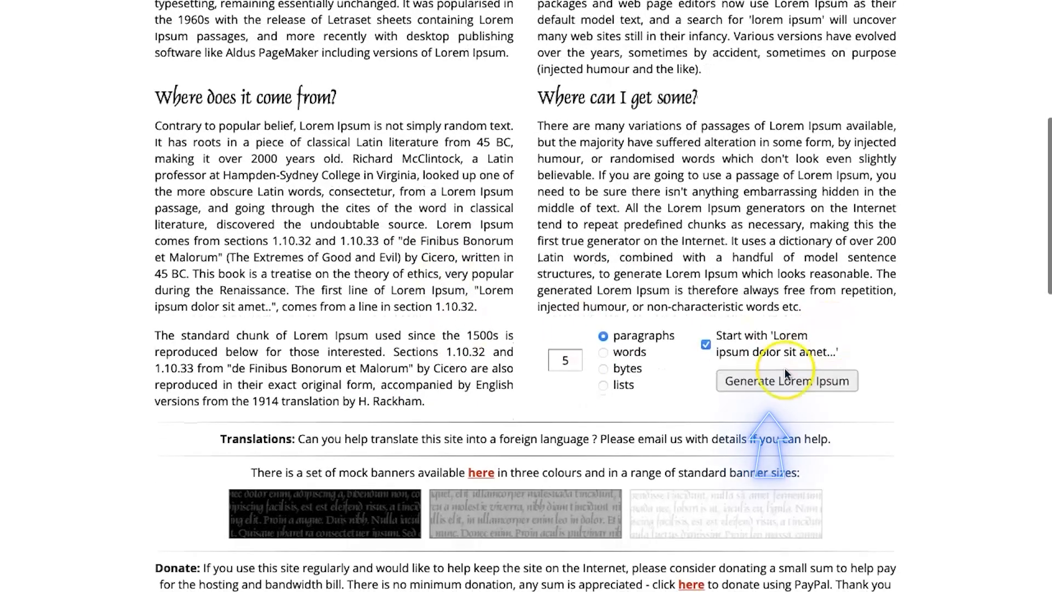
{"action": "left_click", "coordinate": [738, 381]}
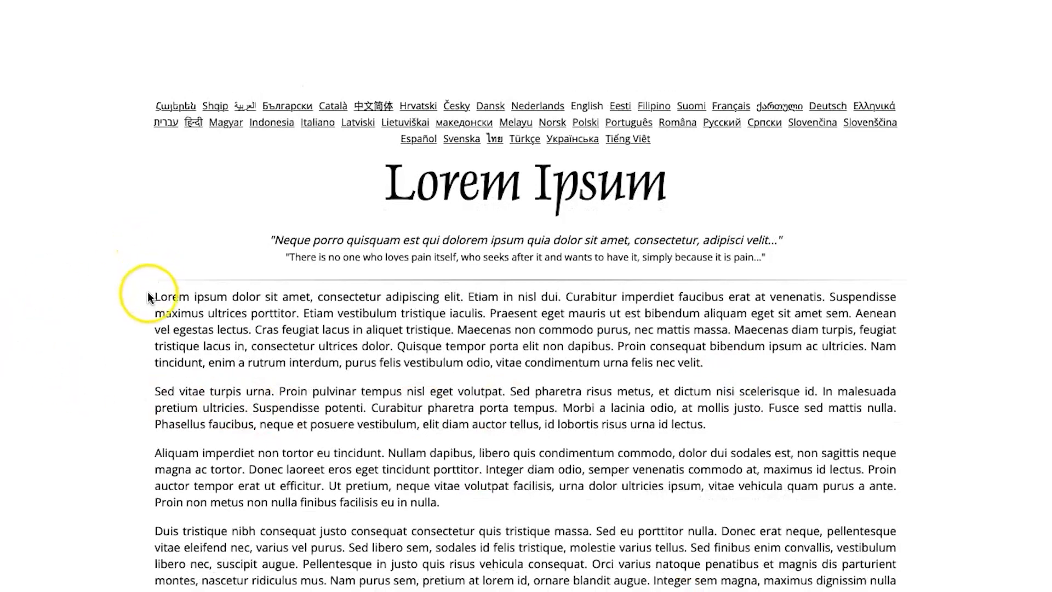
{"action": "left_click_drag", "start_coordinate": [199, 300], "coordinate": [457, 324]}
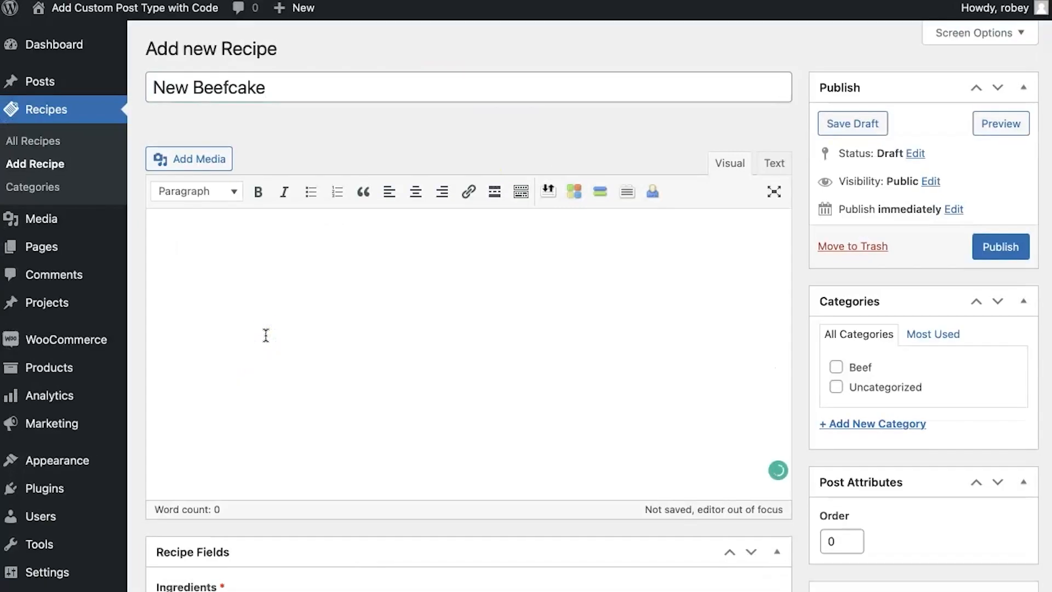
{"action": "type", "text": "Lorem ipsum dolor sit amet, consectetur adipiscing elit. Etiam in nisl dui. Curabitur imperdiet faucibus erat at venenatis. Suspendisse maximus ultrices porttitor. Etiam vestibulum tristique iaculis. Praesent eget mauris ut est bibendum aliquam eget sit amet sem. Aenean vel egestas lectus. Cras feugiat lacus in aliquet tristique."}
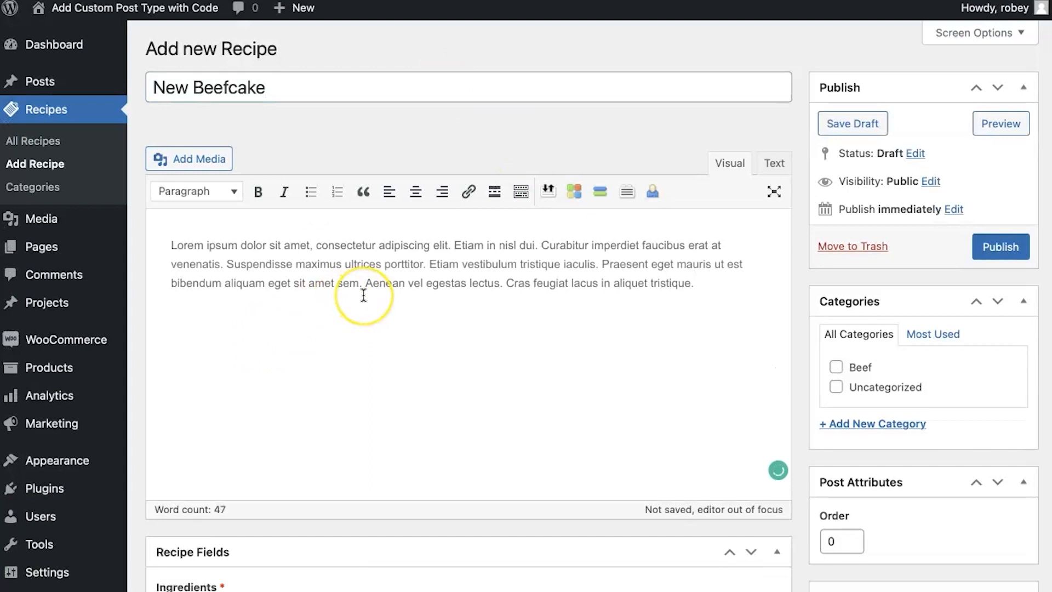
Set the media library photo of the four meal boxes as the recipe's featured image
{"action": "scroll", "coordinate": [364, 295], "scroll_direction": "down", "scroll_amount": 4}
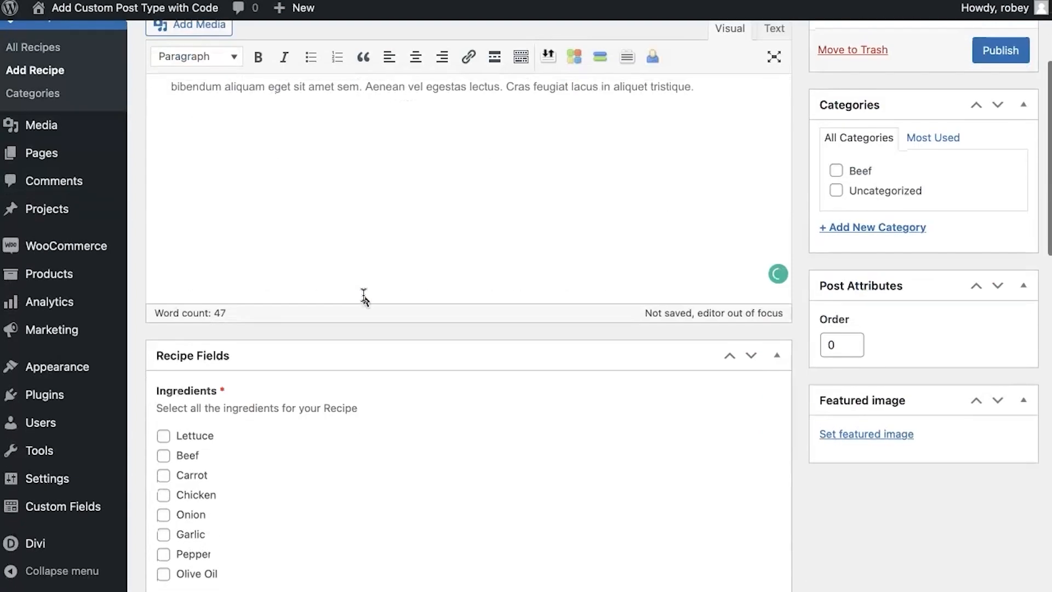
{"action": "left_click", "coordinate": [832, 434]}
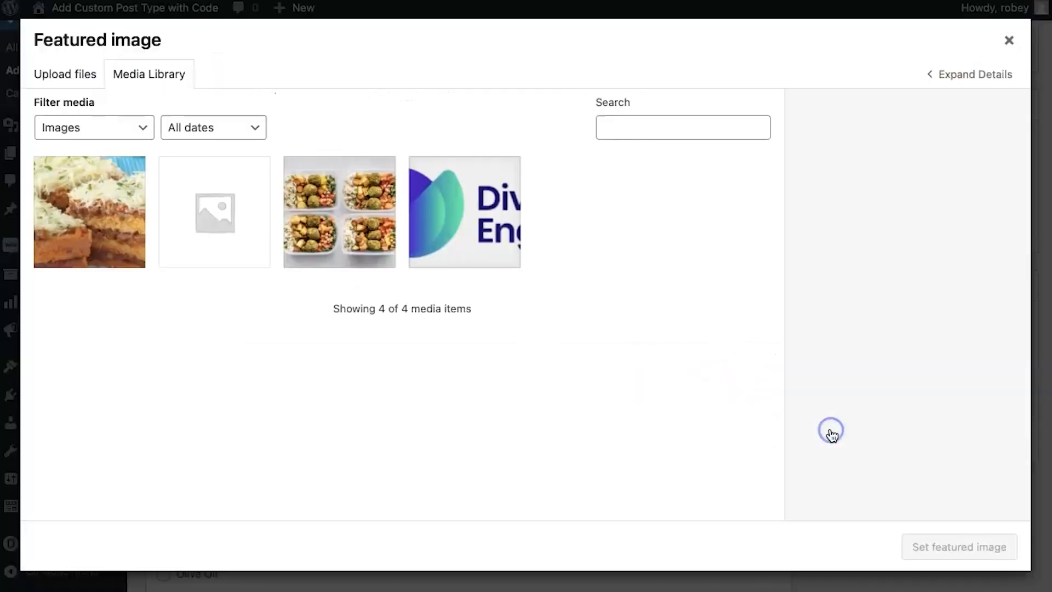
{"action": "left_click", "coordinate": [316, 198]}
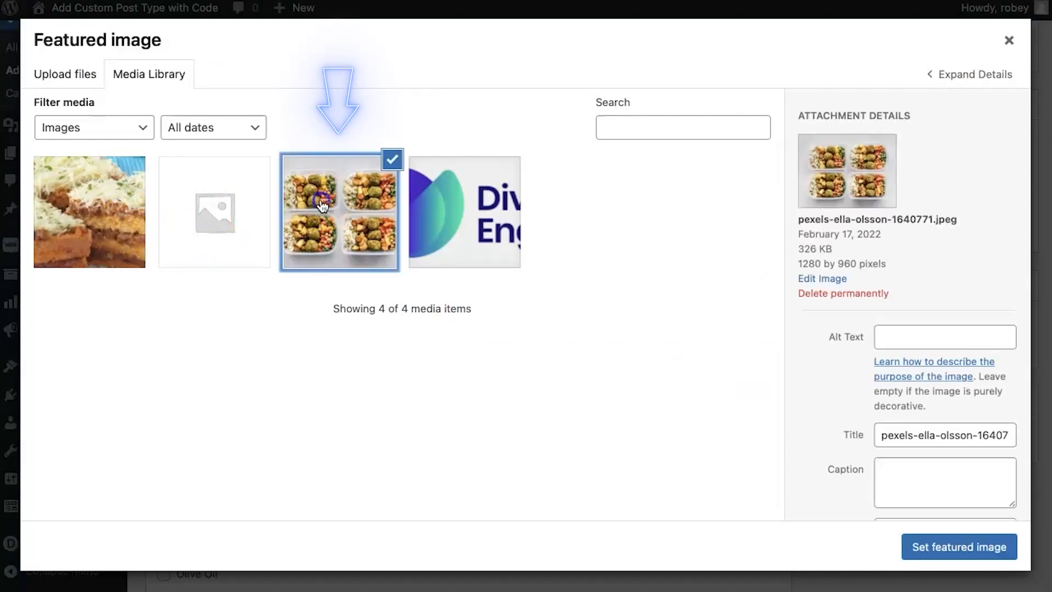
{"action": "left_click", "coordinate": [932, 544]}
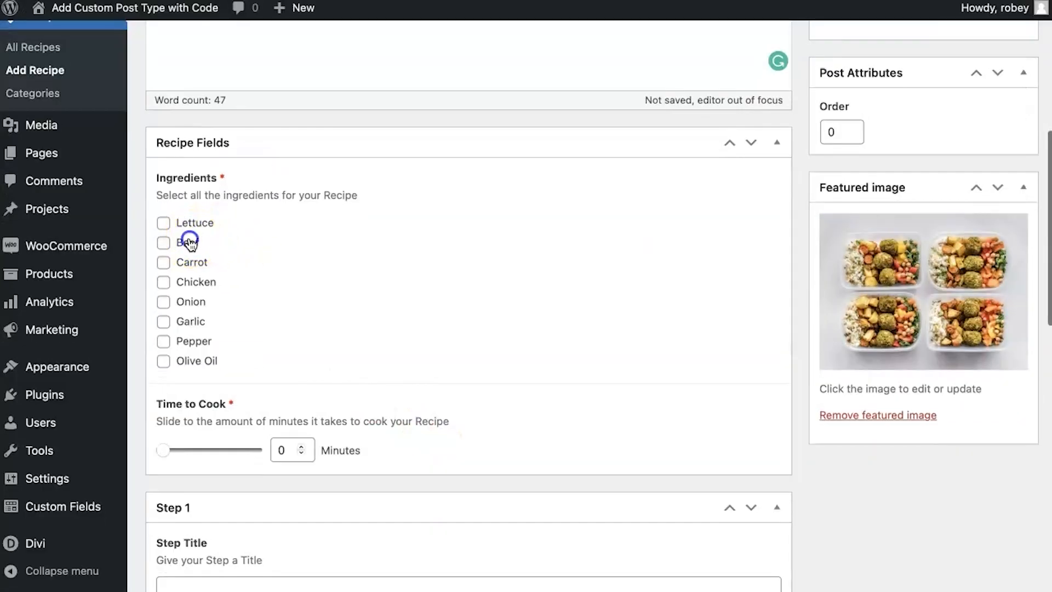
Select Lettuce, Beef, Carrot, Garlic, Pepper and Olive Oil as the recipe's ingredients and set the cooking time to 60 minutes
{"action": "left_click", "coordinate": [188, 242]}
{"action": "left_click", "coordinate": [190, 224]}
{"action": "left_click", "coordinate": [191, 263]}
{"action": "left_click", "coordinate": [188, 281]}
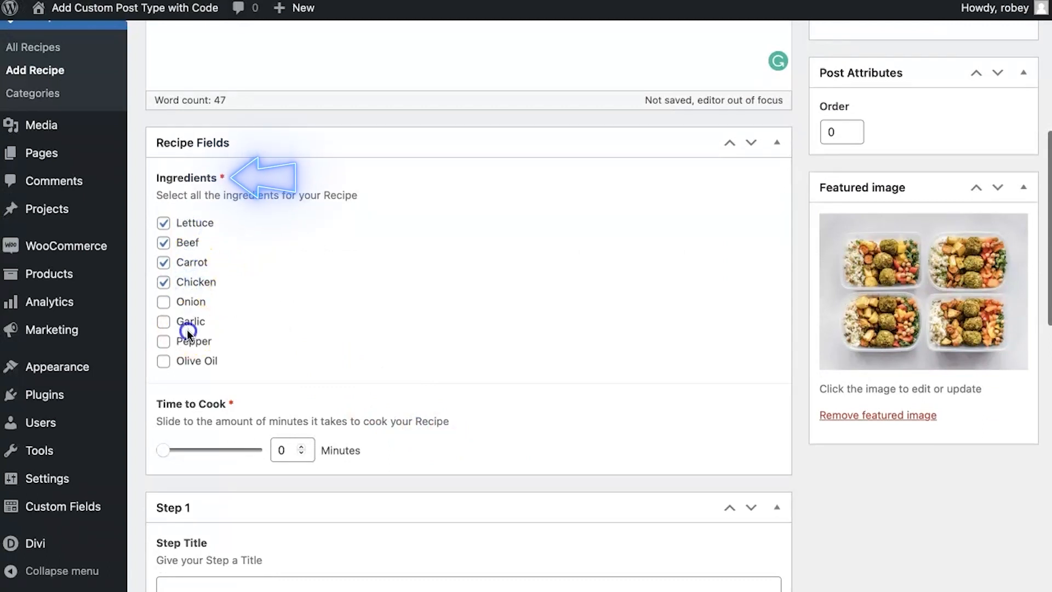
{"action": "left_click", "coordinate": [188, 282]}
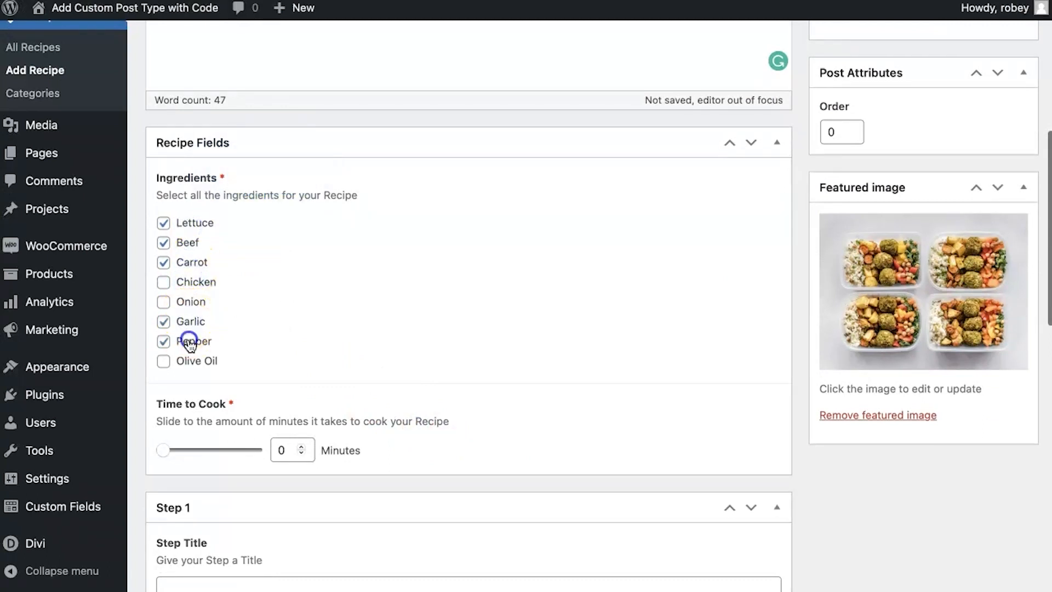
{"action": "scroll", "coordinate": [189, 359], "scroll_direction": "down", "scroll_amount": 3}
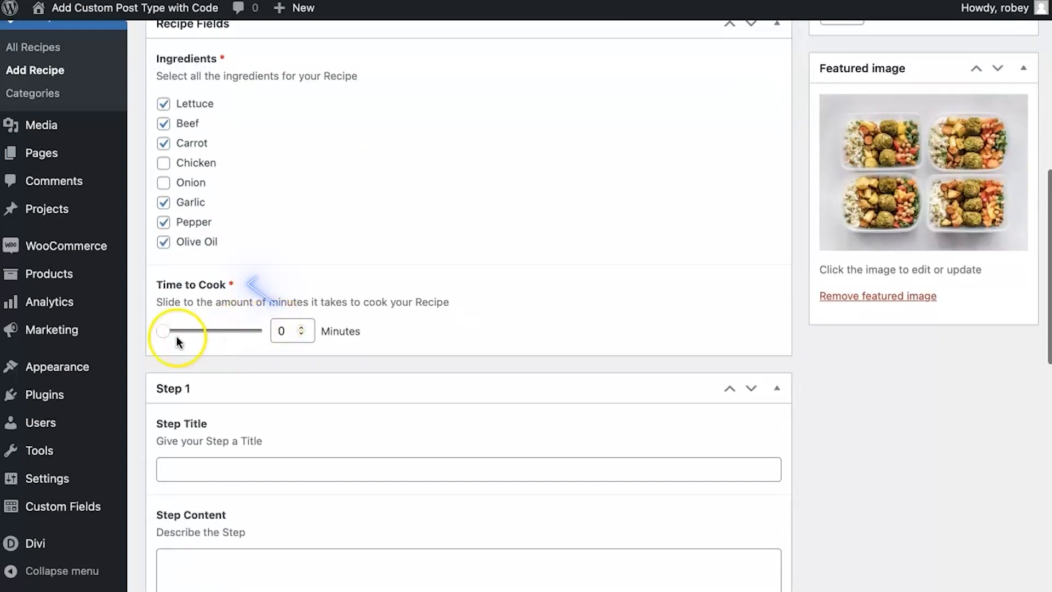
{"action": "left_click_drag", "start_coordinate": [159, 331], "coordinate": [186, 333]}
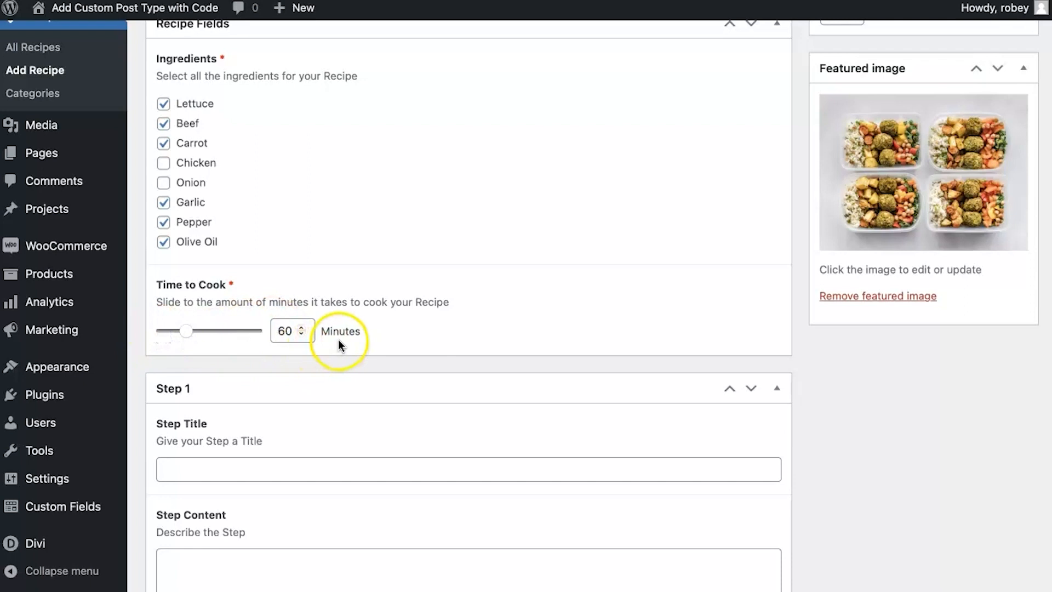
Title the first step "Step 1" and paste the Lorem Ipsum text, ending with "in aliquet tristique.", as its step content
{"action": "scroll", "coordinate": [338, 340], "scroll_direction": "down", "scroll_amount": 8}
{"action": "scroll", "coordinate": [338, 339], "scroll_direction": "up", "scroll_amount": 7}
{"action": "scroll", "coordinate": [338, 339], "scroll_direction": "down", "scroll_amount": 6}
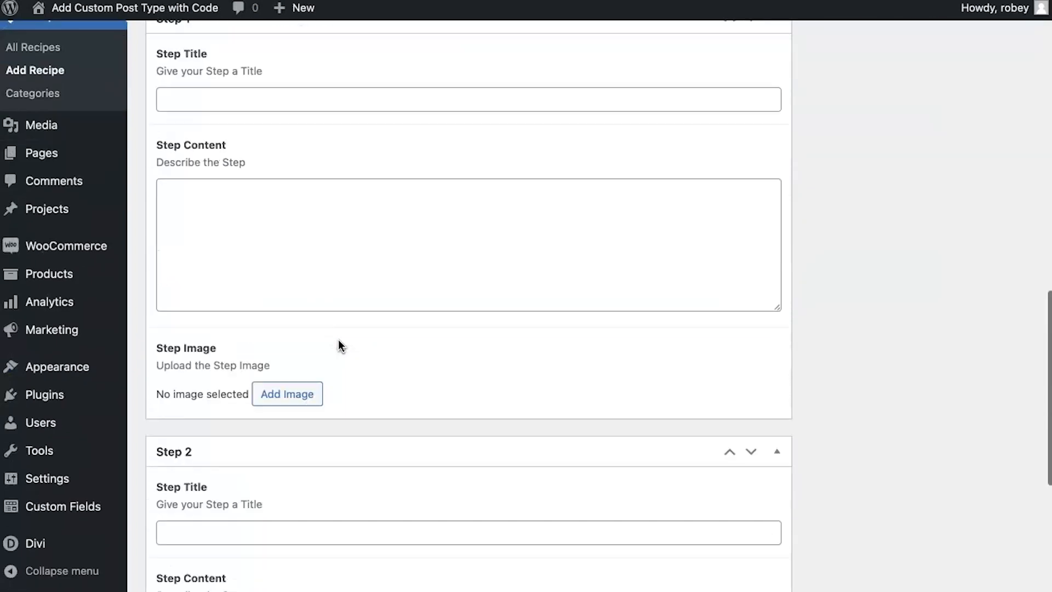
{"action": "scroll", "coordinate": [338, 341], "scroll_direction": "down", "scroll_amount": 4}
{"action": "scroll", "coordinate": [338, 341], "scroll_direction": "down", "scroll_amount": 2}
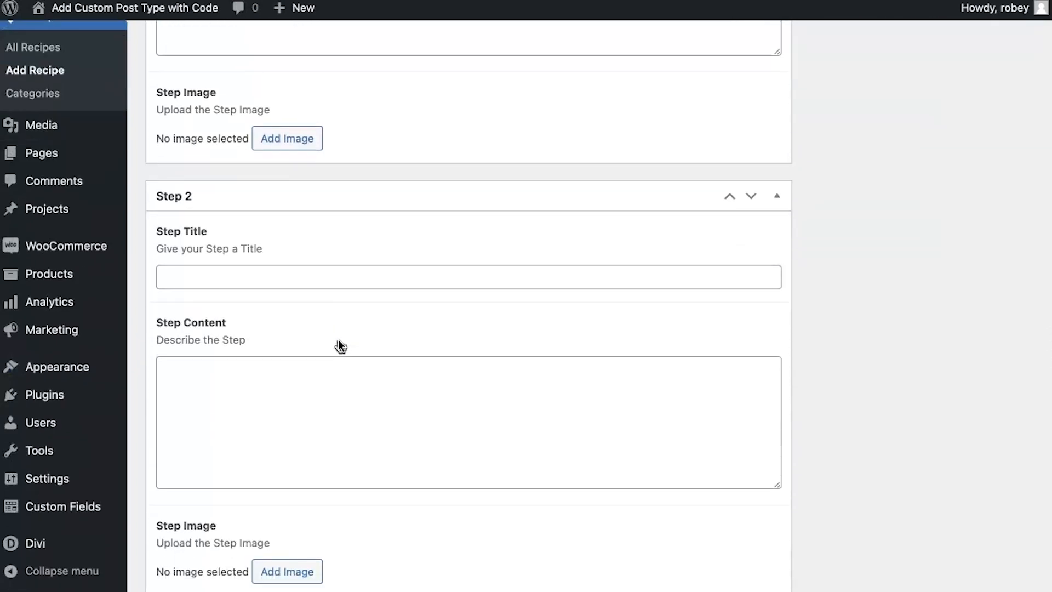
{"action": "scroll", "coordinate": [338, 341], "scroll_direction": "up", "scroll_amount": 8}
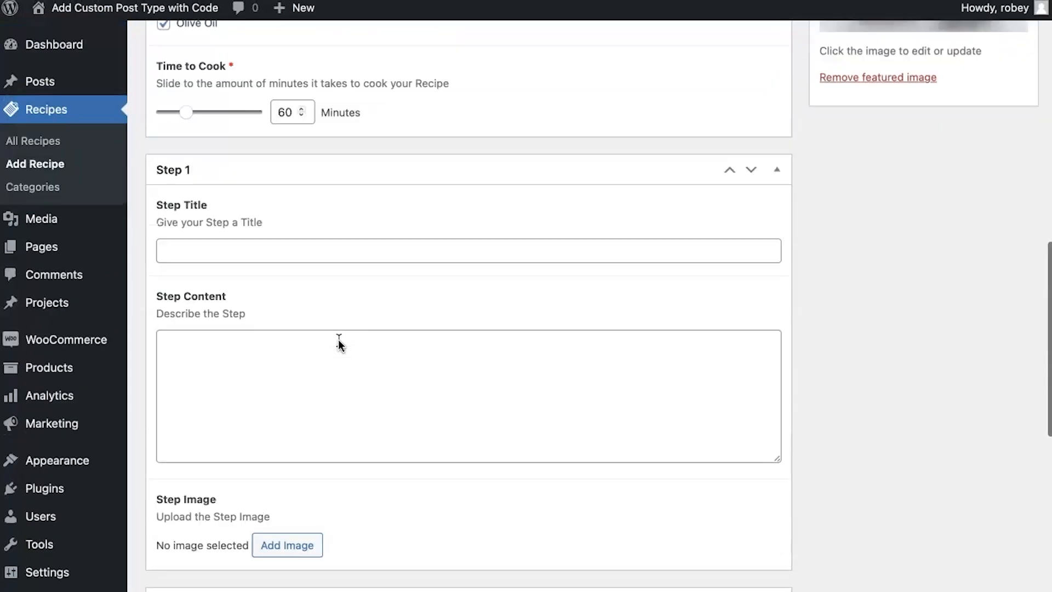
{"action": "left_click", "coordinate": [341, 248]}
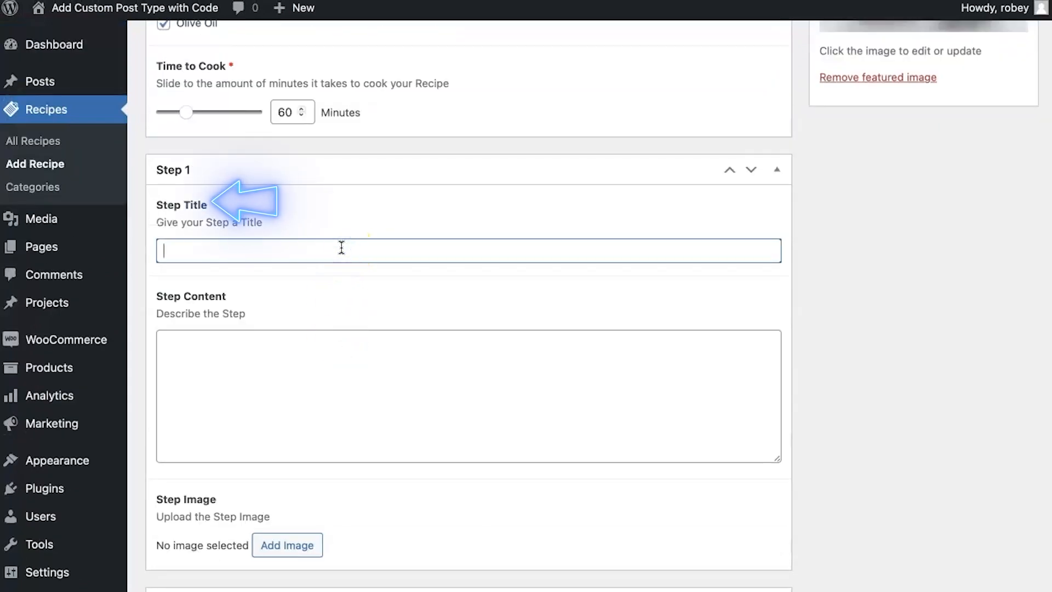
{"action": "type", "text": "Step 1"}
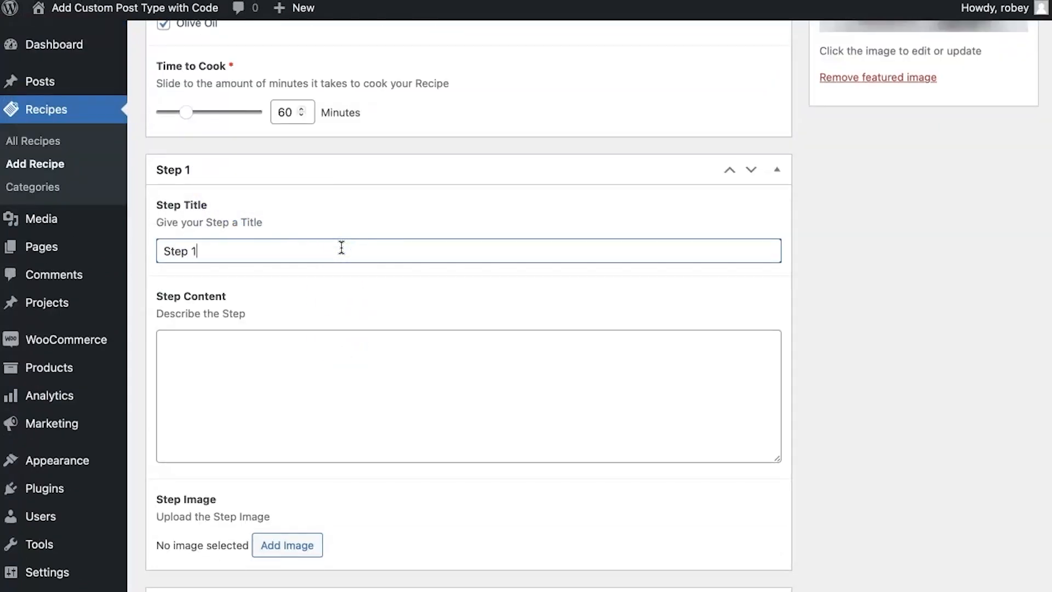
{"action": "left_click", "coordinate": [345, 391]}
{"action": "type", "text": "Lorem ipsum dolor sit amet, consectetur adipiscing elit. Etiam in nisl dui. Curabitur imperdiet faucibus erat at venenatis. Suspendisse maximus ultrices porttitor. Etiam vestibulum tristique iaculis. Praesent eget mauris ut est bibendum aliquam eget sit amet sem. Aenean vel egestas lectus. Cras feugiat lacus in aliquet tristique."}
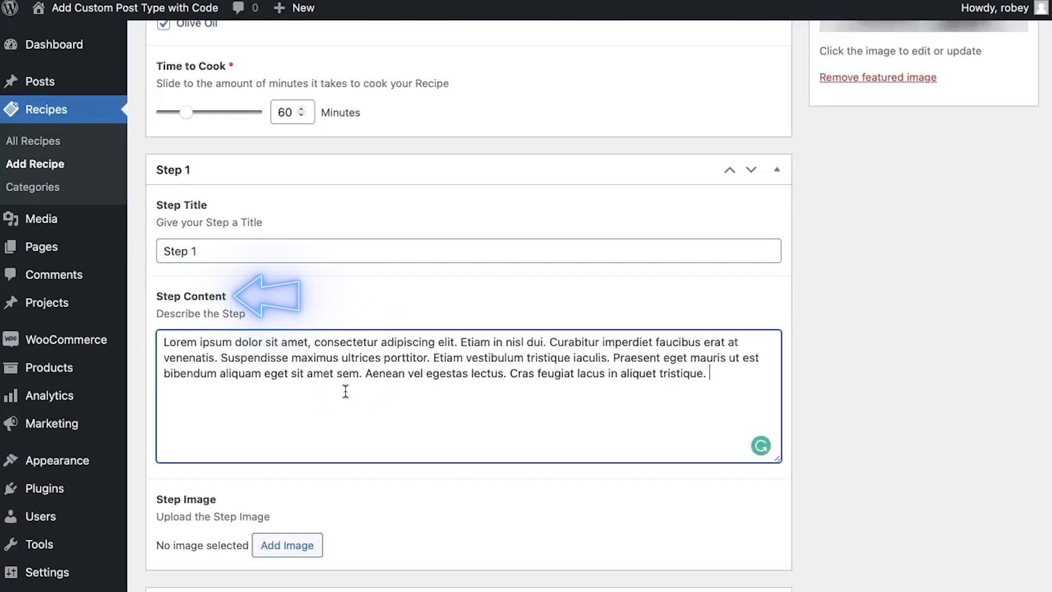
Set beefcake.jpeg from the media library as the image for Step 1
{"action": "scroll", "coordinate": [345, 391], "scroll_direction": "down", "scroll_amount": 3}
{"action": "left_click", "coordinate": [304, 386]}
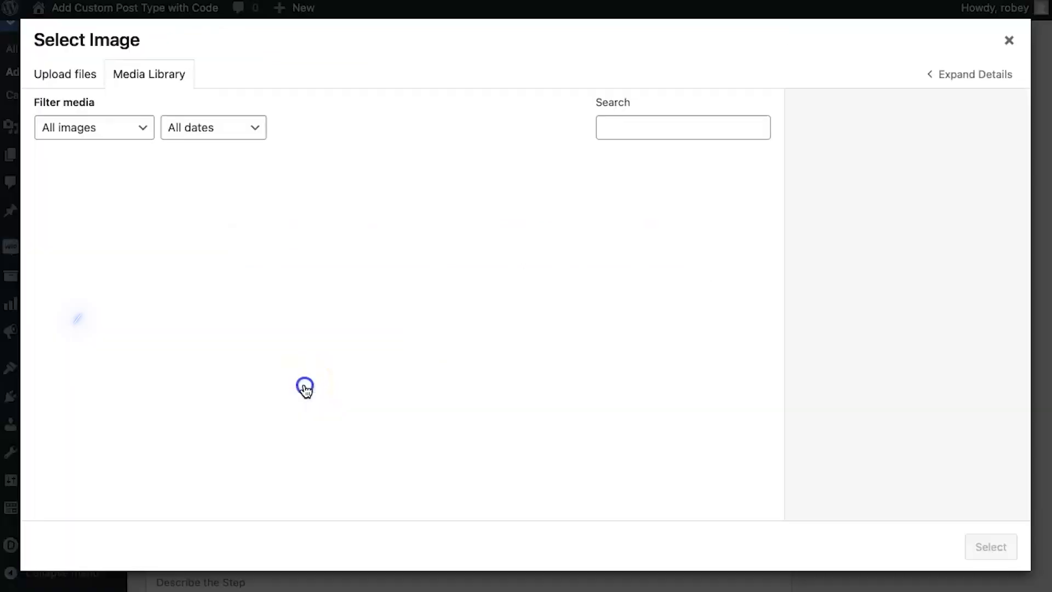
{"action": "left_click", "coordinate": [118, 235]}
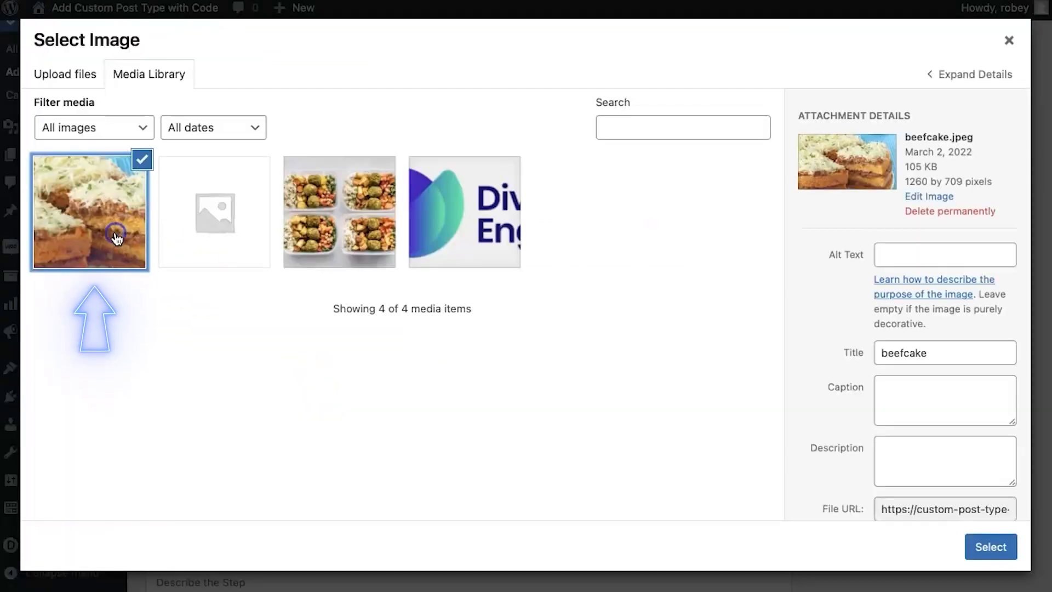
{"action": "left_click", "coordinate": [985, 543]}
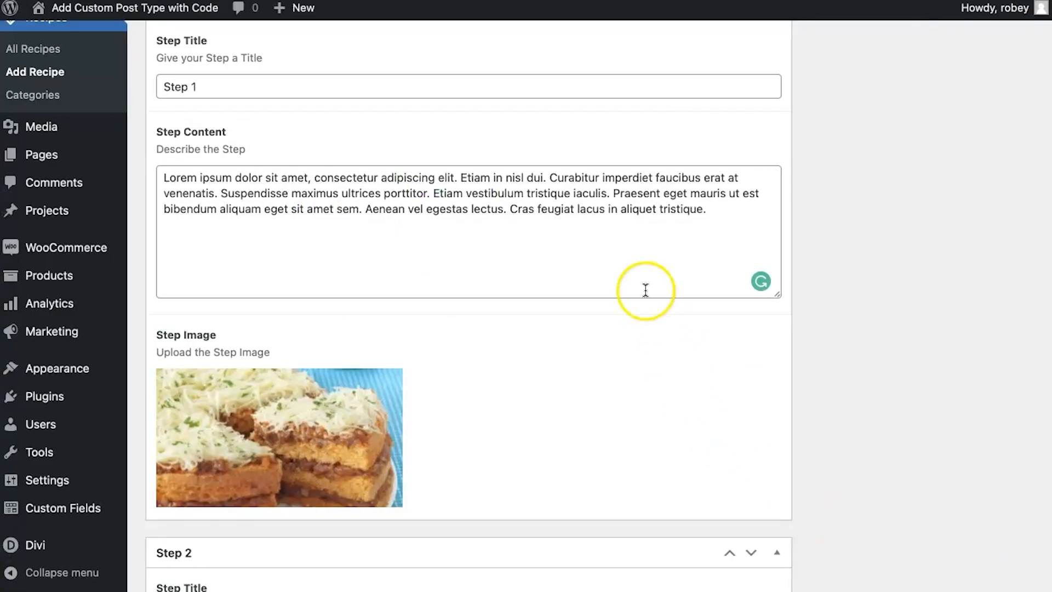
Title the second step "Step 2" and paste the same Lorem Ipsum text as its step content
{"action": "scroll", "coordinate": [291, 345], "scroll_direction": "down", "scroll_amount": 3}
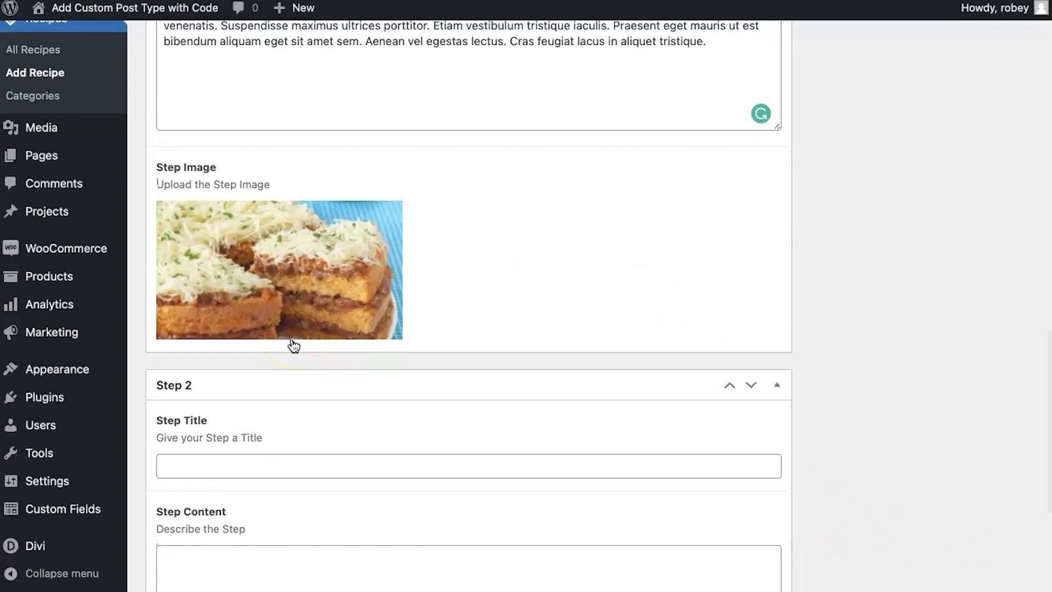
{"action": "left_click", "coordinate": [261, 459]}
{"action": "type", "text": "Step 2"}
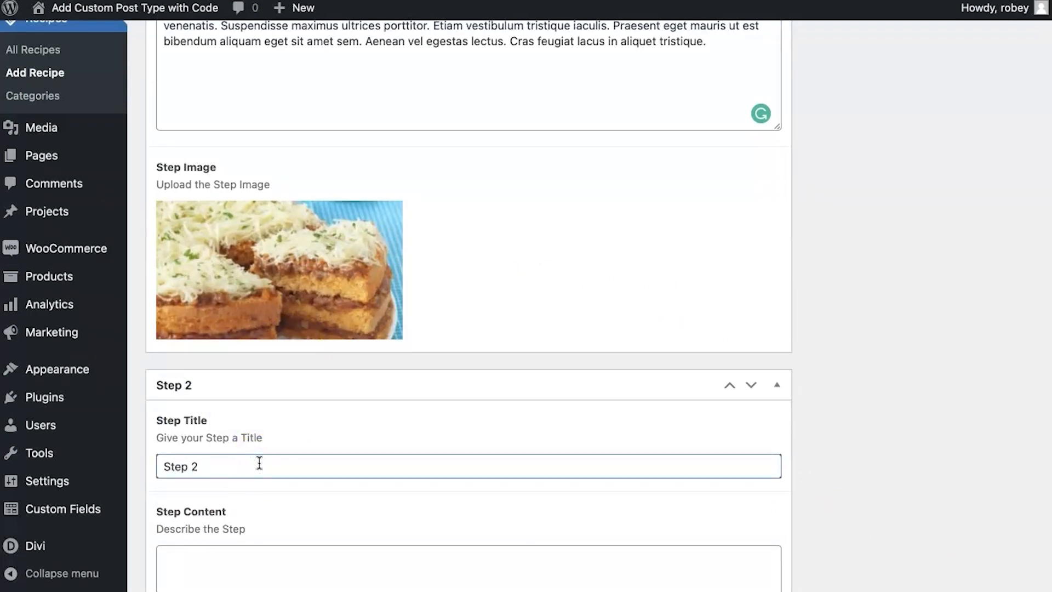
{"action": "scroll", "coordinate": [259, 463], "scroll_direction": "down", "scroll_amount": 4}
{"action": "left_click", "coordinate": [324, 343]}
{"action": "type", "text": "Lorem ipsum dolor sit amet, consectetur adipiscing elit. Etiam in nisl dui. Curabitur imperdiet faucibus erat at venenatis. Suspendisse maximus ultrices porttitor. Etiam vestibulum tristique iaculis. Praesent eget mauris ut est bibendum aliquam eget sit amet sem. Aenean vel egestas lectus. Cras feugiat lacus in aliquet tristique."}
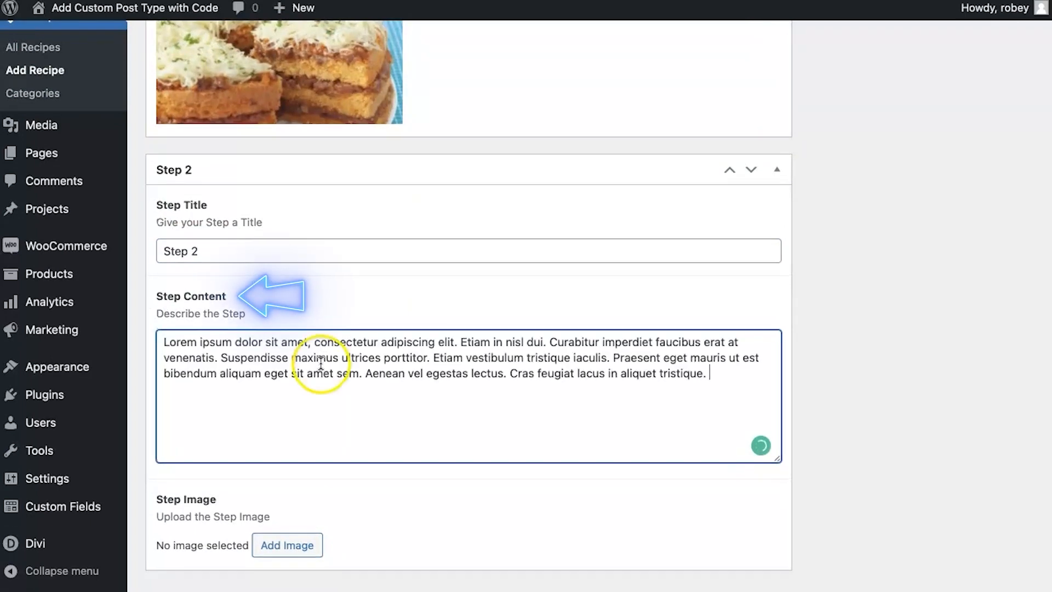
Set the Divi Engine logo, divi-engine-desktop-logo-LARGE.png, as the image for Step 2
{"action": "left_click", "coordinate": [299, 540]}
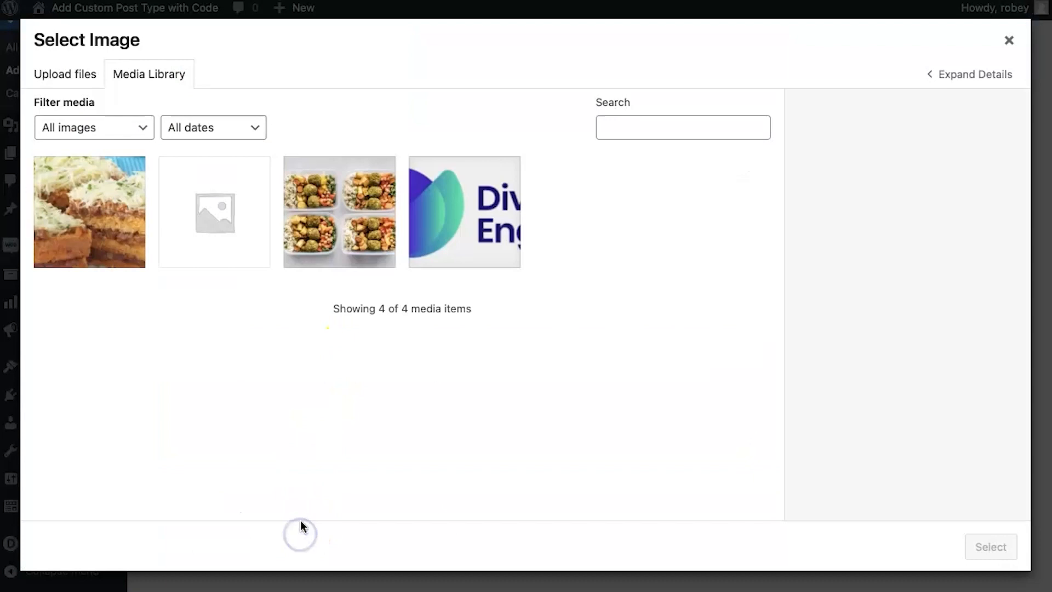
{"action": "left_click", "coordinate": [439, 212]}
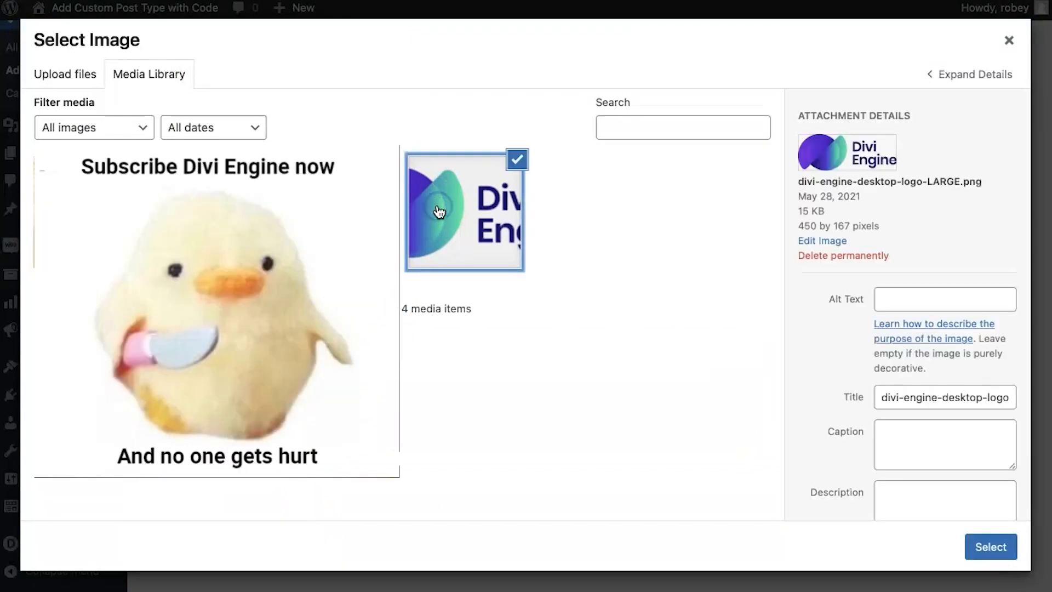
{"action": "left_click", "coordinate": [989, 546]}
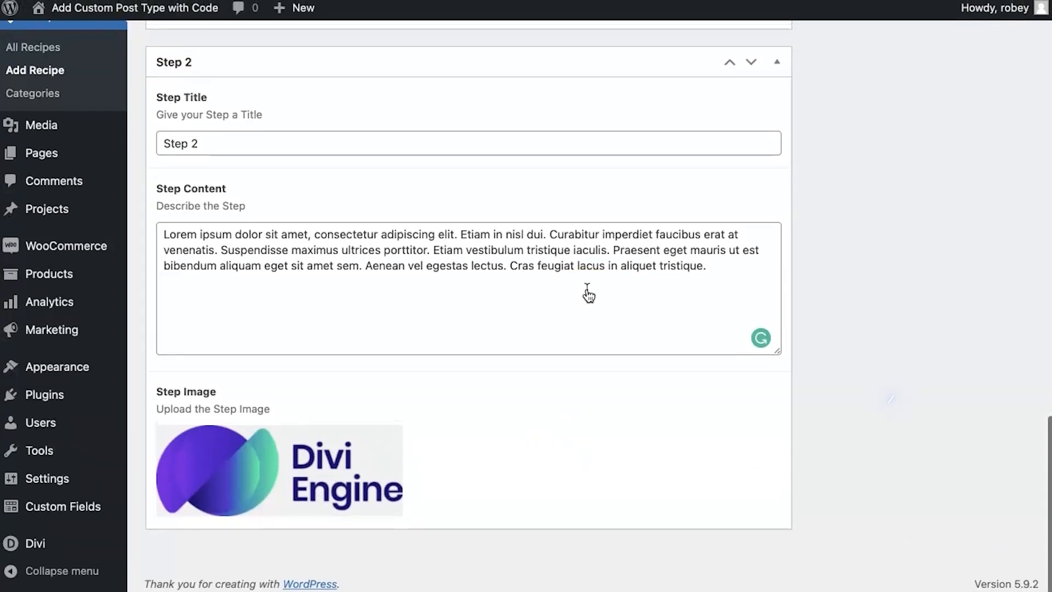
Publish the "New Beefcake" recipe and open its live page in a new tab
{"action": "scroll", "coordinate": [589, 296], "scroll_direction": "up", "scroll_amount": 20}
{"action": "left_click", "coordinate": [1012, 238]}
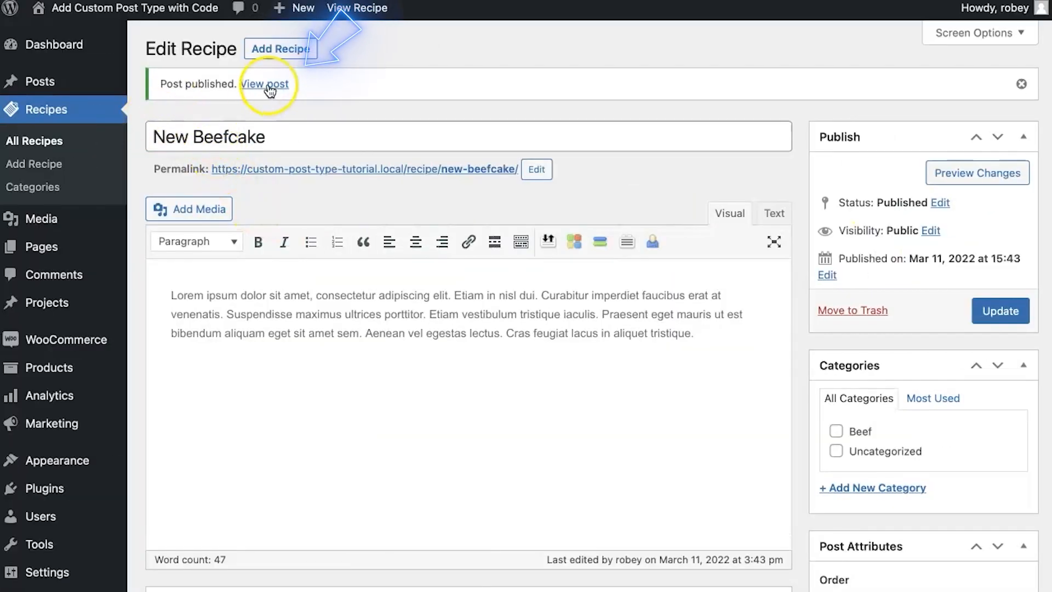
{"action": "right_click", "coordinate": [270, 91]}
{"action": "left_click", "coordinate": [298, 96]}
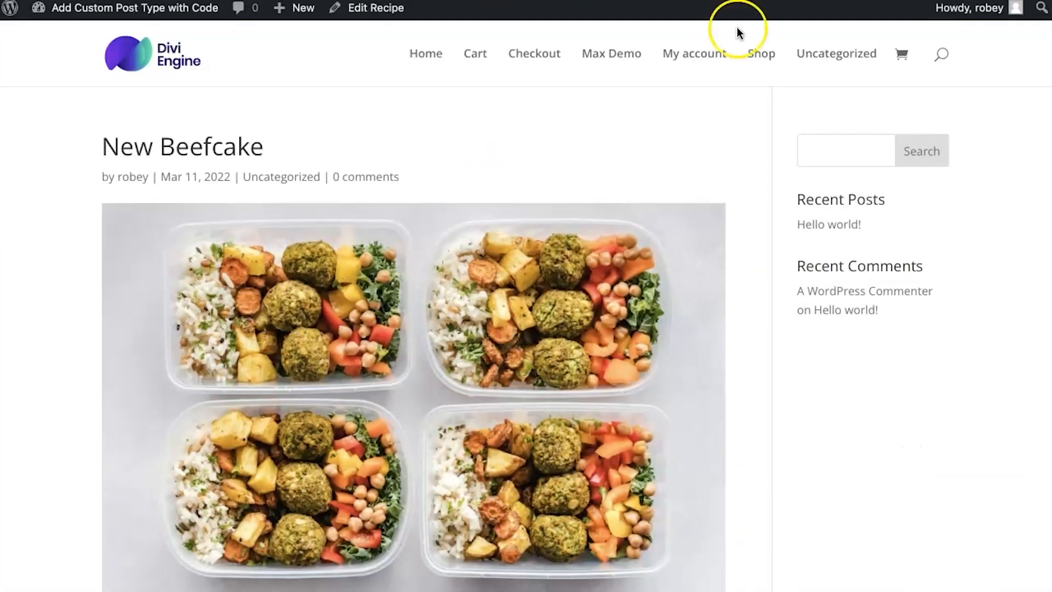
Examine the live recipe page from title to comment form to check which recipe content and custom fields are displayed
{"action": "scroll", "coordinate": [537, 393], "scroll_direction": "down", "scroll_amount": 15}
{"action": "scroll", "coordinate": [537, 393], "scroll_direction": "down", "scroll_amount": 3}
{"action": "scroll", "coordinate": [537, 393], "scroll_direction": "up", "scroll_amount": 10}
{"action": "scroll", "coordinate": [537, 392], "scroll_direction": "down", "scroll_amount": 4}
{"action": "scroll", "coordinate": [537, 393], "scroll_direction": "up", "scroll_amount": 1}
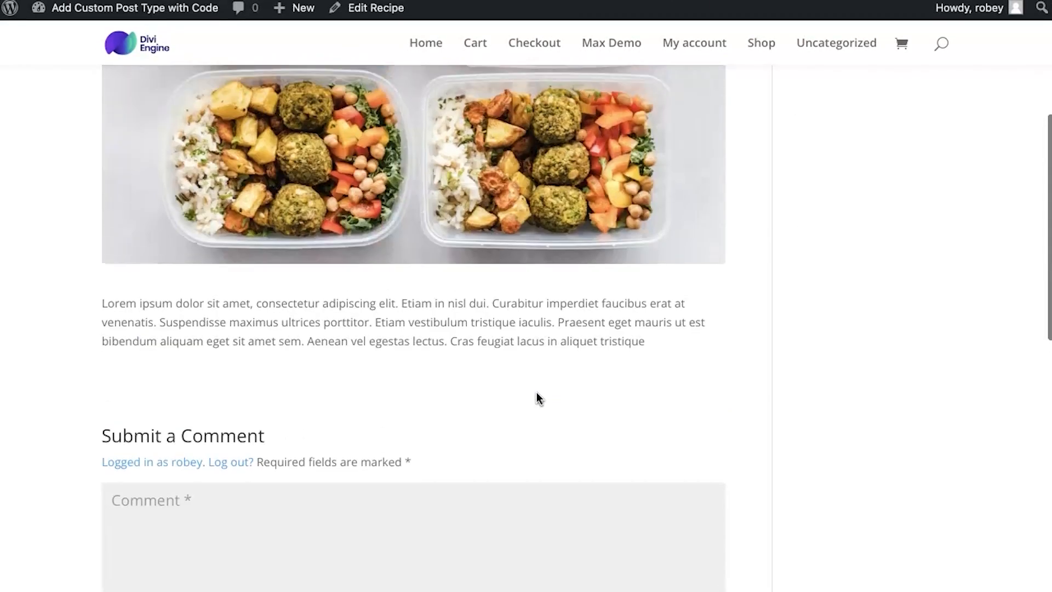
{"action": "scroll", "coordinate": [537, 392], "scroll_direction": "up", "scroll_amount": 6}
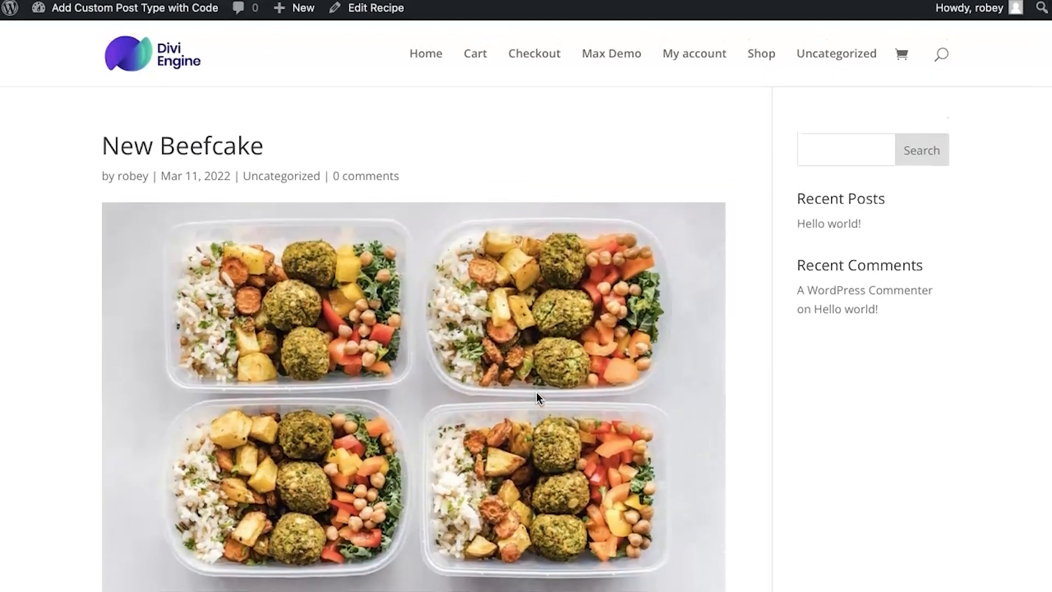
{"action": "left_click", "coordinate": [659, 127]}
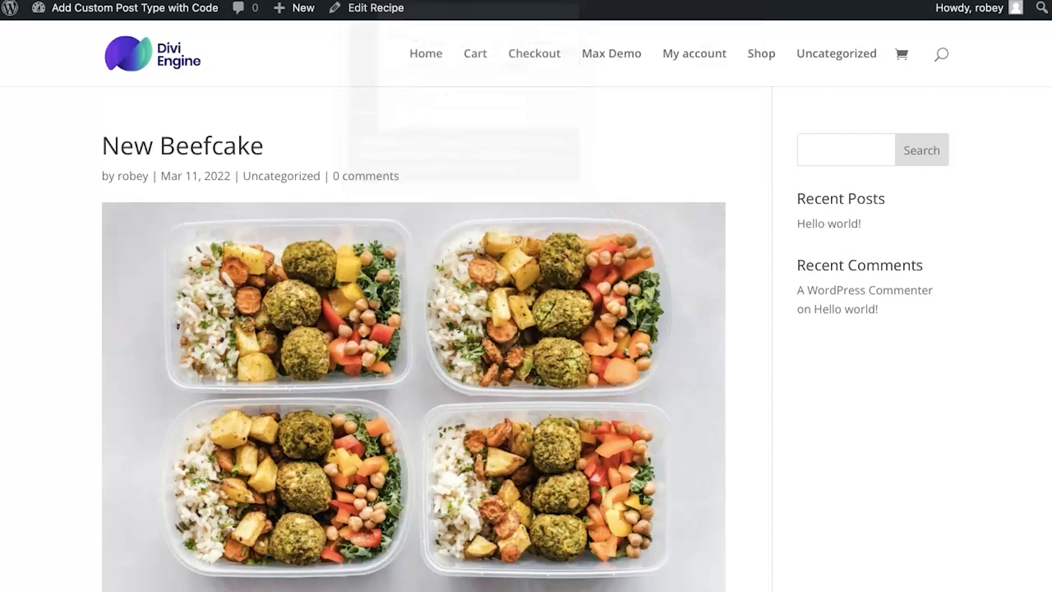
Start another recipe titled "Chicken Cake" and paste the same Lorem Ipsum text as its content
{"action": "left_click", "coordinate": [220, 1]}
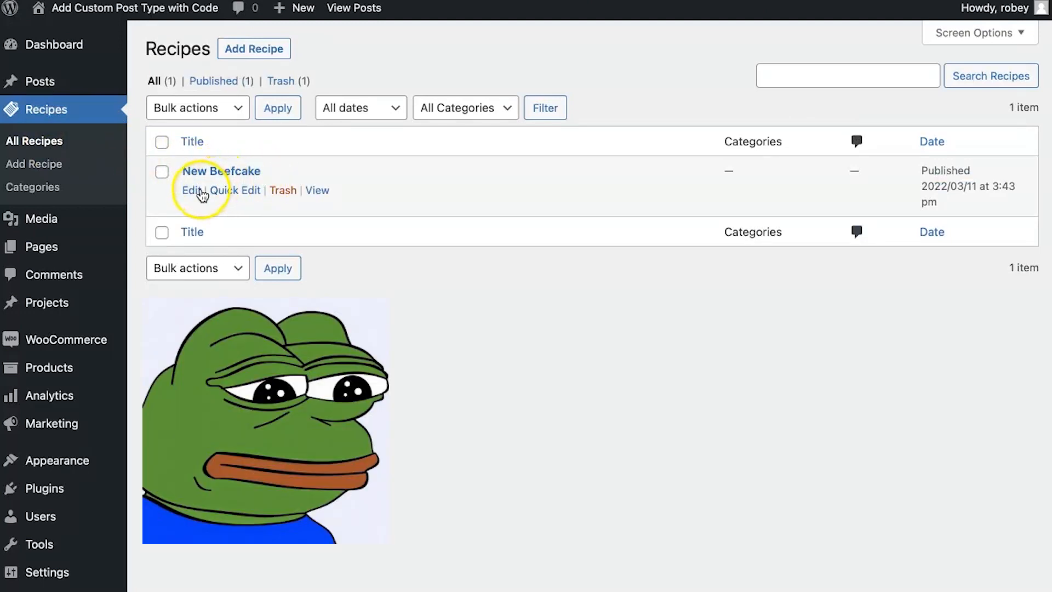
{"action": "left_click", "coordinate": [256, 49]}
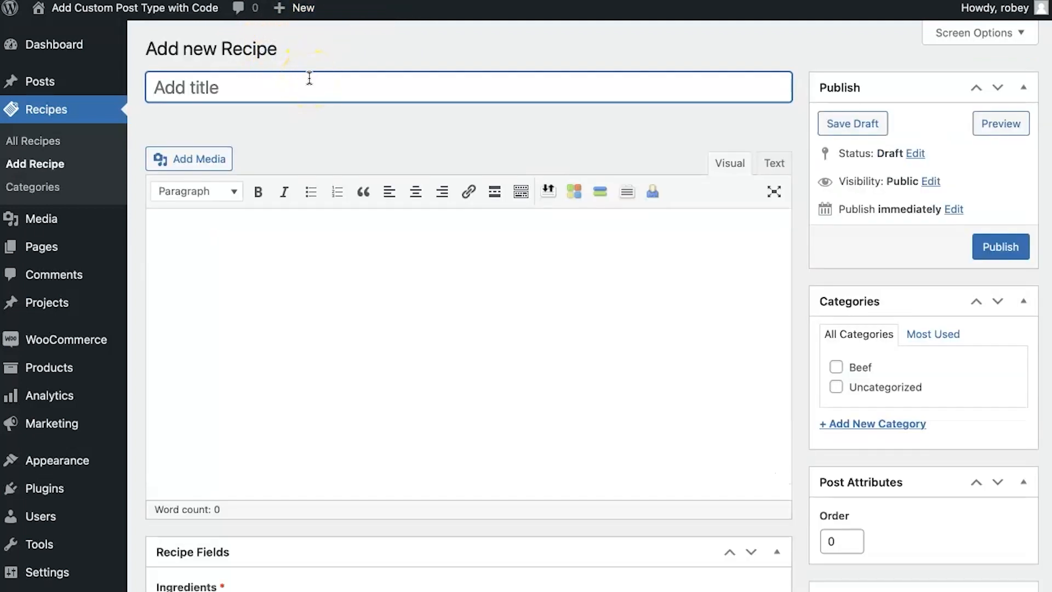
{"action": "type", "text": "Chicken Cake"}
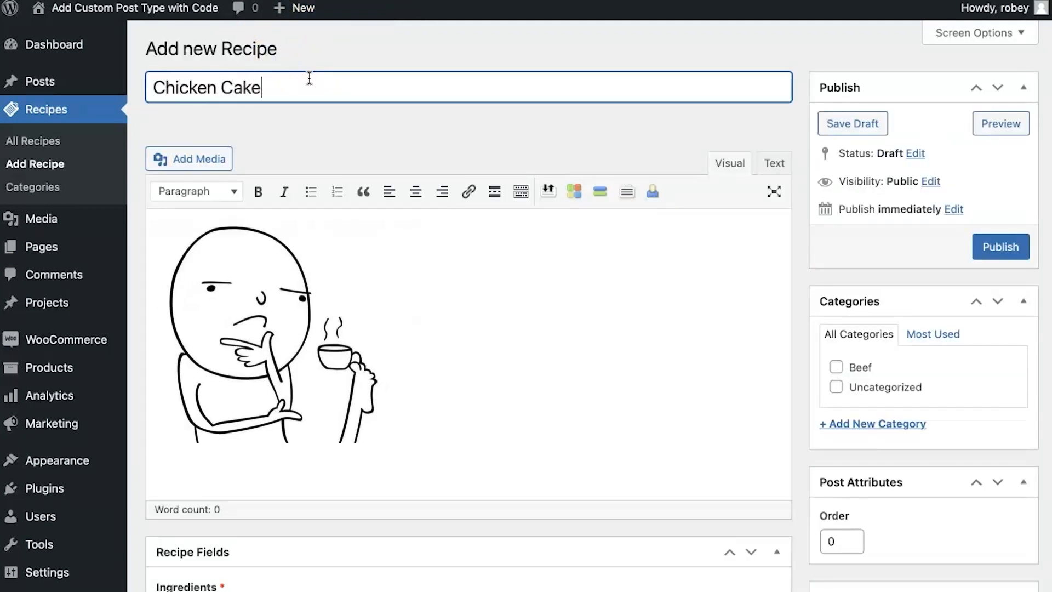
{"action": "left_click", "coordinate": [236, 353]}
{"action": "type", "text": "Lorem ipsum dolor sit amet, consectetur adipiscing elit. Etiam in nisl dui. Curabitur imperdiet faucibus erat at venenatis. Suspendisse maximus ultrices porttitor. Etiam vestibulum tristique iaculis. Praesent eget mauris ut est bibendum aliquam eget sit amet sem. Aenean vel egestas lectus. Cras feugiat lacus in aliquet tristique."}
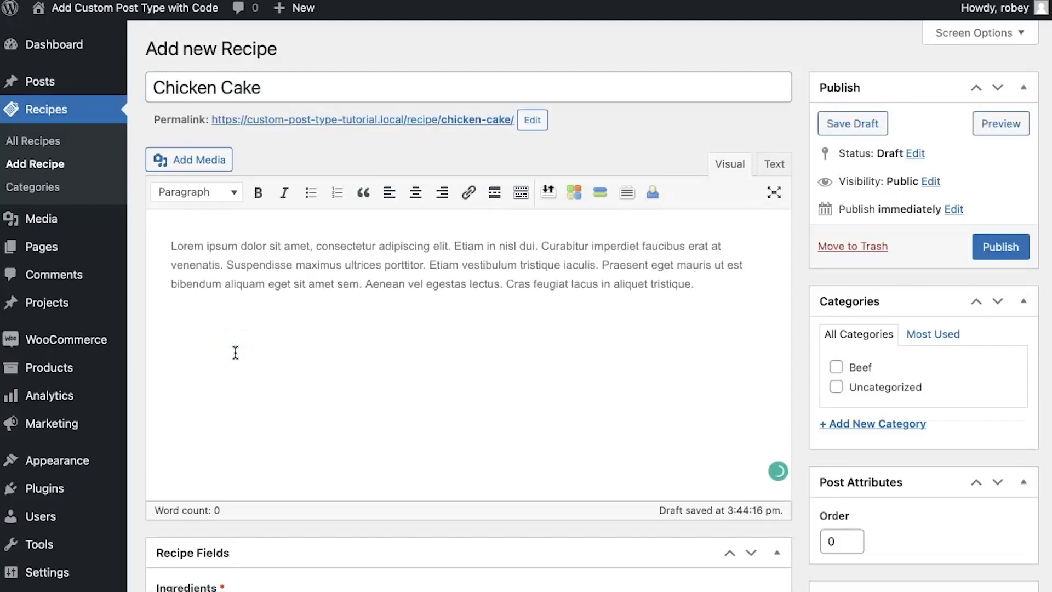
Create a new top-level category "Chicken" for the recipe and clear the Beef category
{"action": "scroll", "coordinate": [413, 310], "scroll_direction": "down", "scroll_amount": 3}
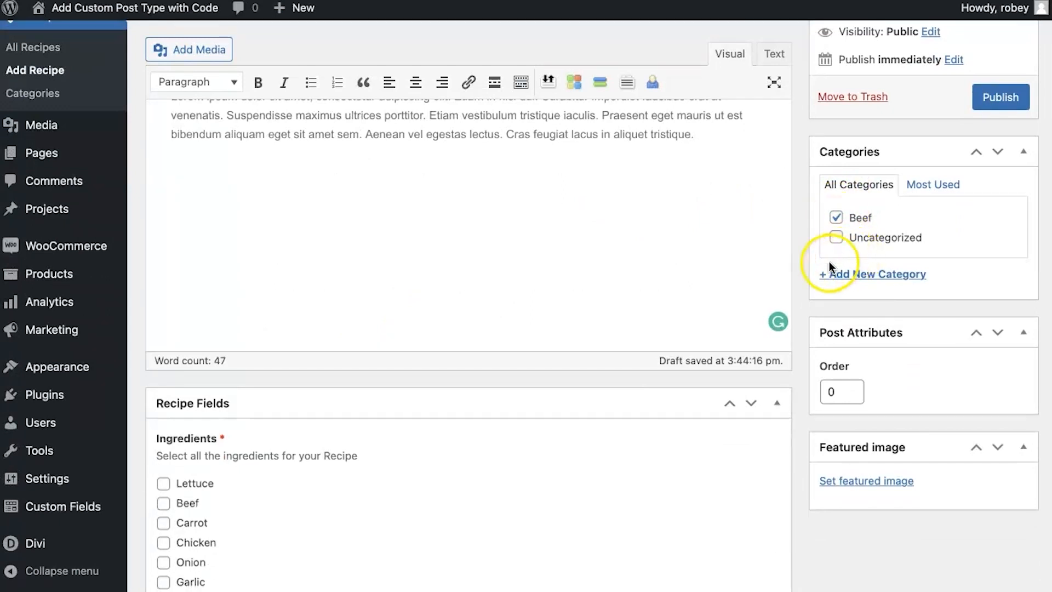
{"action": "left_click", "coordinate": [853, 274]}
{"action": "left_click", "coordinate": [836, 217]}
{"action": "left_click", "coordinate": [848, 310]}
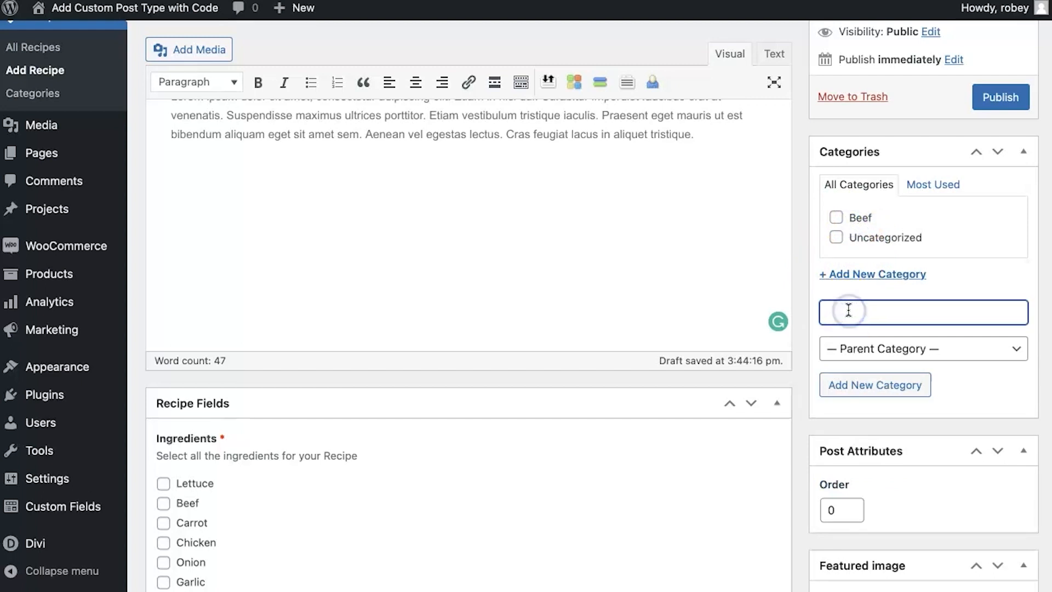
{"action": "type", "text": "Chicken"}
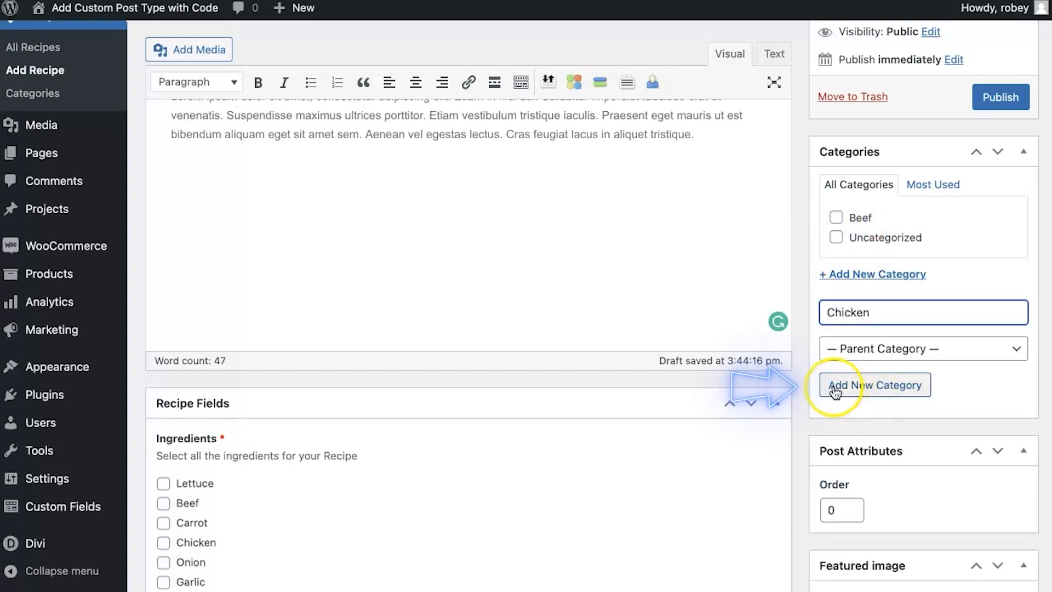
{"action": "left_click", "coordinate": [854, 380]}
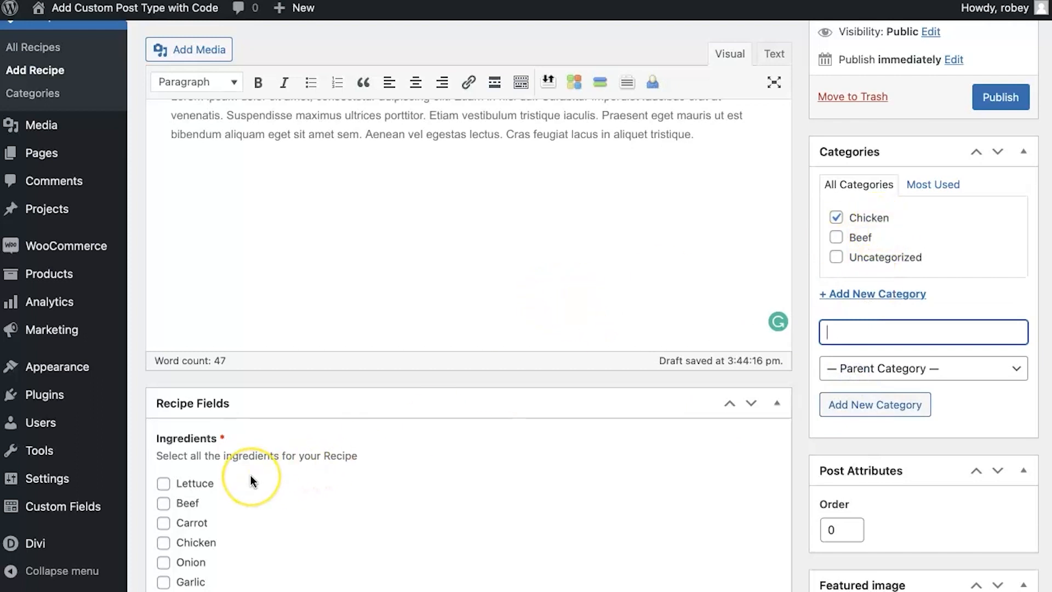
Select Lettuce, Carrot, Chicken, Onion, Pepper and Olive Oil as the ingredients and set the cooking time to 45 minutes
{"action": "scroll", "coordinate": [250, 481], "scroll_direction": "down", "scroll_amount": 3}
{"action": "left_click", "coordinate": [208, 462]}
{"action": "left_click", "coordinate": [192, 406]}
{"action": "left_click", "coordinate": [190, 442]}
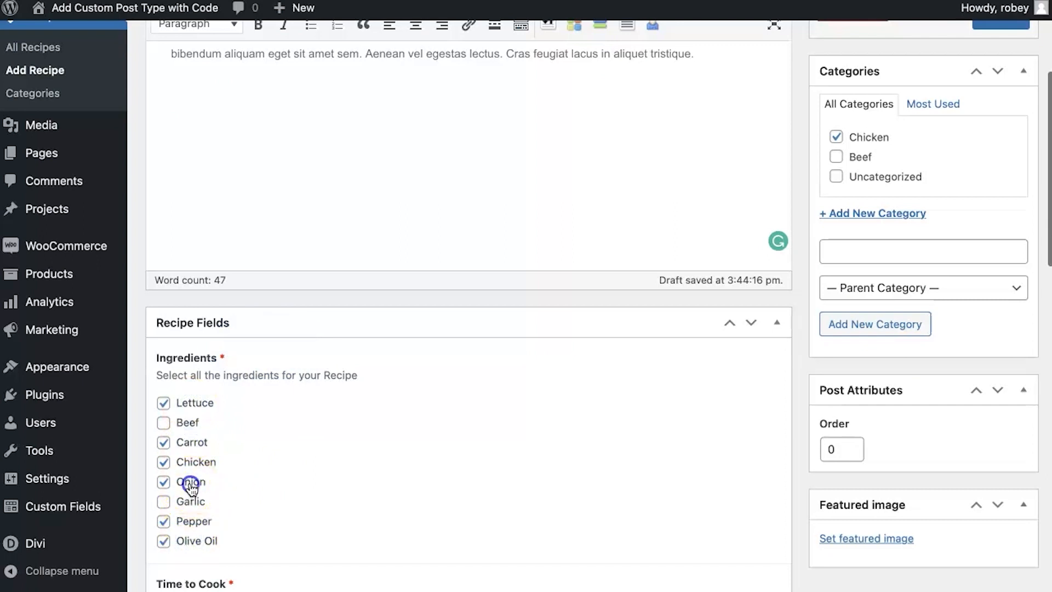
{"action": "scroll", "coordinate": [251, 488], "scroll_direction": "down", "scroll_amount": 10}
{"action": "left_click_drag", "start_coordinate": [167, 372], "coordinate": [179, 373]}
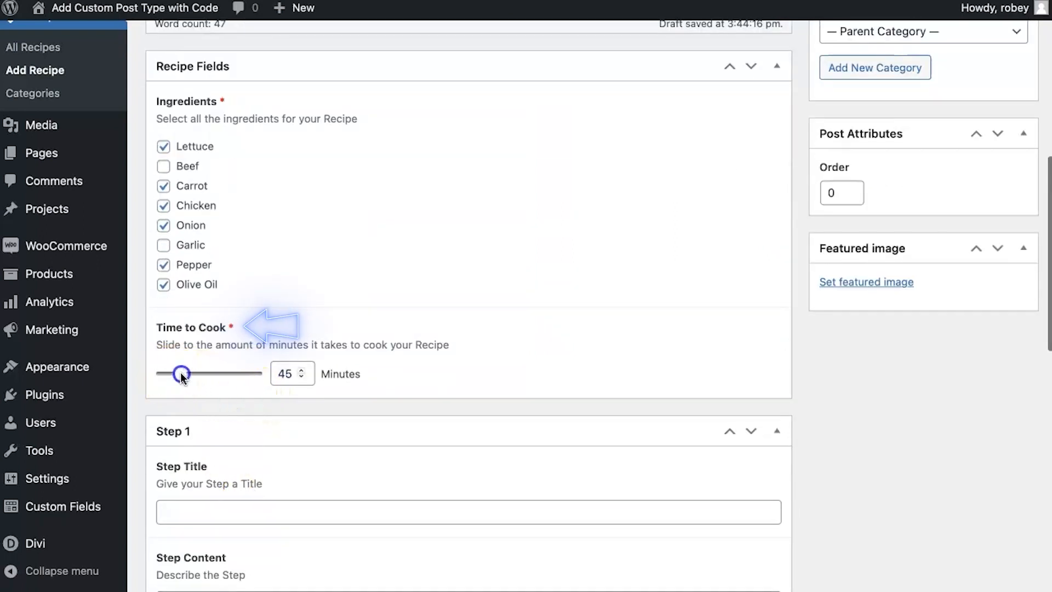
{"action": "scroll", "coordinate": [394, 447], "scroll_direction": "down", "scroll_amount": 7}
{"action": "scroll", "coordinate": [393, 445], "scroll_direction": "down", "scroll_amount": 2}
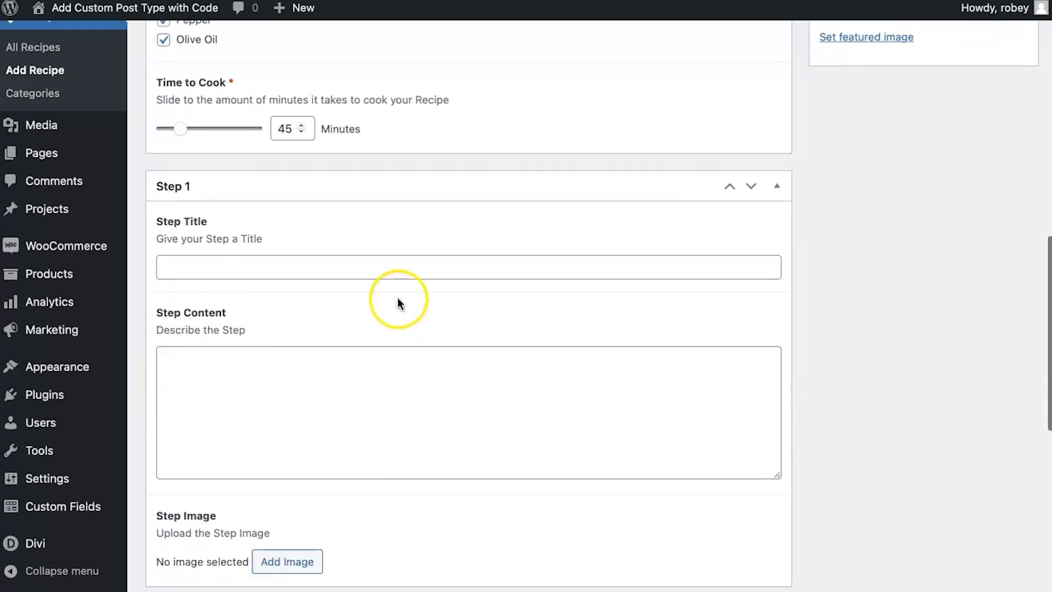
Fill in the Step 1 group with the title "Step 1", the Lorem Ipsum text as content, and the meal-prep containers photo as image
{"action": "left_click", "coordinate": [404, 266]}
{"action": "type", "text": "Step 1"}
{"action": "left_click", "coordinate": [407, 401]}
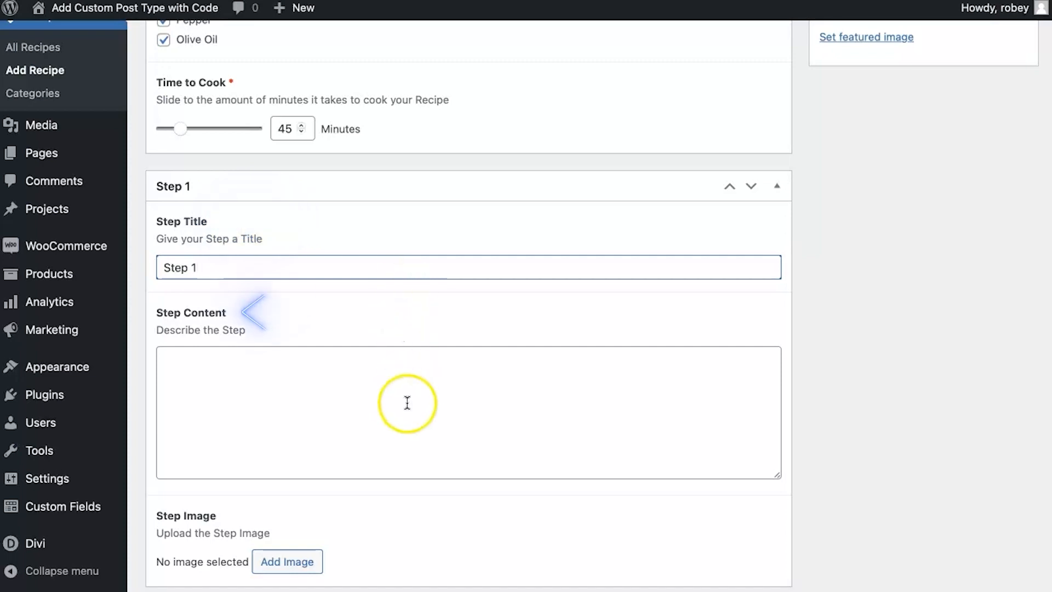
{"action": "type", "text": "Lorem ipsum dolor sit amet, consectetur adipiscing elit. Etiam in nisl dui. Curabitur imperdiet faucibus erat at venenatis. Suspendisse maximus ultrices porttitor. Etiam vestibulum tristique iaculis. Praesent eget mauris ut est bibendum aliquam eget sit amet sem. Aenean vel egestas lectus. Cras feugiat lacus in aliquet tristique."}
{"action": "left_click", "coordinate": [287, 561]}
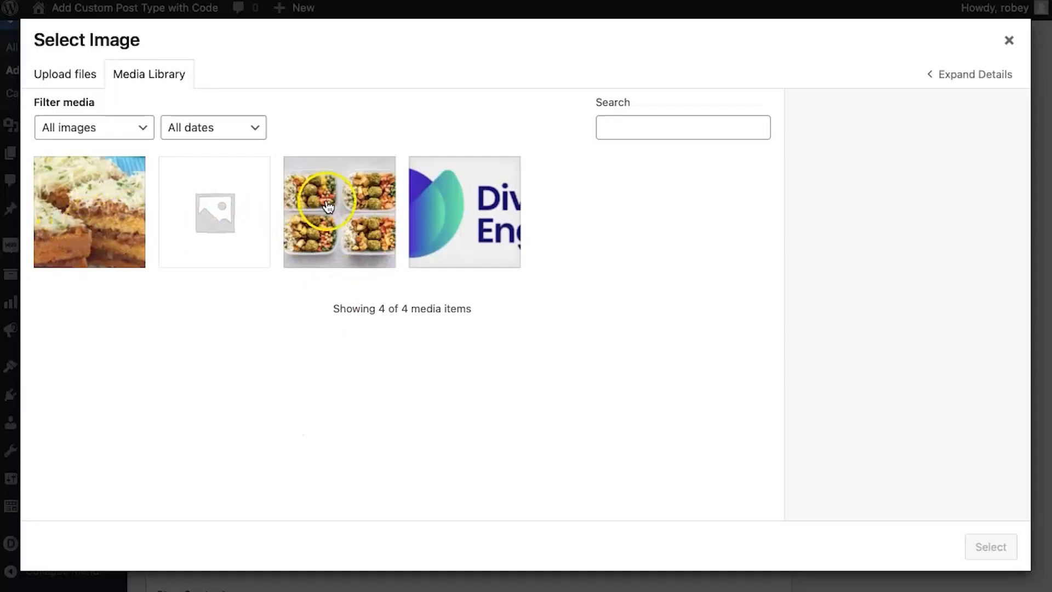
{"action": "left_click", "coordinate": [341, 198]}
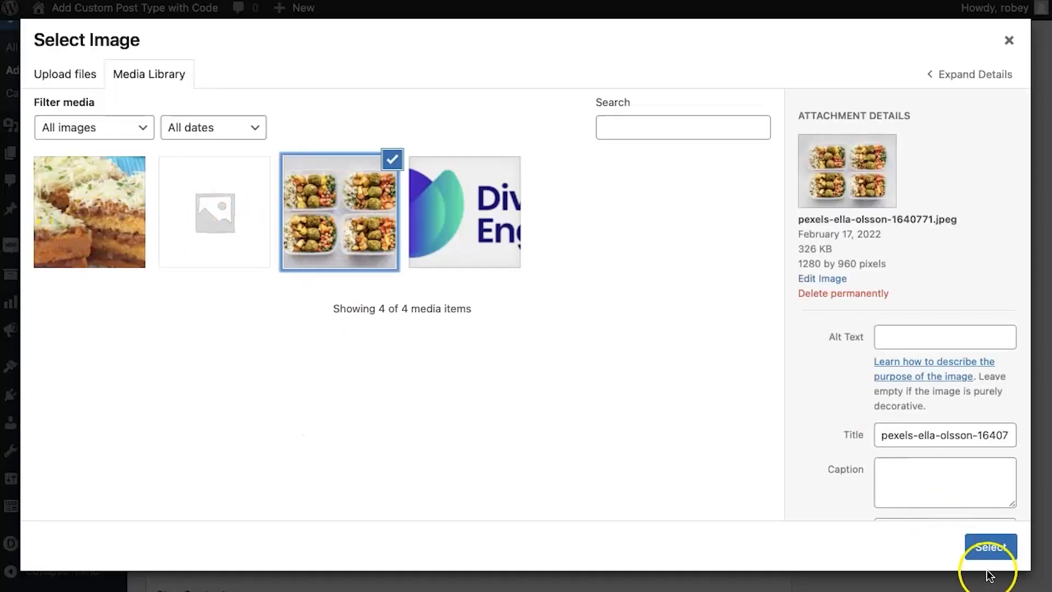
{"action": "left_click", "coordinate": [991, 547]}
Set the cheese-topped dish photo from the media library as the recipe's featured image
{"action": "scroll", "coordinate": [590, 253], "scroll_direction": "up", "scroll_amount": 10}
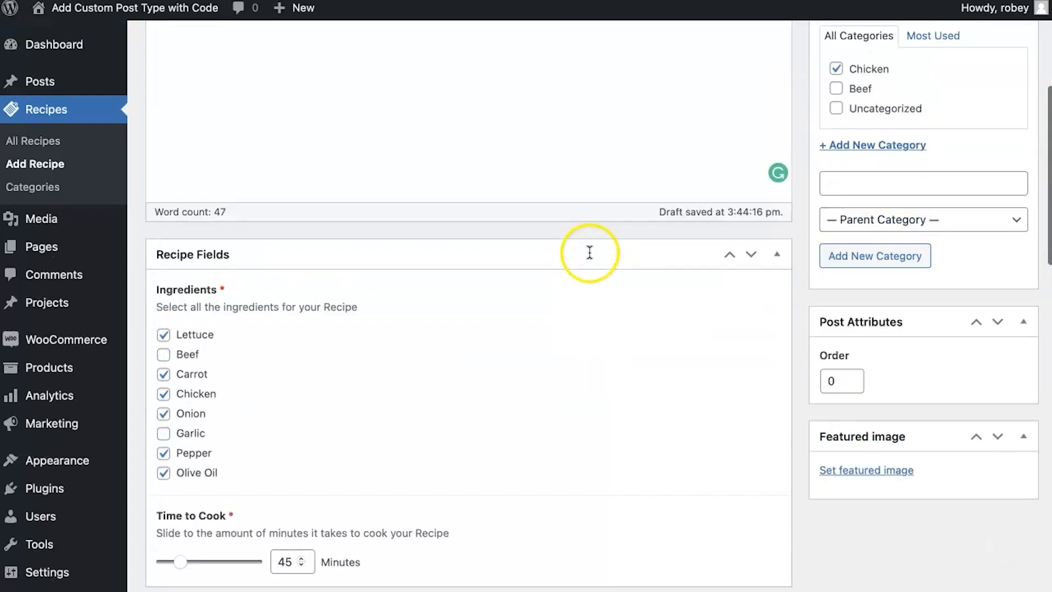
{"action": "left_click", "coordinate": [888, 550]}
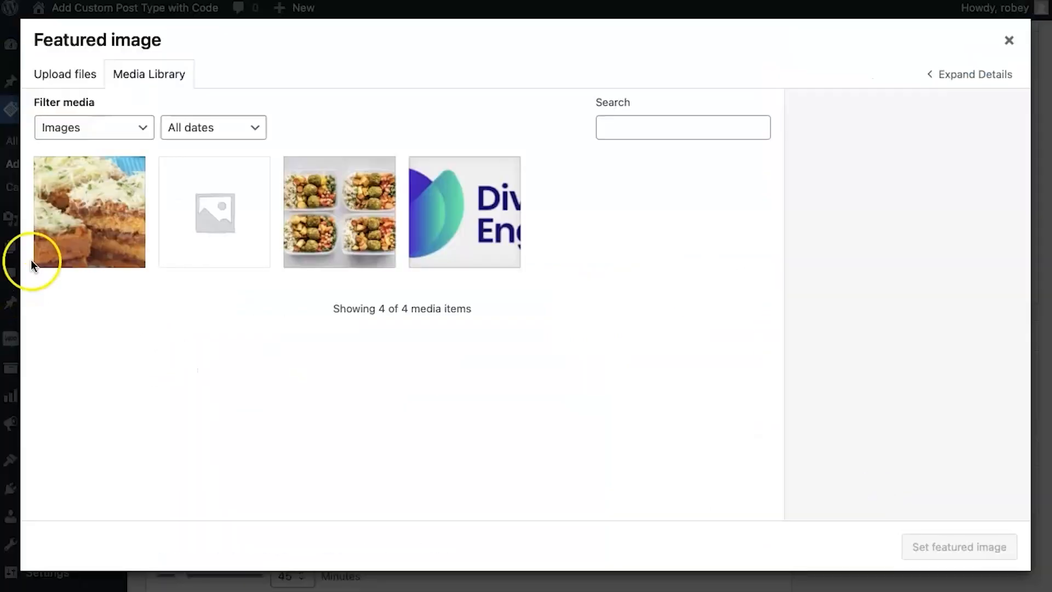
{"action": "left_click", "coordinate": [84, 233]}
{"action": "left_click", "coordinate": [918, 547]}
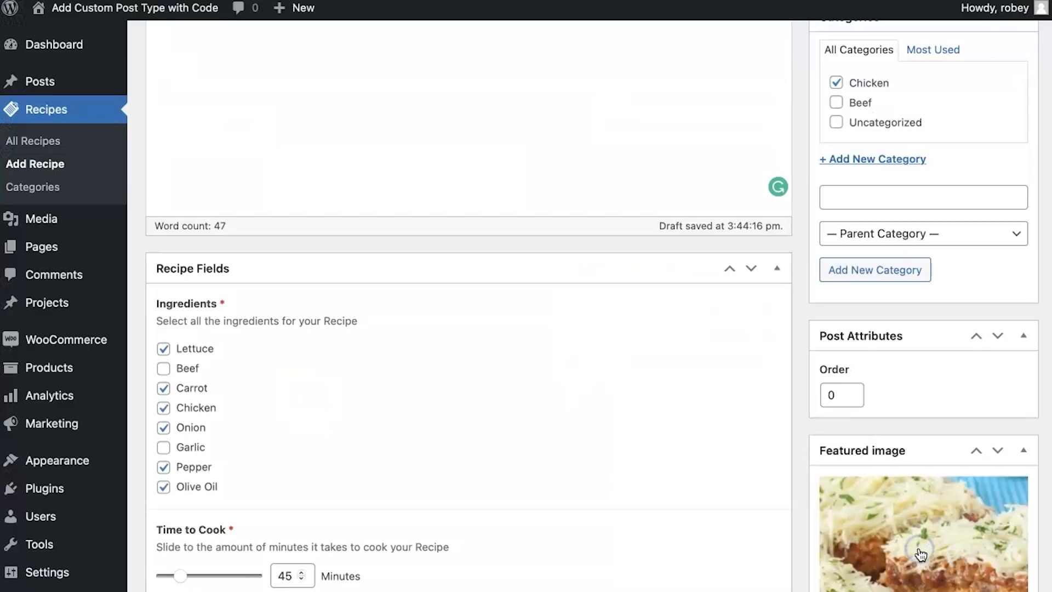
Publish the Chicken Cake recipe, leaving the Step 2 fields empty
{"action": "scroll", "coordinate": [570, 500], "scroll_direction": "down", "scroll_amount": 15}
{"action": "scroll", "coordinate": [570, 501], "scroll_direction": "down", "scroll_amount": 2}
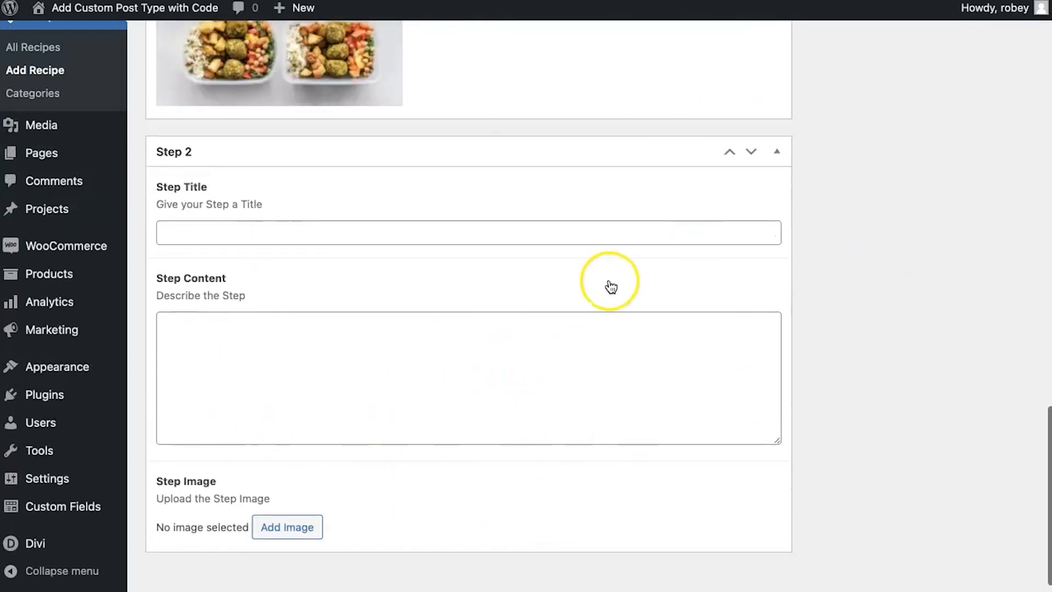
{"action": "scroll", "coordinate": [611, 288], "scroll_direction": "up", "scroll_amount": 20}
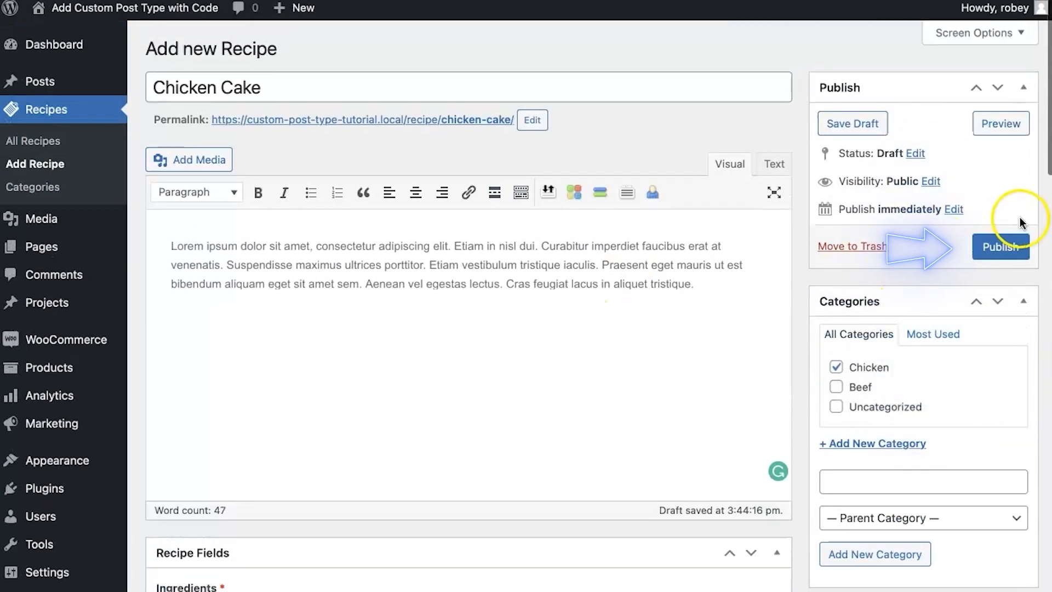
{"action": "left_click", "coordinate": [1007, 247]}
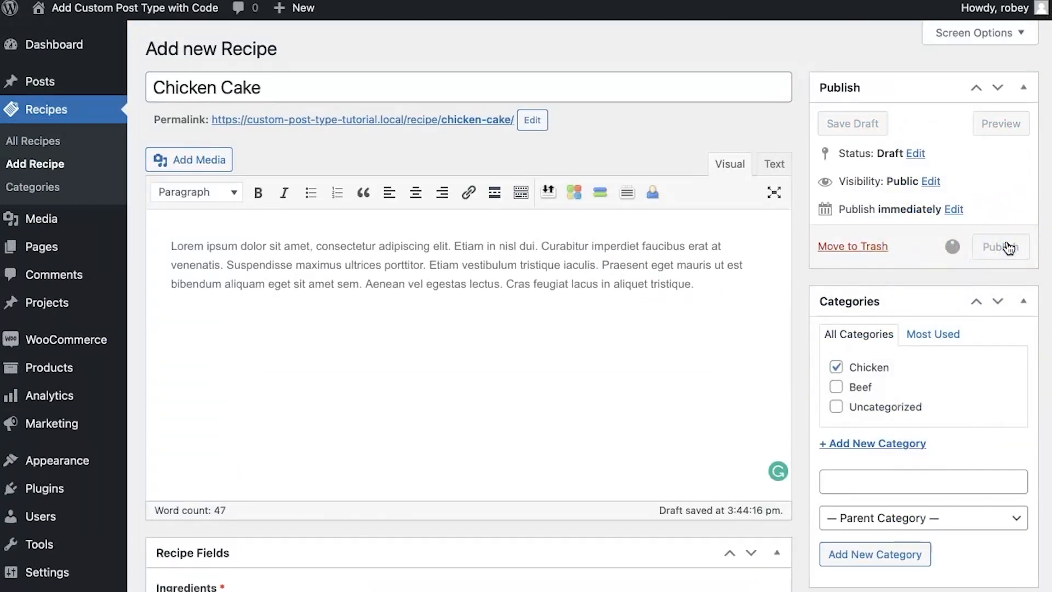
Open the New Beefcake recipe for editing from the recipe list, assign it to the Beef category and update it
{"action": "left_click", "coordinate": [17, 144]}
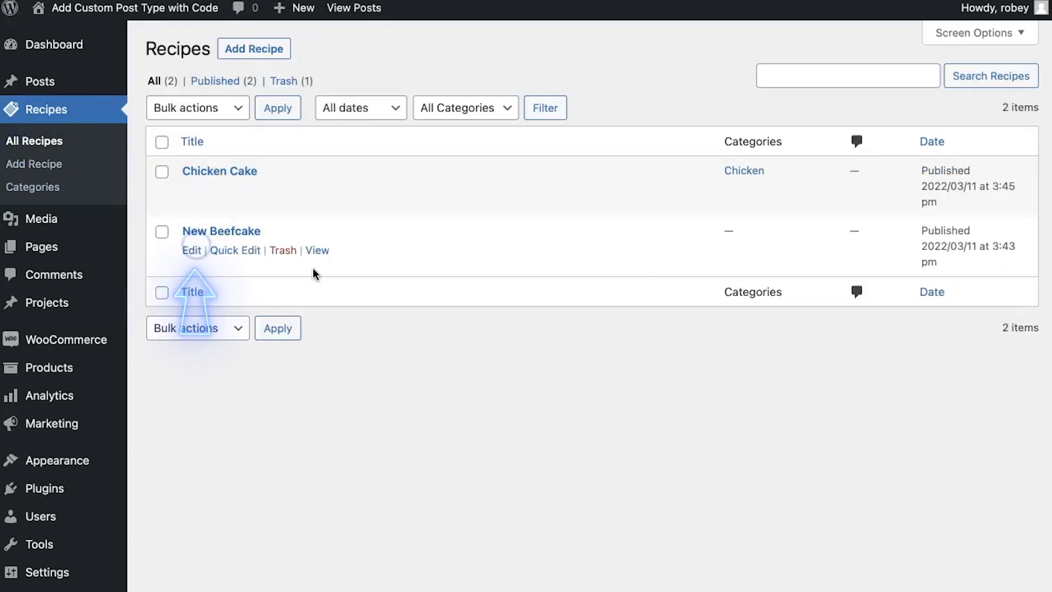
{"action": "scroll", "coordinate": [747, 391], "scroll_direction": "down", "scroll_amount": 1}
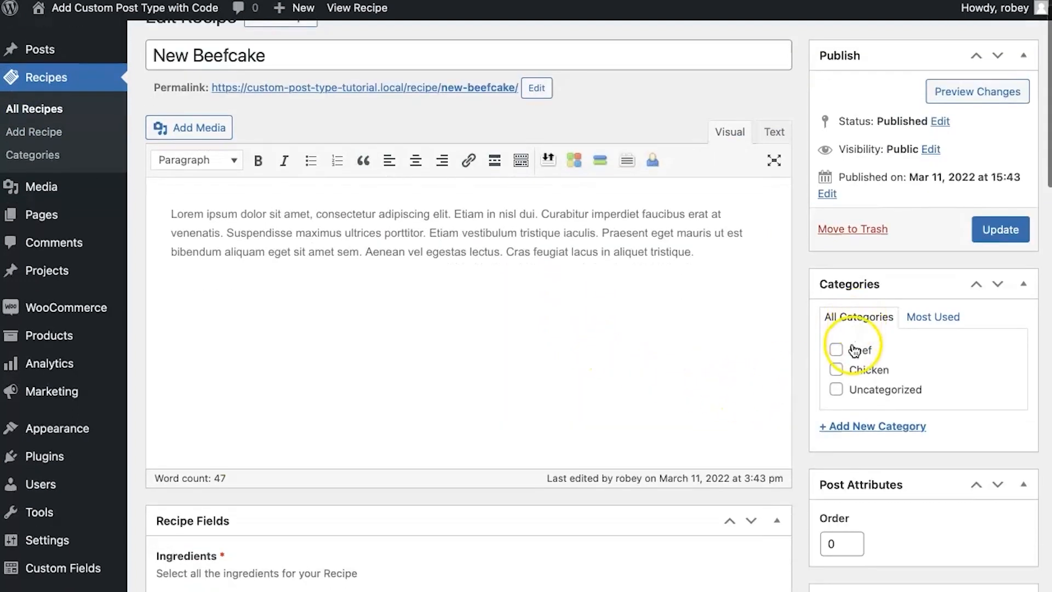
{"action": "left_click", "coordinate": [1000, 233]}
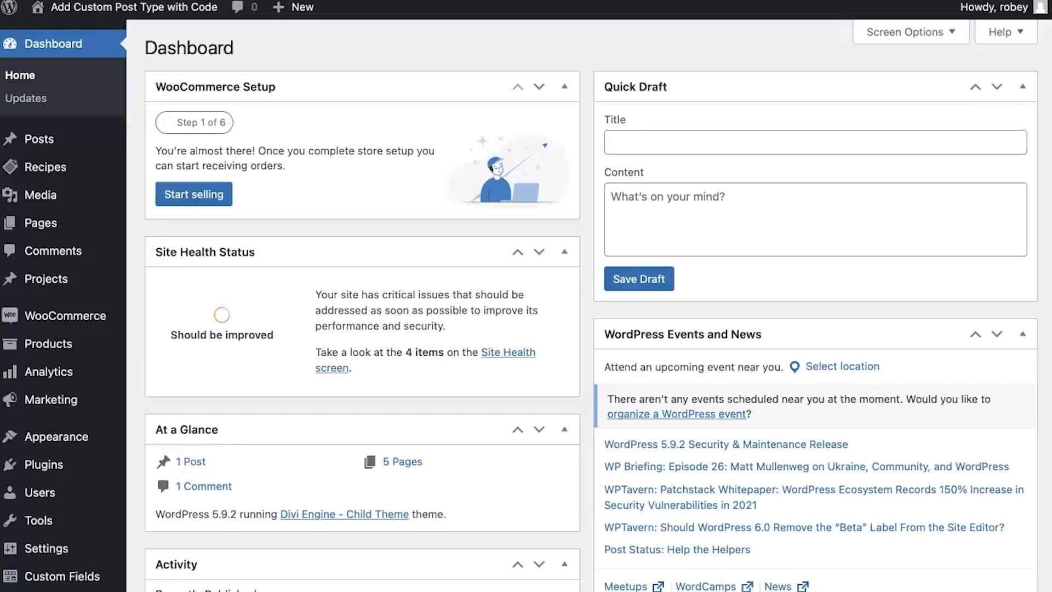
Create a new template in the Divi Theme Builder that is used on All Recipes
{"action": "mouse_move", "coordinate": [41, 195]}
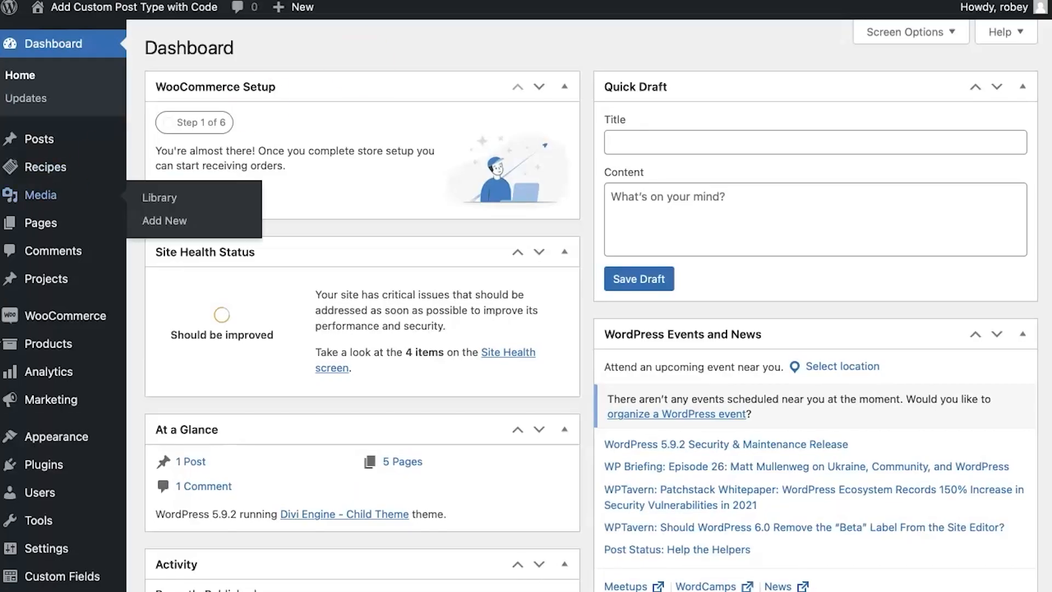
{"action": "scroll", "coordinate": [77, 482], "scroll_direction": "down", "scroll_amount": 5}
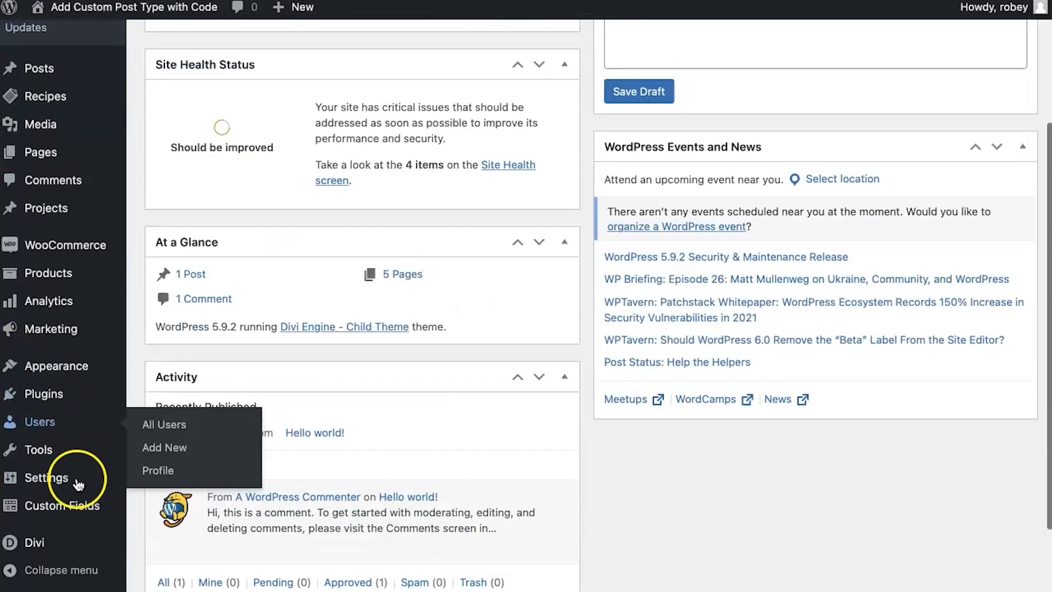
{"action": "mouse_move", "coordinate": [48, 543]}
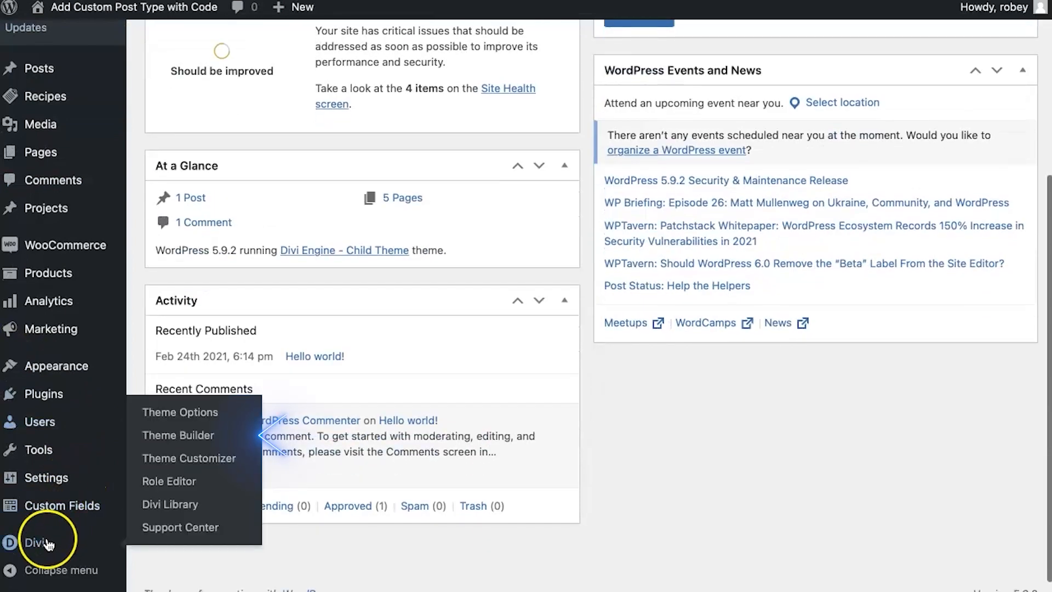
{"action": "left_click", "coordinate": [183, 440]}
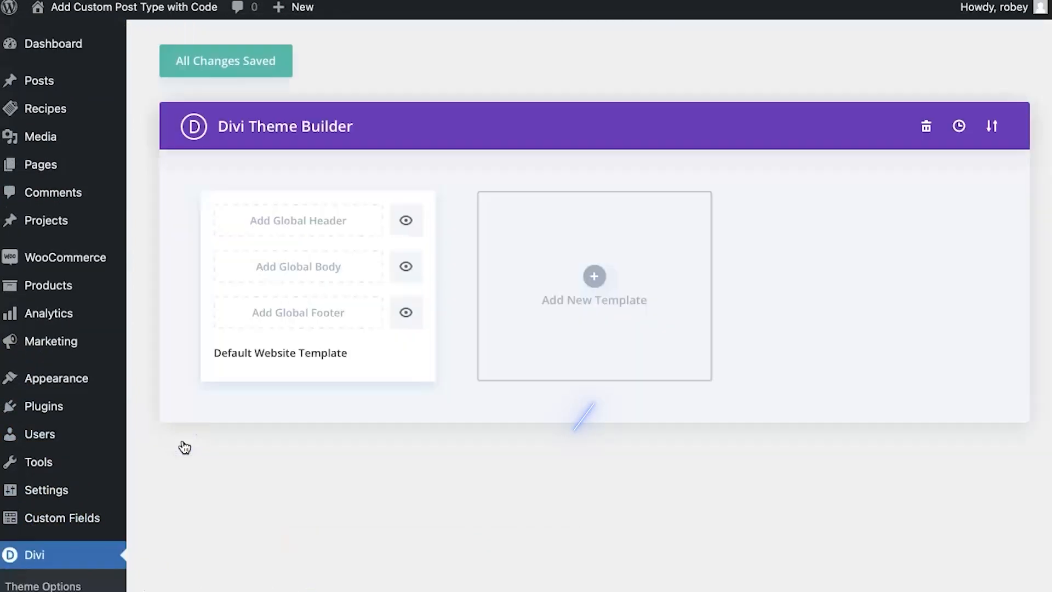
{"action": "left_click", "coordinate": [581, 261]}
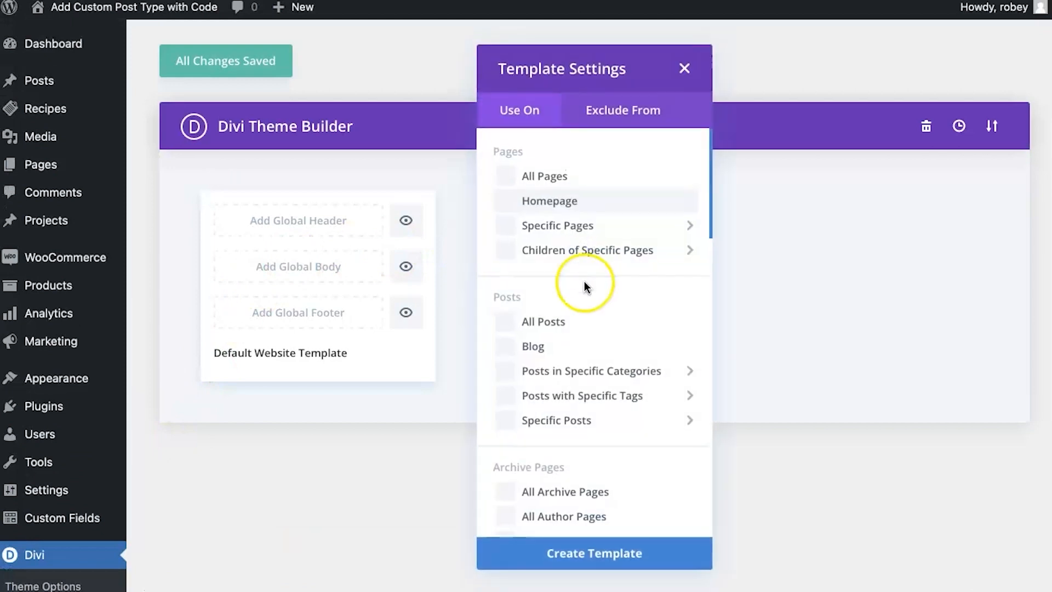
{"action": "scroll", "coordinate": [580, 359], "scroll_direction": "down", "scroll_amount": 6}
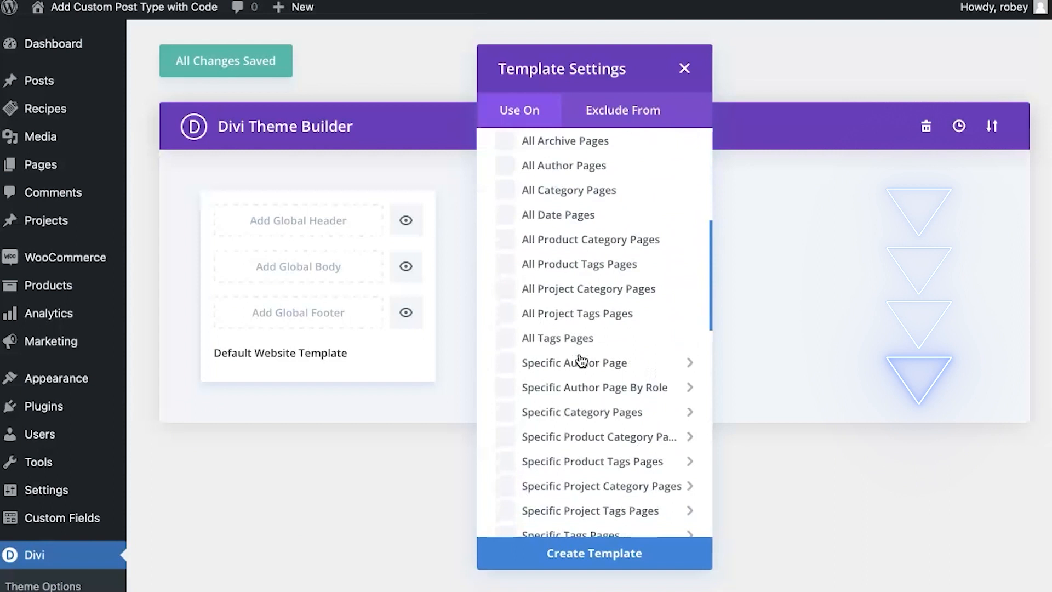
{"action": "scroll", "coordinate": [580, 360], "scroll_direction": "down", "scroll_amount": 10}
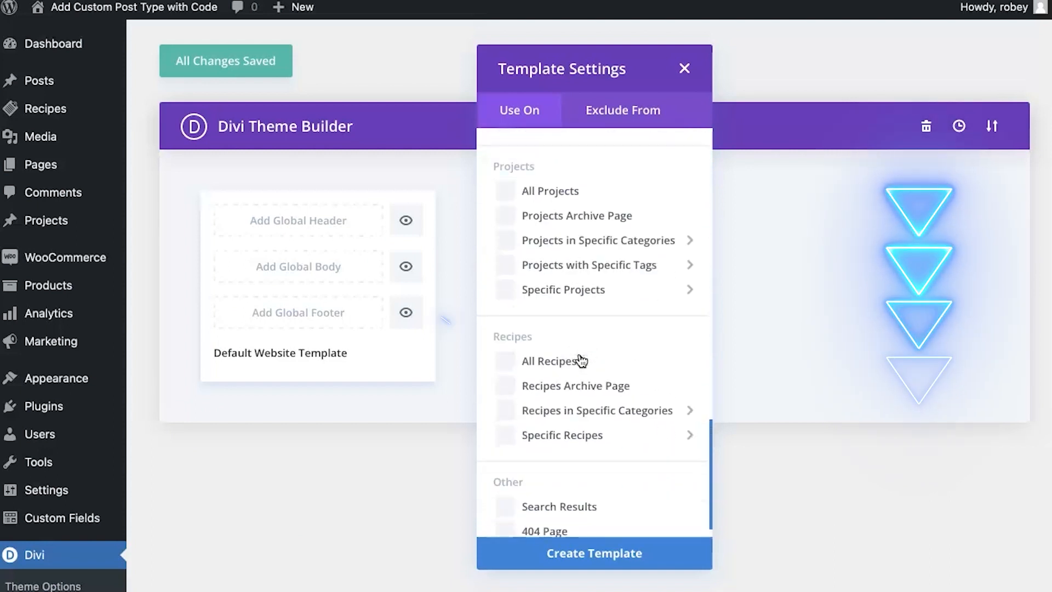
{"action": "scroll", "coordinate": [582, 361], "scroll_direction": "down", "scroll_amount": 1}
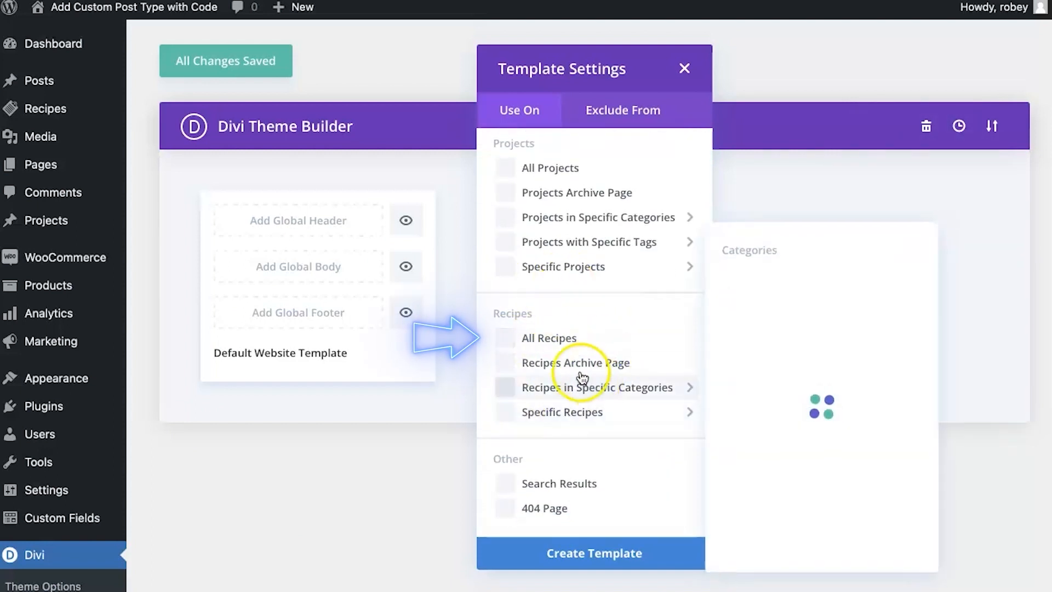
{"action": "left_click", "coordinate": [564, 338]}
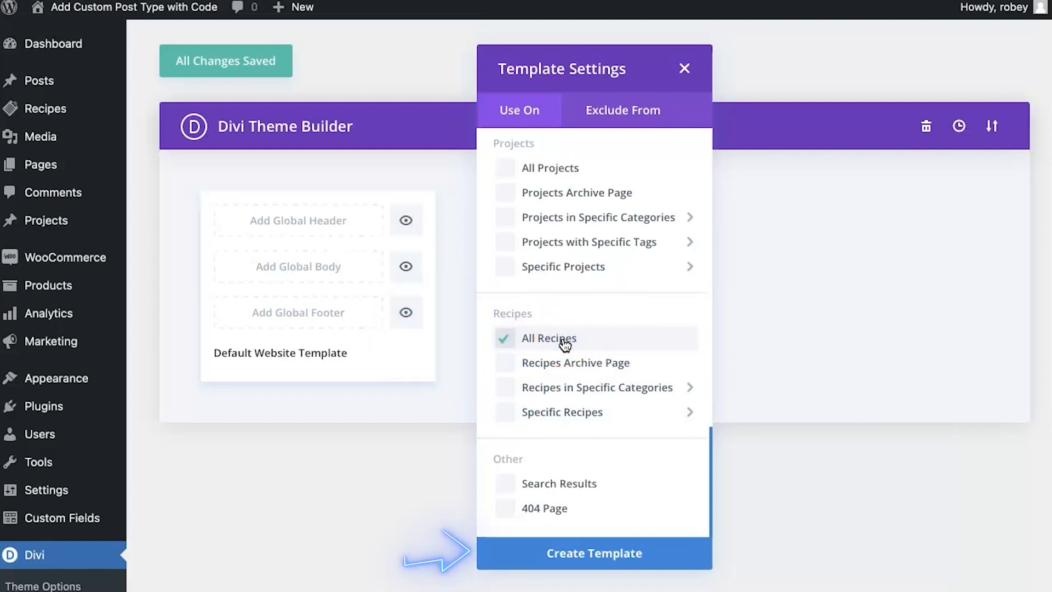
{"action": "left_click", "coordinate": [674, 550]}
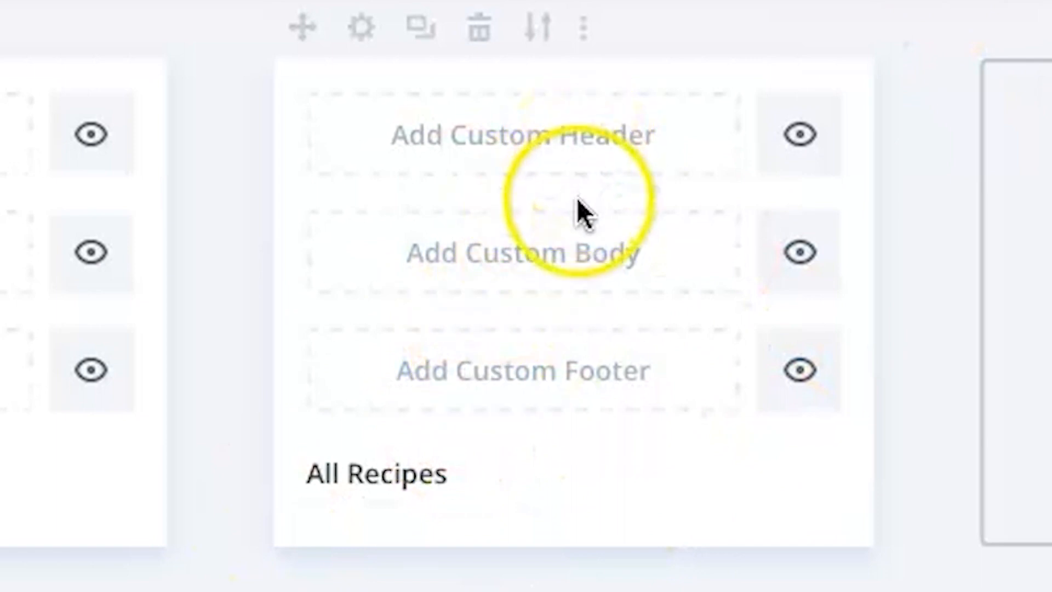
Start building a custom body for the All Recipes template and switch the layout to wireframe view
{"action": "left_click", "coordinate": [570, 254]}
{"action": "left_click", "coordinate": [545, 308]}
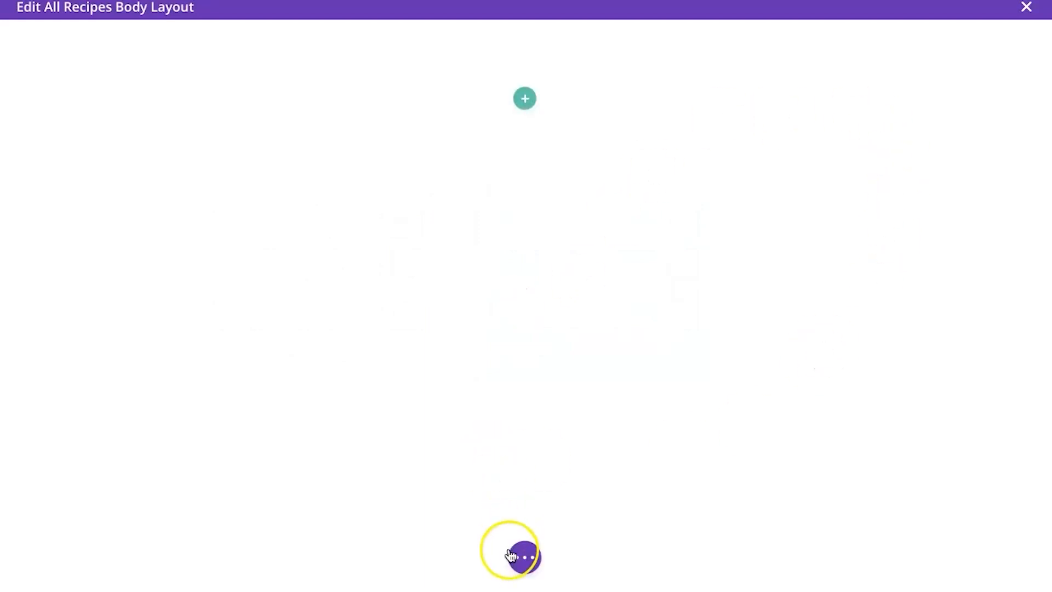
{"action": "left_click", "coordinate": [523, 557]}
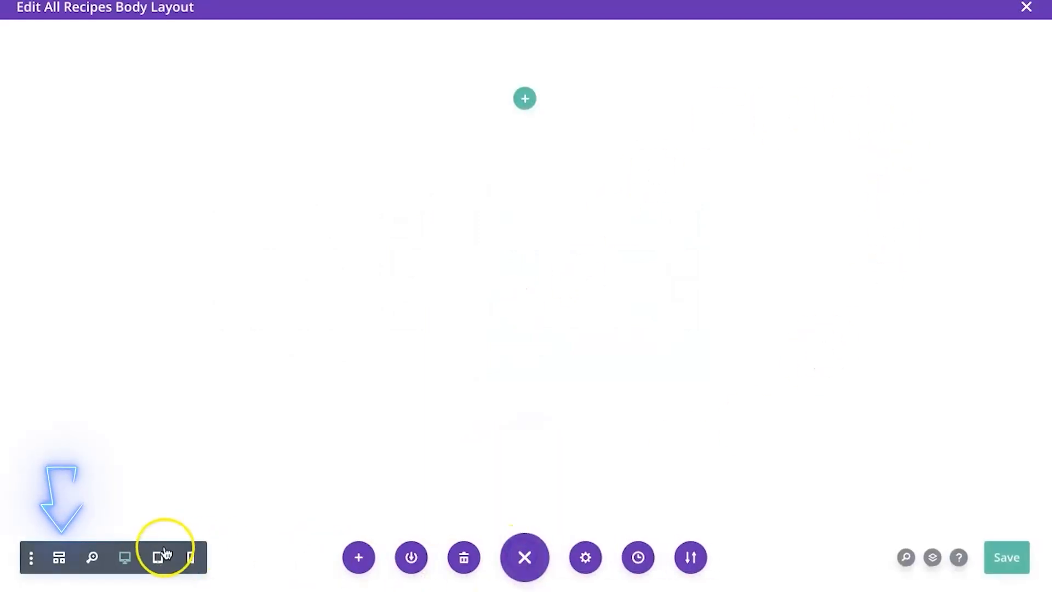
{"action": "left_click", "coordinate": [59, 557]}
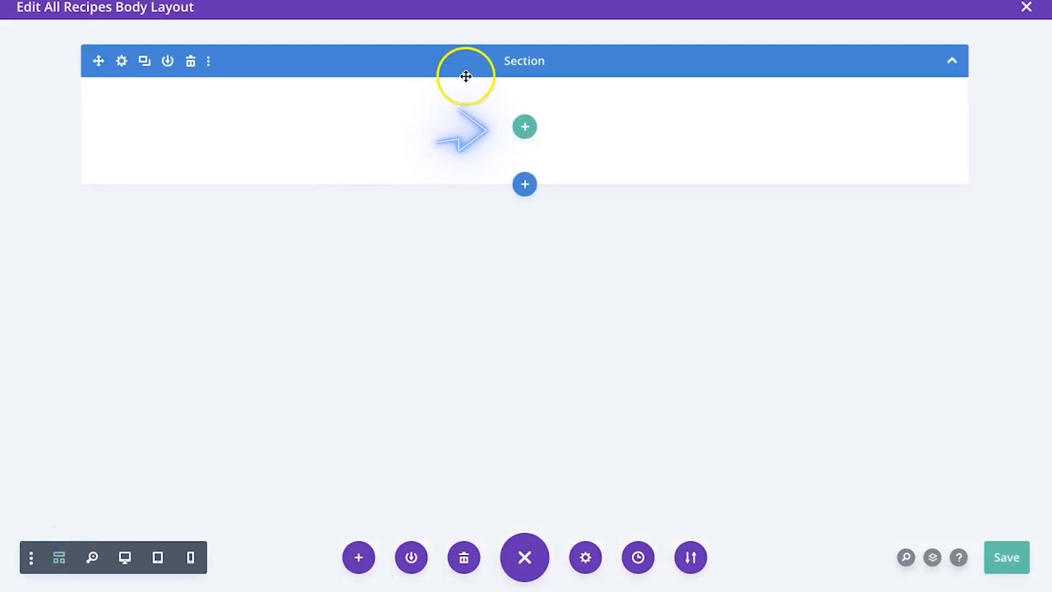
Insert a single-column row into the section and add a Post Title module to it
{"action": "left_click", "coordinate": [520, 137]}
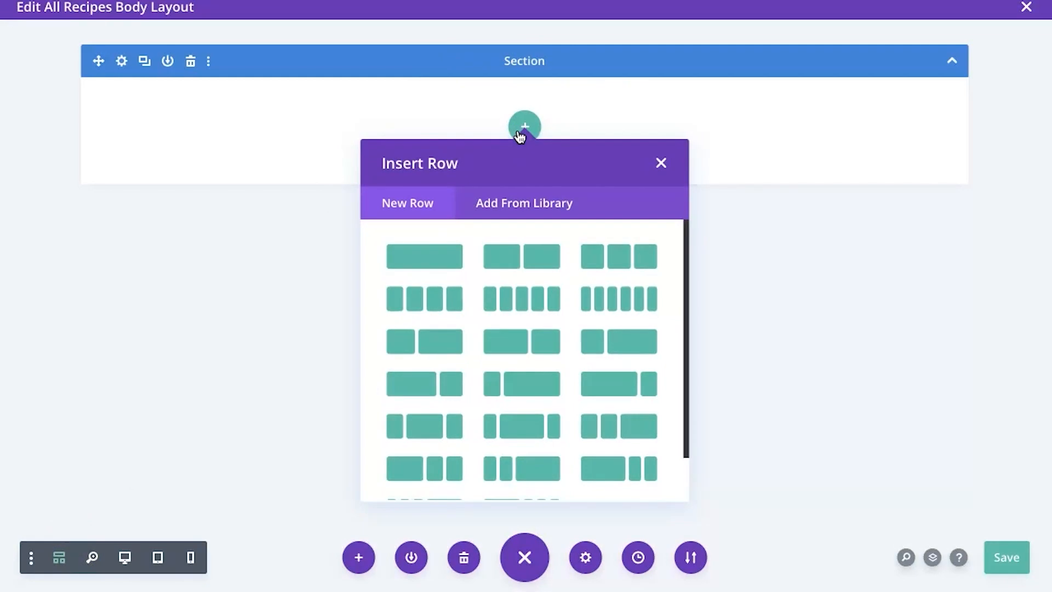
{"action": "left_click", "coordinate": [438, 268]}
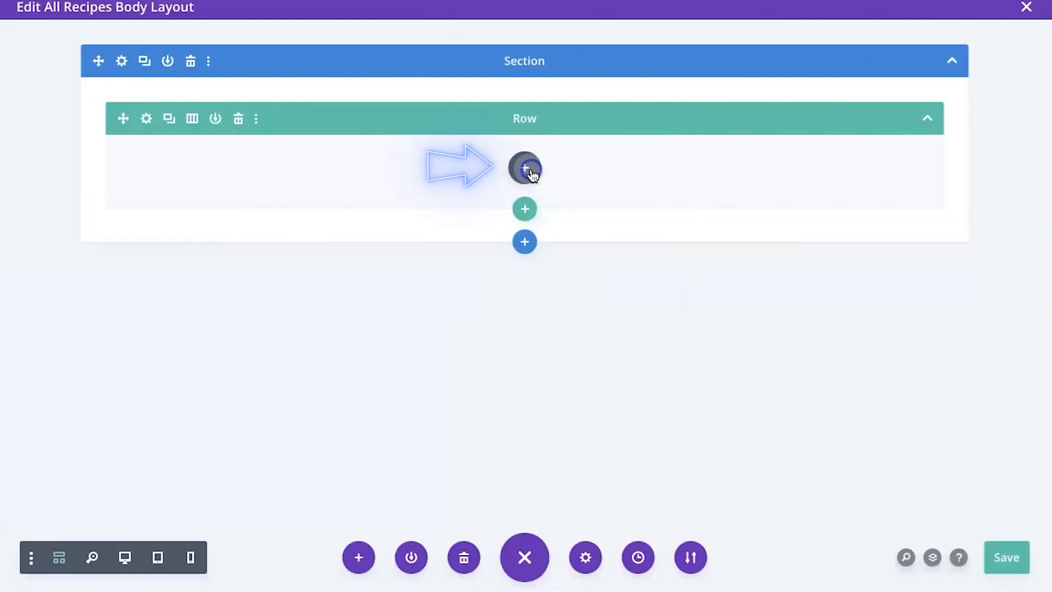
{"action": "left_click", "coordinate": [526, 168]}
{"action": "type", "text": "title"}
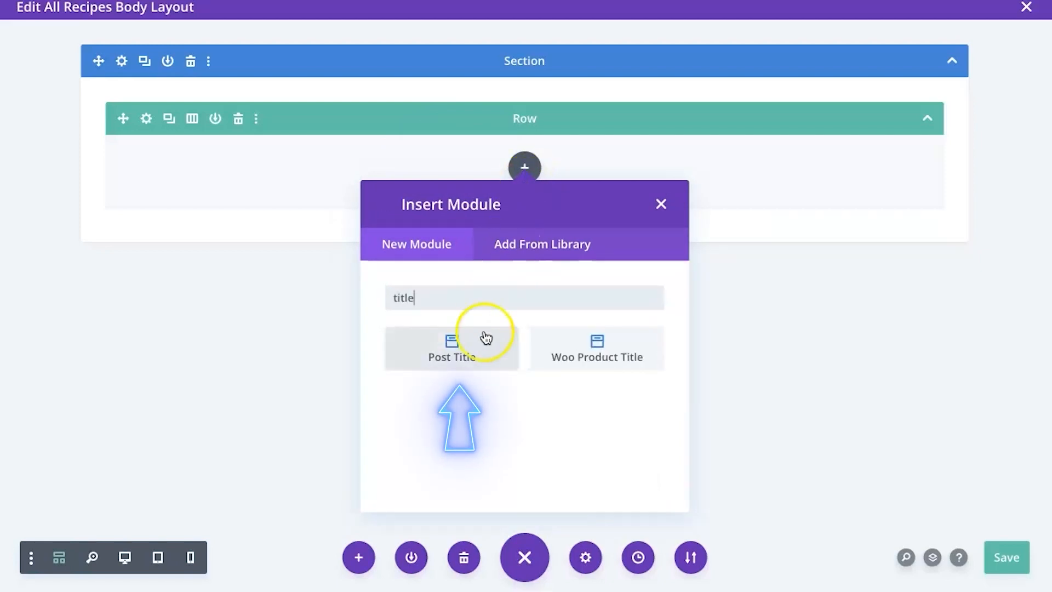
{"action": "left_click", "coordinate": [477, 355]}
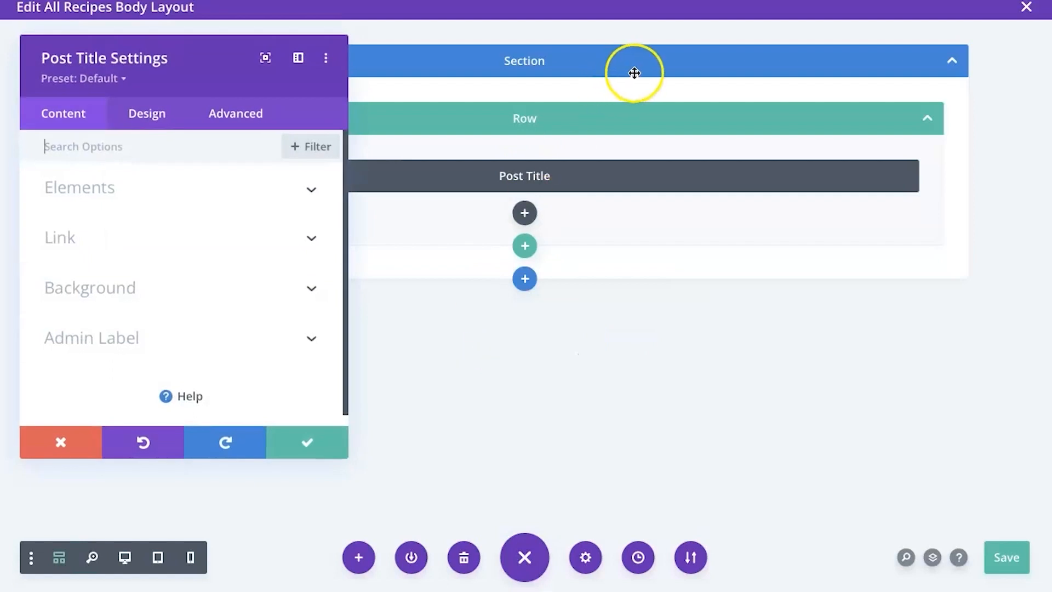
Switch the layout to desktop view and close the module settings to examine the Post Title module
{"action": "left_click", "coordinate": [125, 558]}
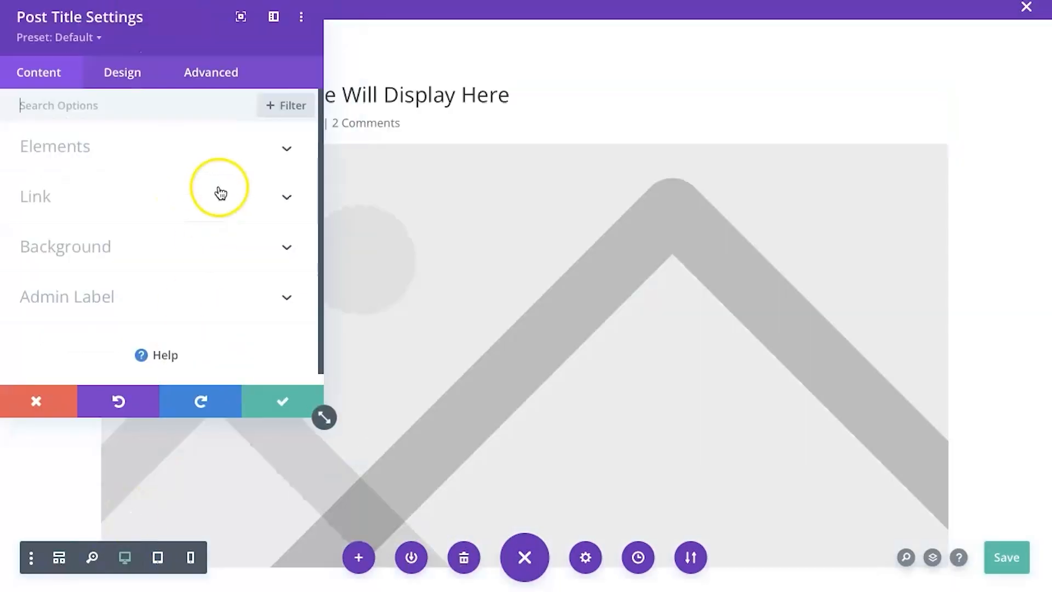
{"action": "key", "text": "Escape"}
{"action": "scroll", "coordinate": [466, 313], "scroll_direction": "down", "scroll_amount": 2}
{"action": "scroll", "coordinate": [466, 313], "scroll_direction": "up", "scroll_amount": 2}
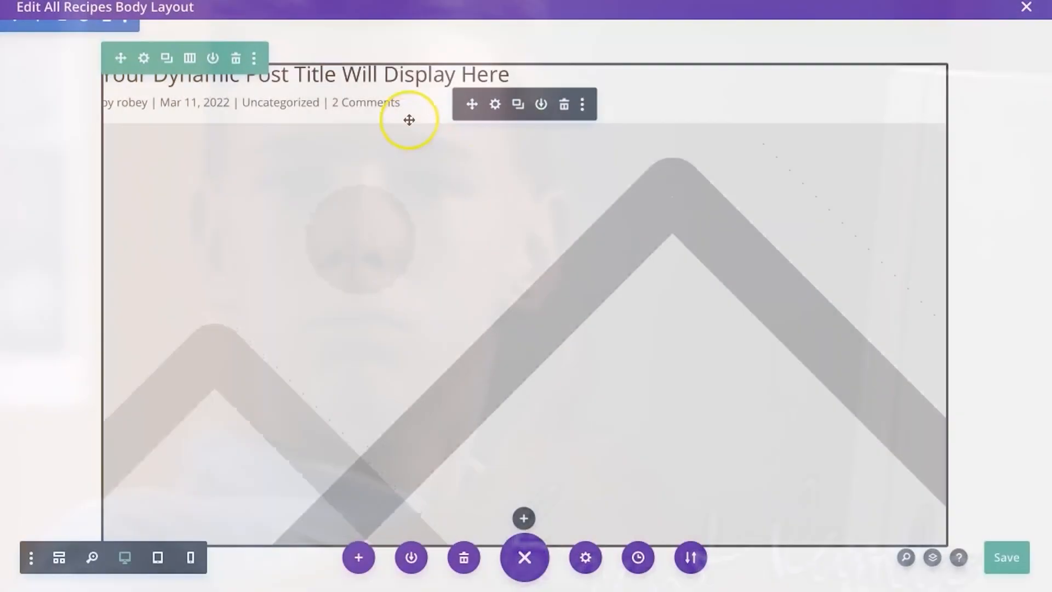
Review the design options of the Post Title module, keep its default settings and check the layout
{"action": "left_click", "coordinate": [495, 104]}
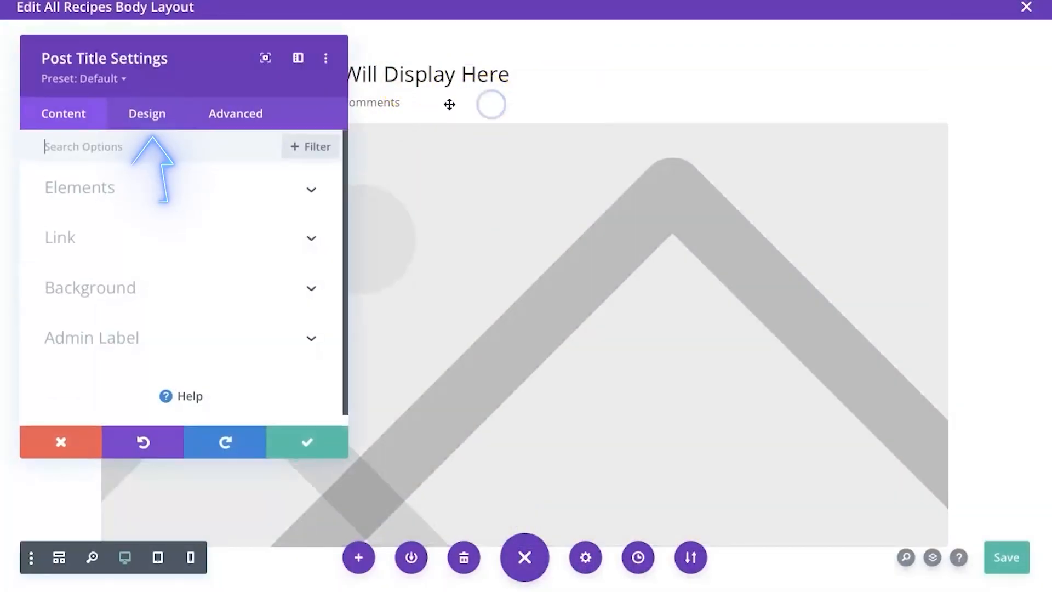
{"action": "left_click", "coordinate": [147, 116]}
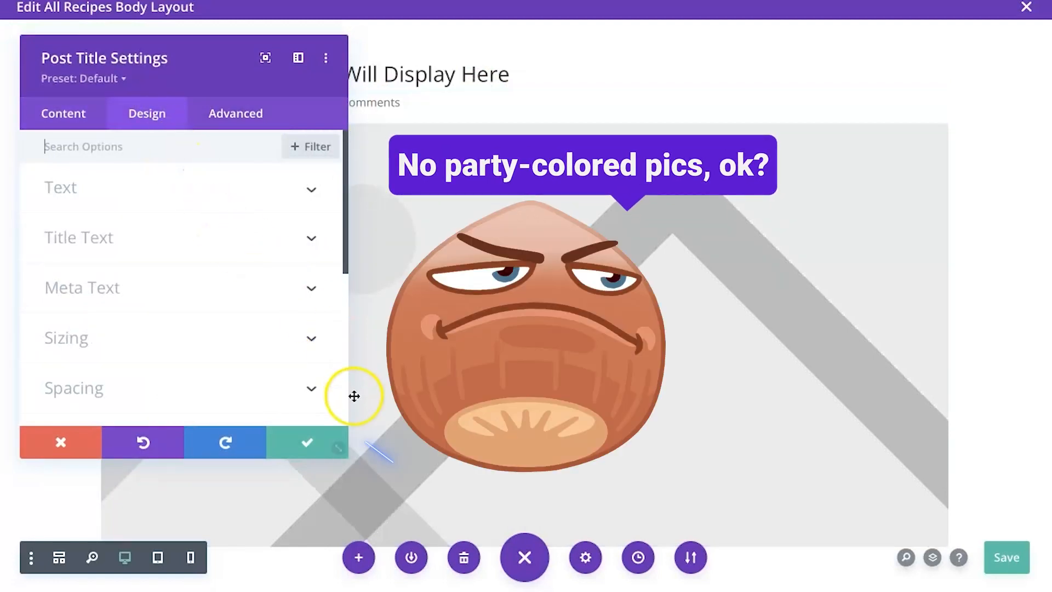
{"action": "left_click", "coordinate": [305, 442]}
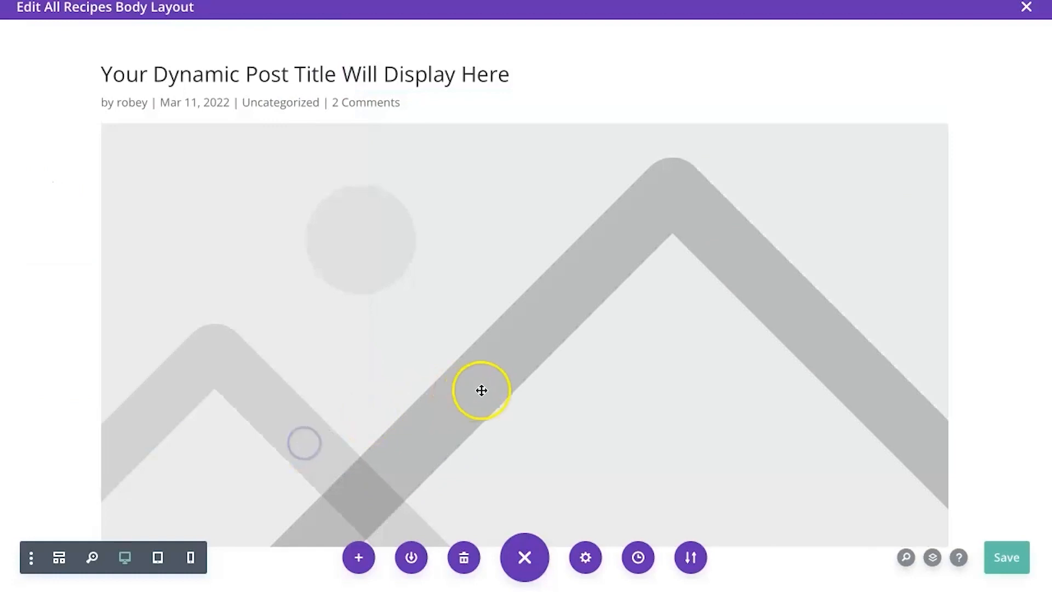
{"action": "scroll", "coordinate": [481, 390], "scroll_direction": "down", "scroll_amount": 2}
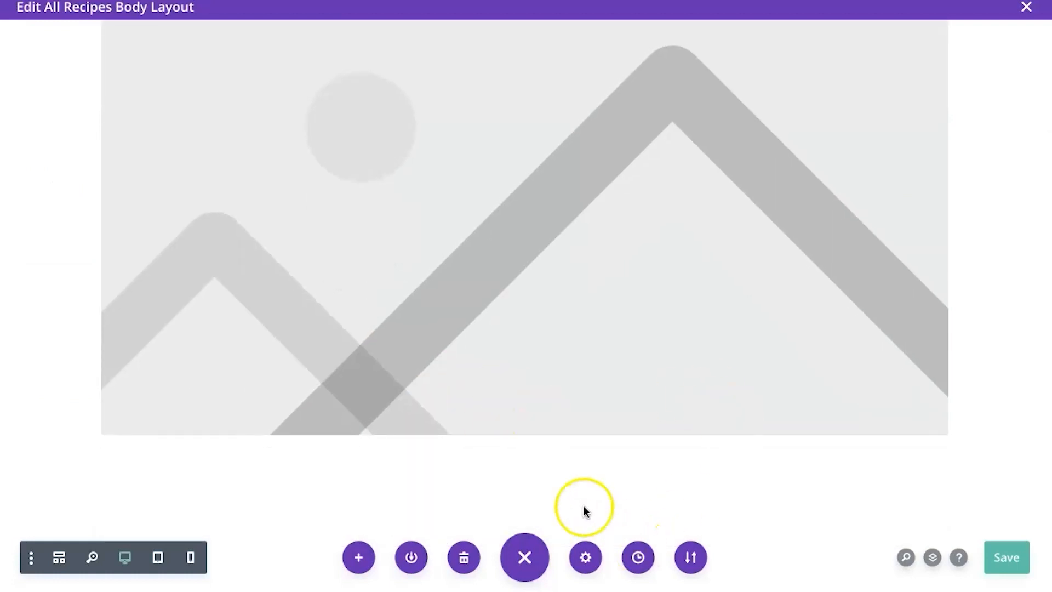
Add a Text module below the Post Title module and replace its placeholder body with the dynamic Post/Archive Title
{"action": "left_click", "coordinate": [528, 409]}
{"action": "type", "text": "text"}
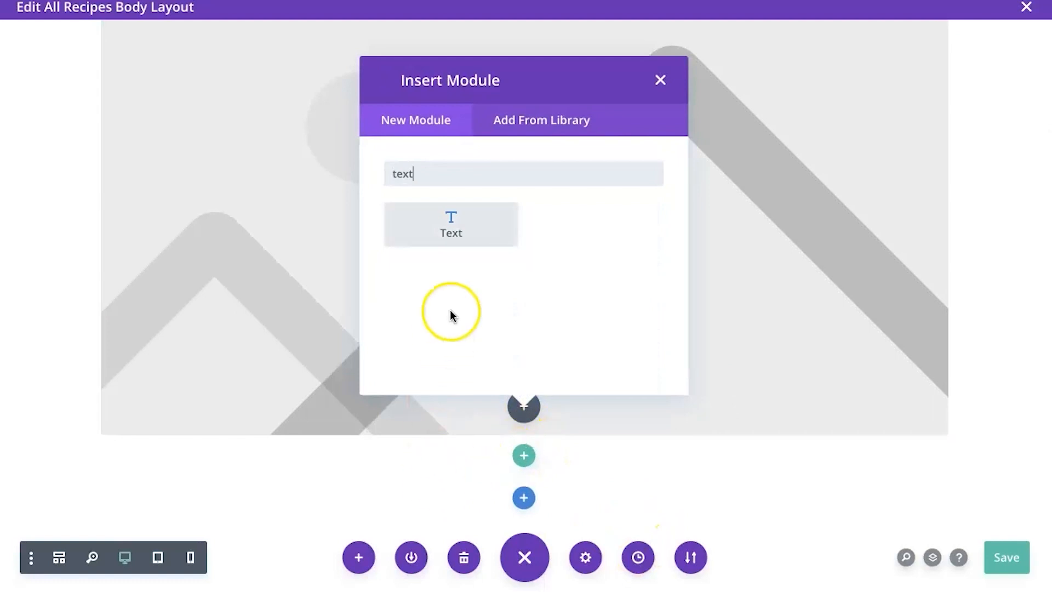
{"action": "left_click", "coordinate": [469, 241]}
{"action": "scroll", "coordinate": [277, 373], "scroll_direction": "down", "scroll_amount": 2}
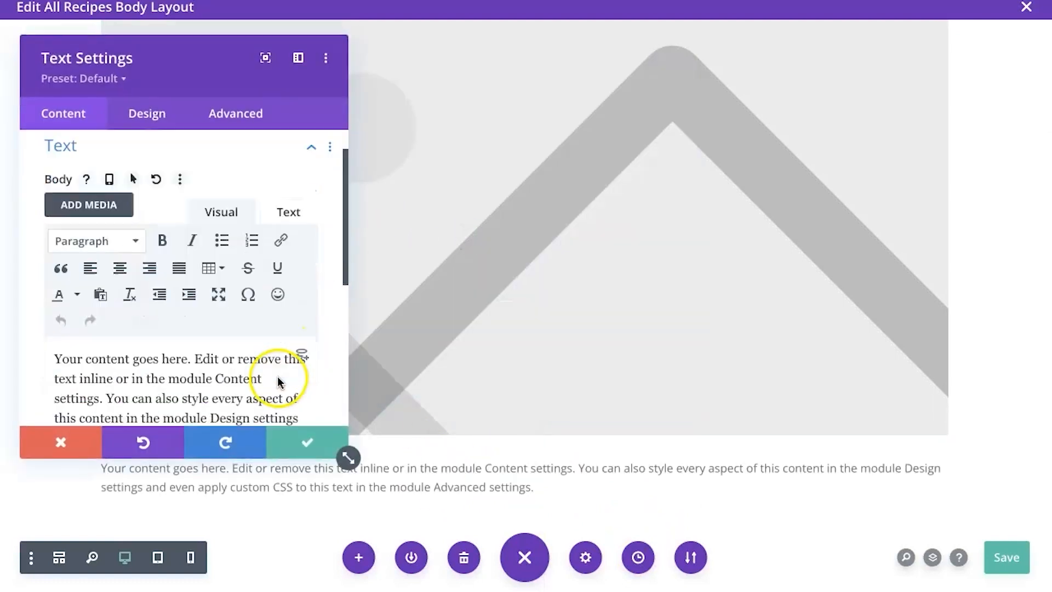
{"action": "key", "text": "ctrl+a"}
{"action": "key", "text": "BackSpace"}
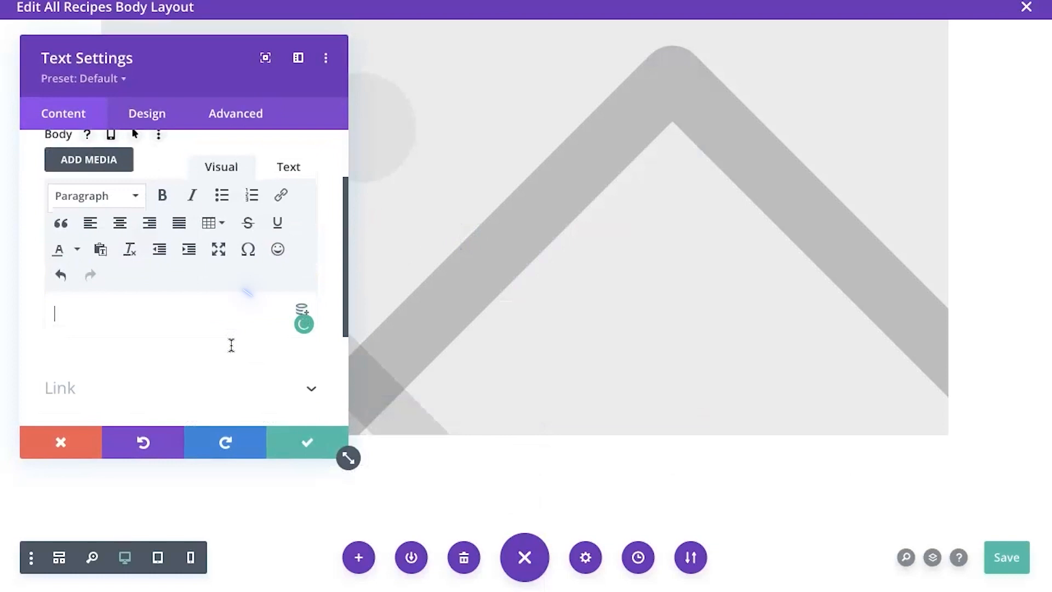
{"action": "left_click", "coordinate": [304, 323]}
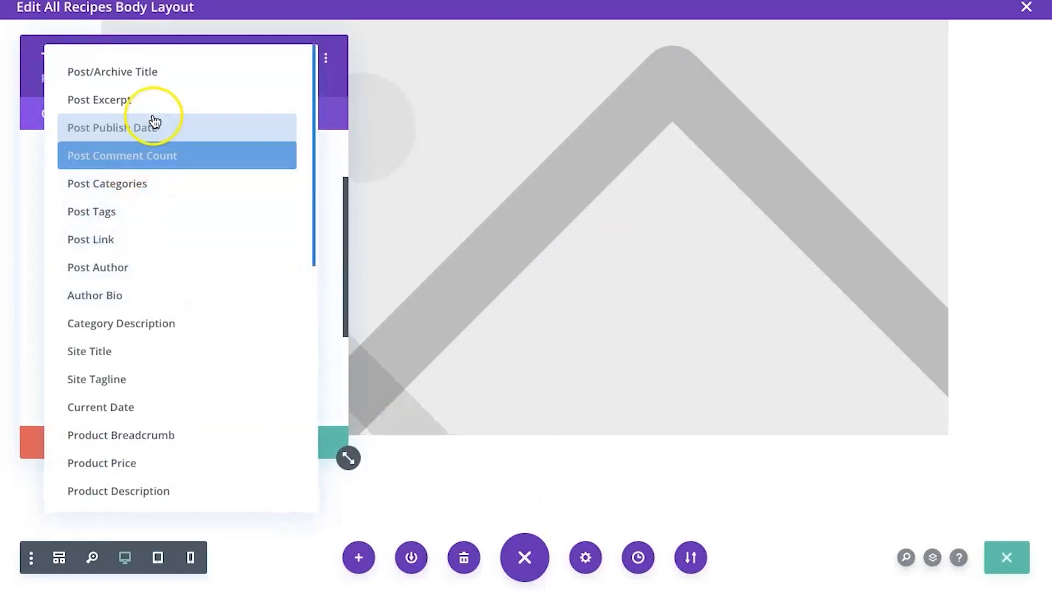
{"action": "left_click", "coordinate": [115, 79]}
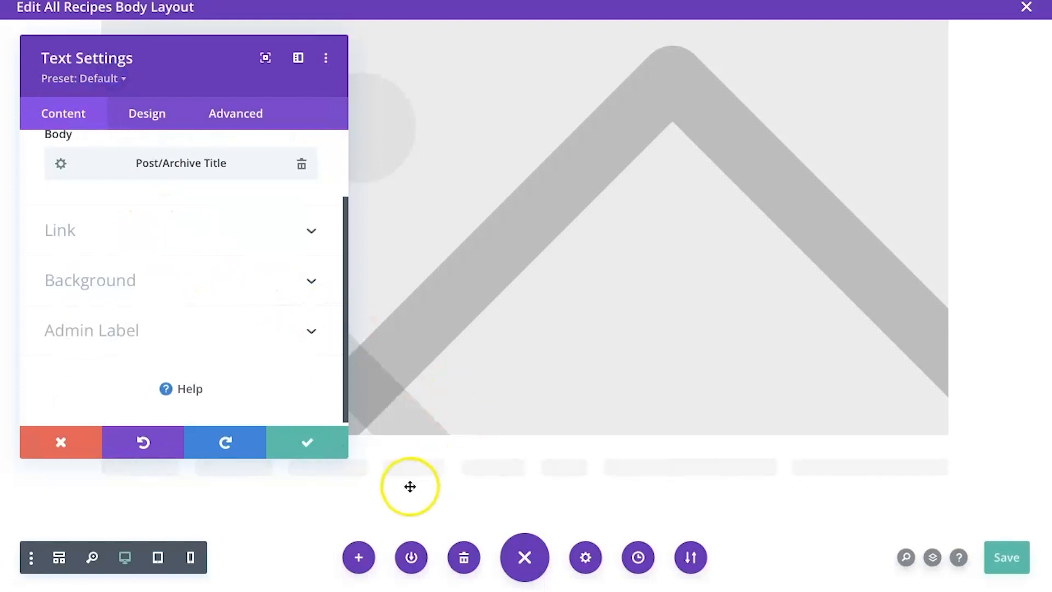
Discard the dynamic title setting and delete the Text module from the layout
{"action": "left_click", "coordinate": [71, 444]}
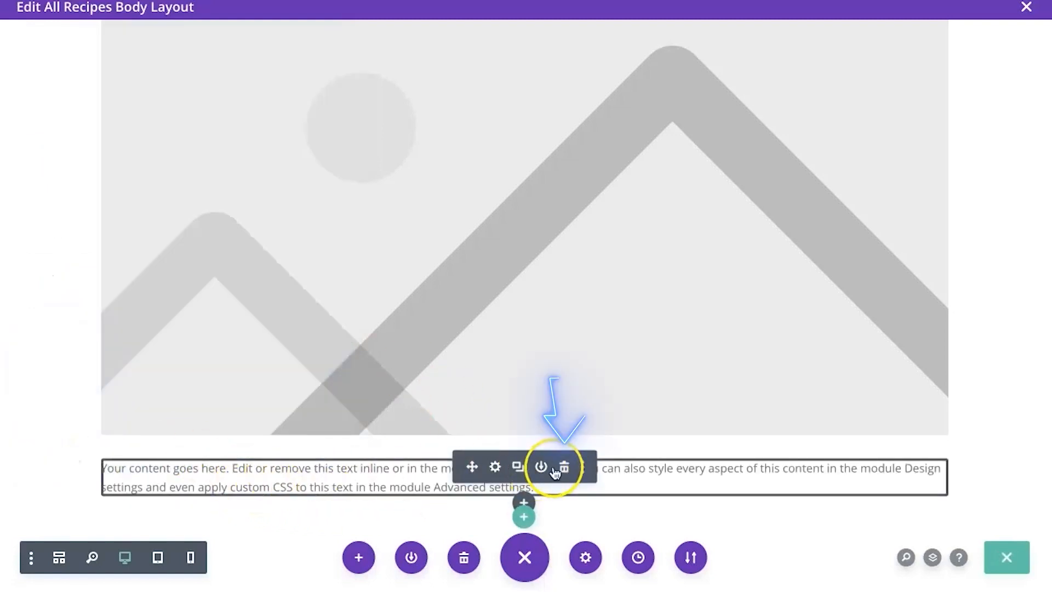
{"action": "left_click", "coordinate": [562, 467]}
Try hiding the meta in the Post Title module's elements, turn it back on and save the module settings
{"action": "scroll", "coordinate": [616, 237], "scroll_direction": "up", "scroll_amount": 1}
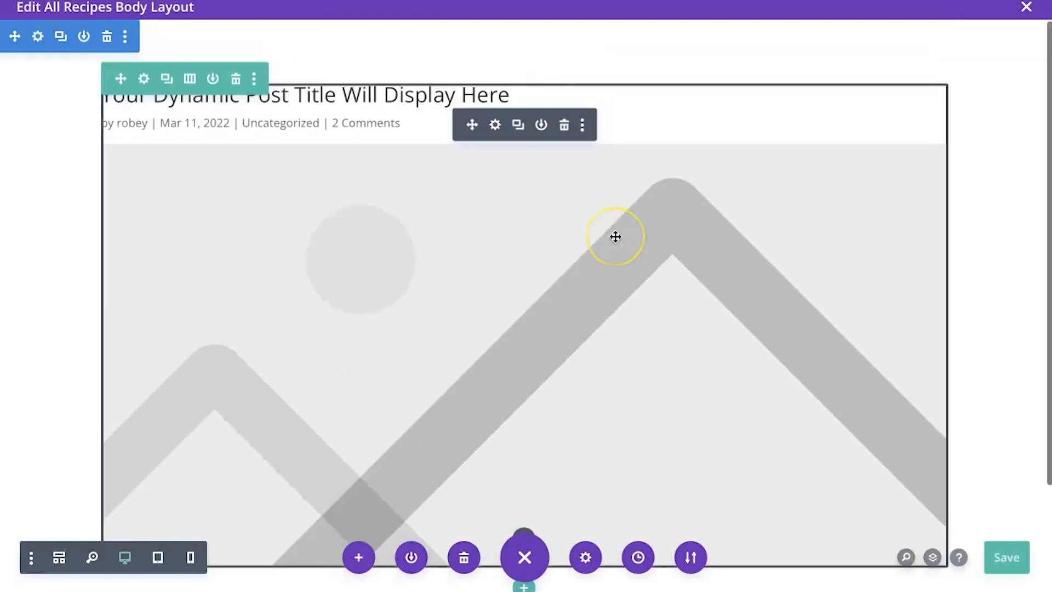
{"action": "left_click", "coordinate": [495, 125]}
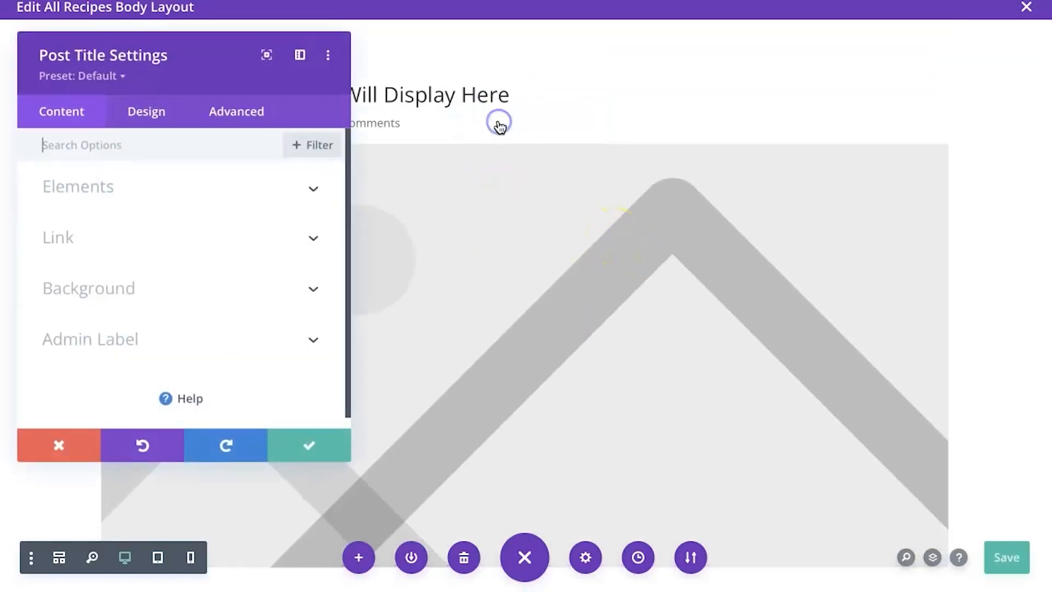
{"action": "left_click", "coordinate": [173, 193]}
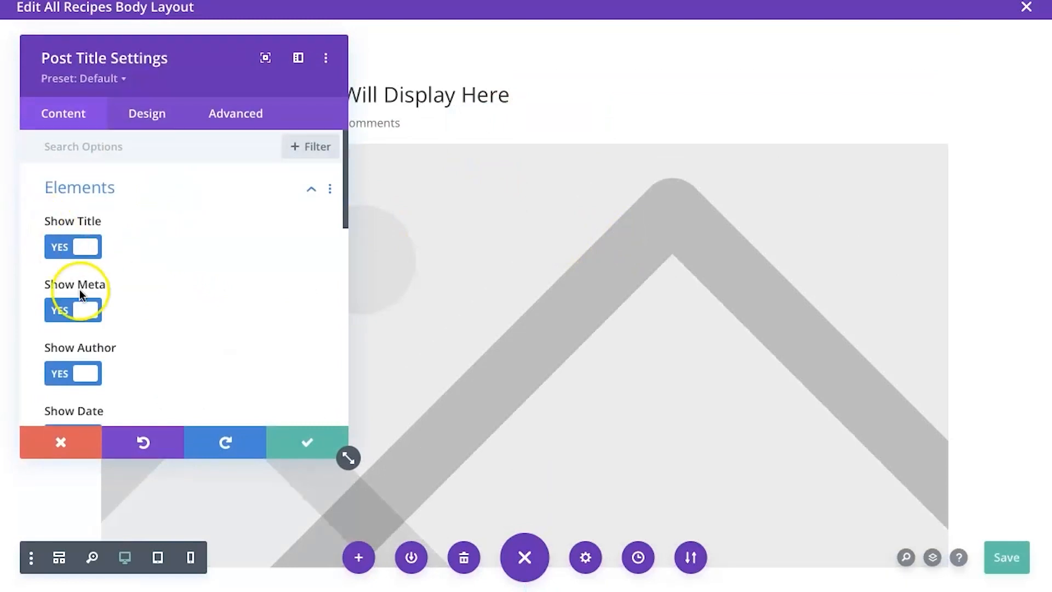
{"action": "left_click", "coordinate": [85, 310]}
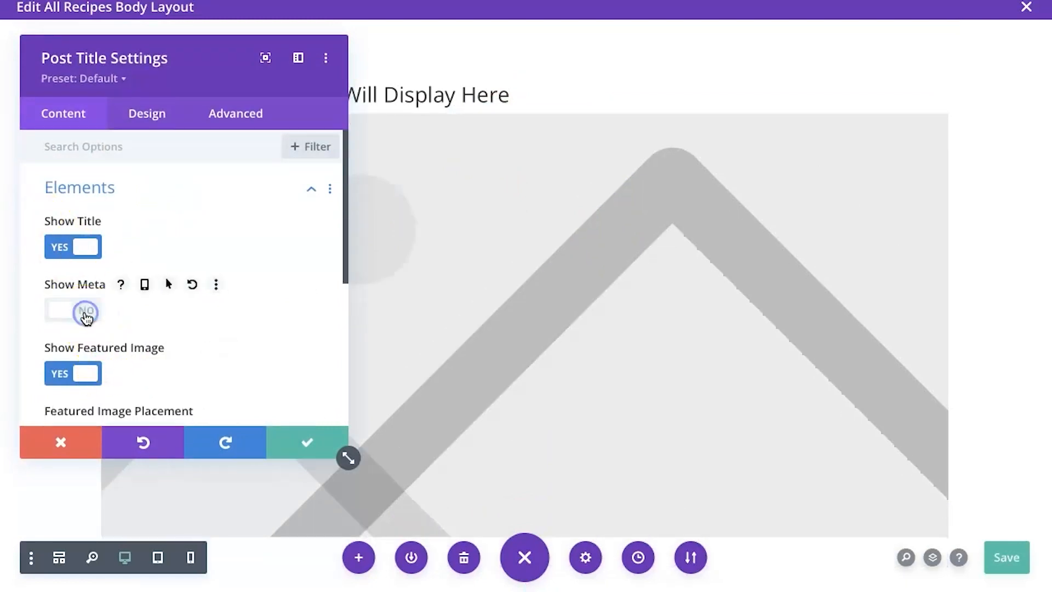
{"action": "left_click", "coordinate": [85, 311]}
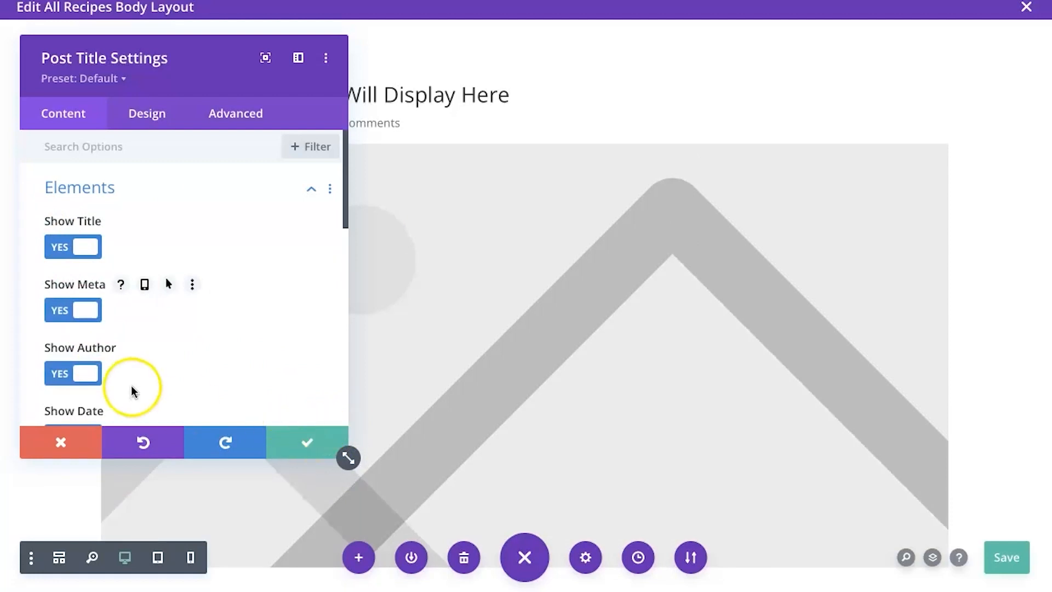
{"action": "left_click", "coordinate": [293, 444]}
Add a Post Content module below the Post Title module and check its placeholder content
{"action": "scroll", "coordinate": [423, 360], "scroll_direction": "down", "scroll_amount": 3}
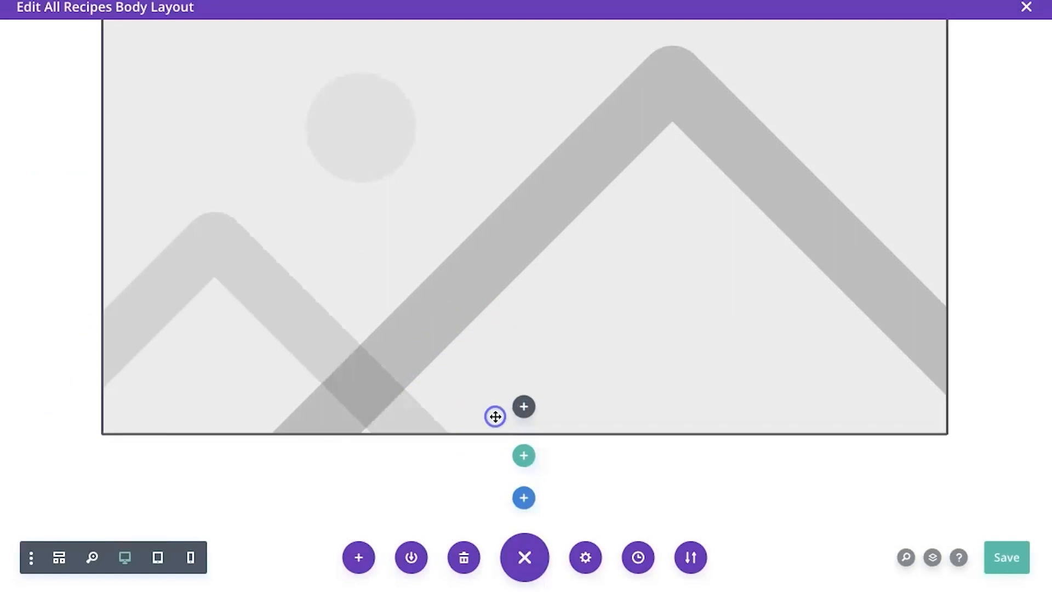
{"action": "left_click", "coordinate": [522, 407]}
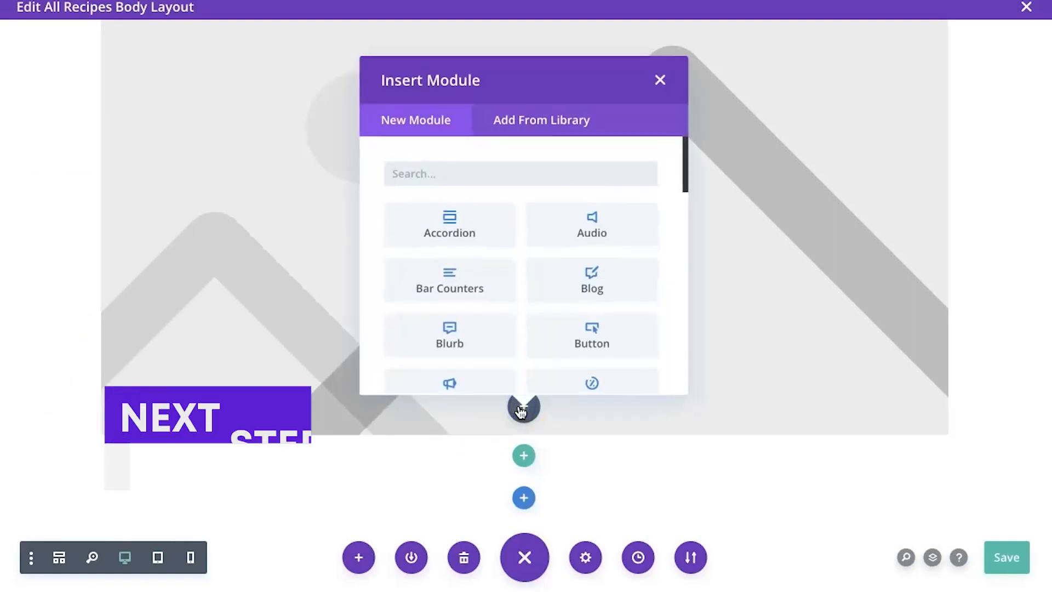
{"action": "type", "text": "cont"}
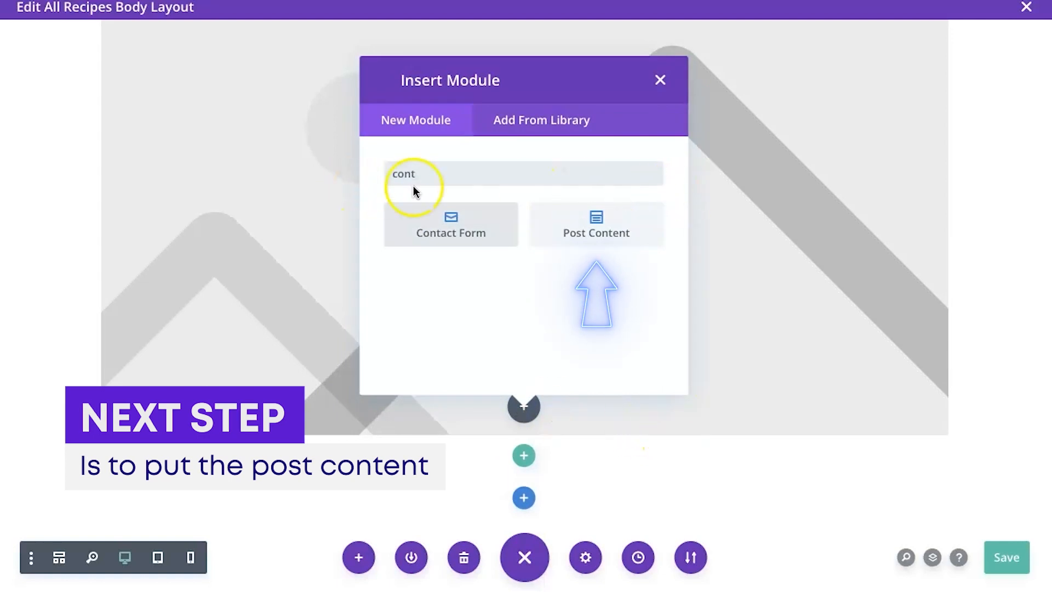
{"action": "left_click", "coordinate": [639, 238]}
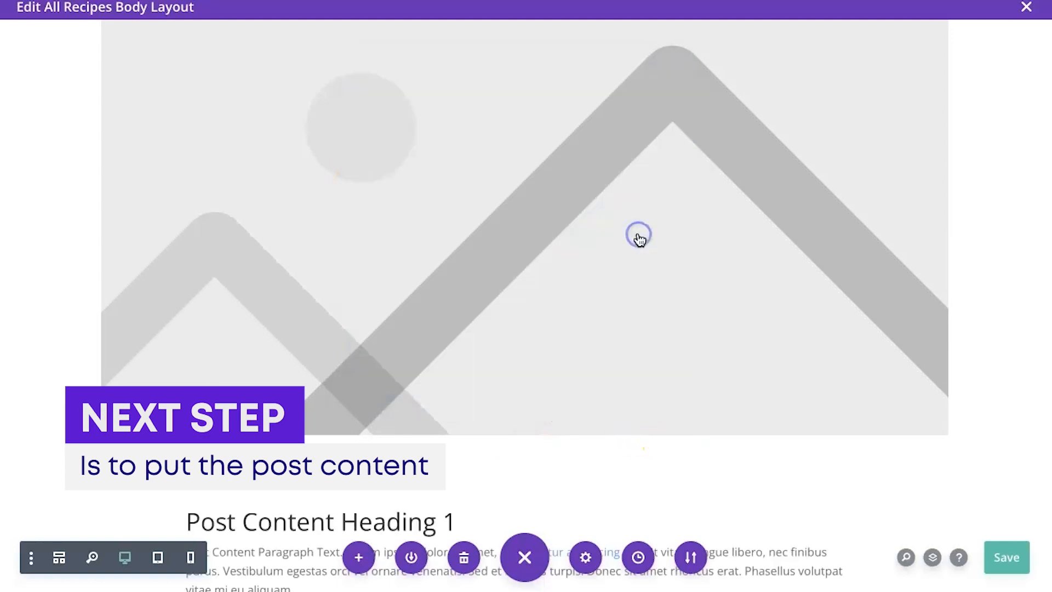
{"action": "scroll", "coordinate": [639, 232], "scroll_direction": "down", "scroll_amount": 10}
{"action": "scroll", "coordinate": [639, 232], "scroll_direction": "up", "scroll_amount": 4}
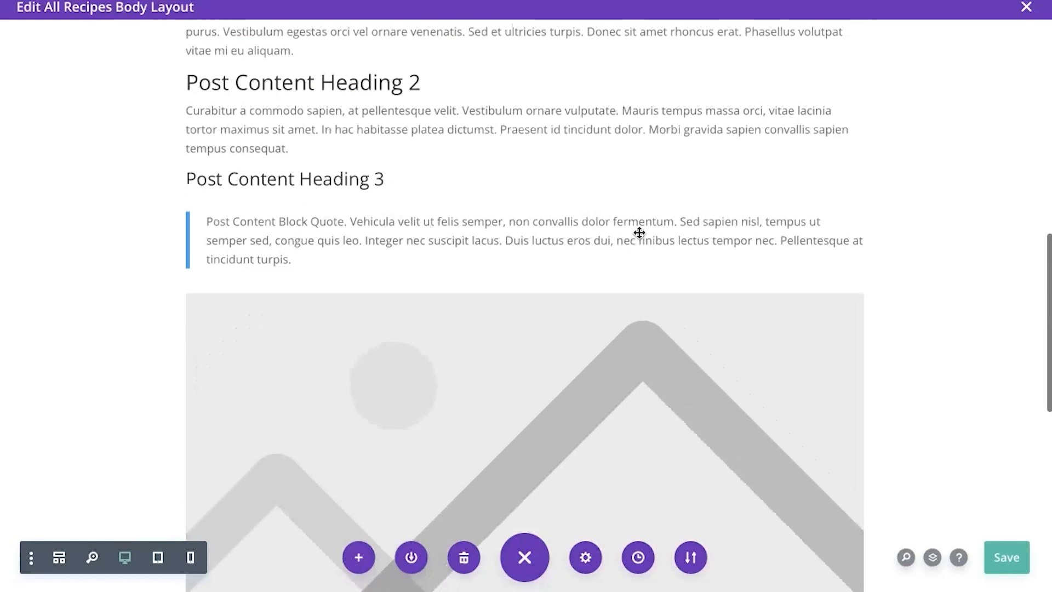
{"action": "scroll", "coordinate": [594, 395], "scroll_direction": "down", "scroll_amount": 6}
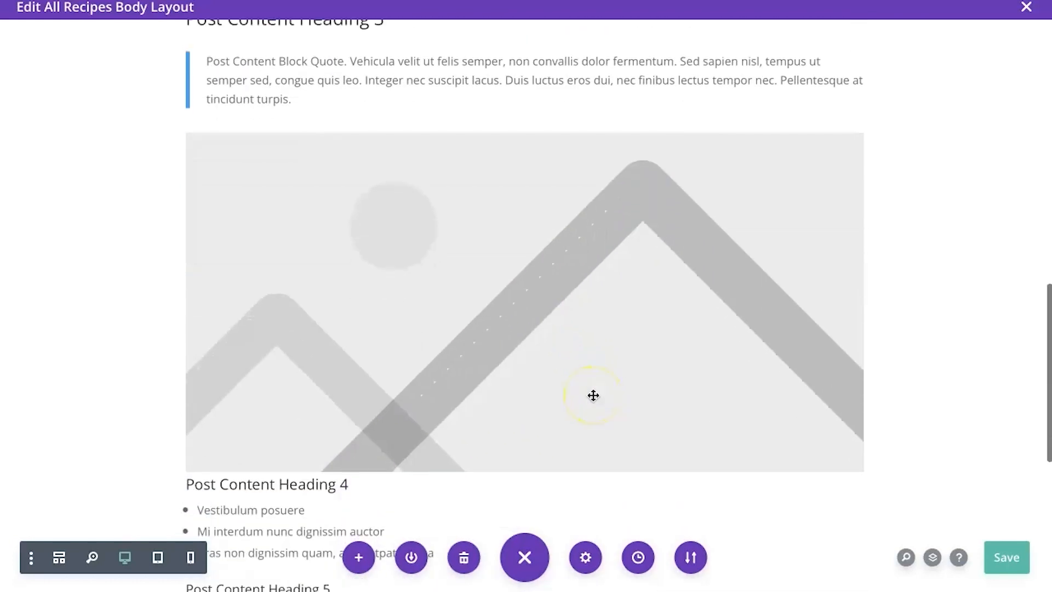
Save the All Recipes body layout, leave the editor and save the Theme Builder changes
{"action": "left_click", "coordinate": [1007, 558]}
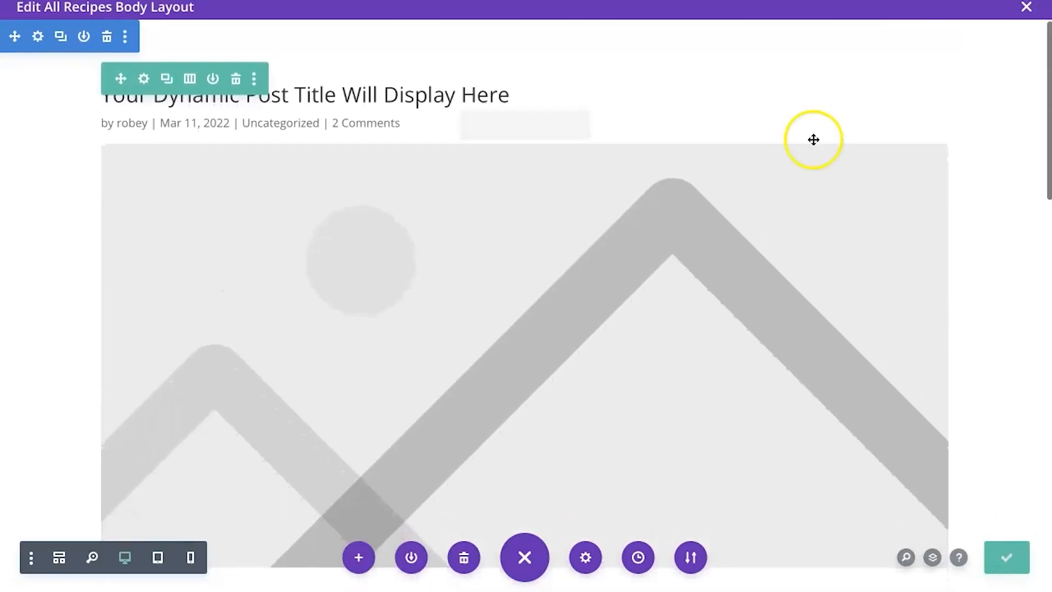
{"action": "left_click", "coordinate": [1027, 10]}
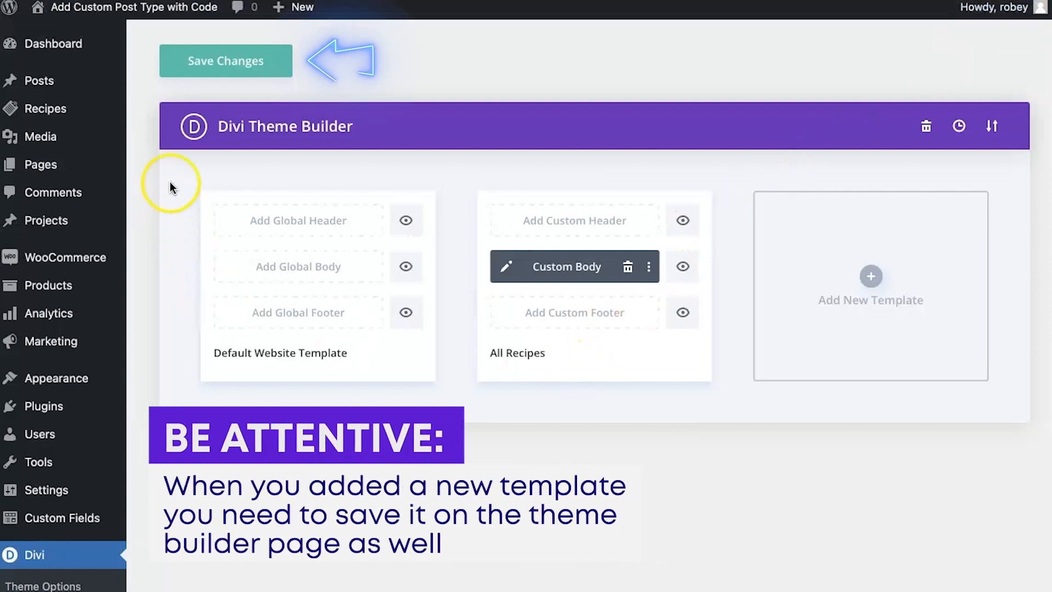
{"action": "left_click", "coordinate": [232, 62]}
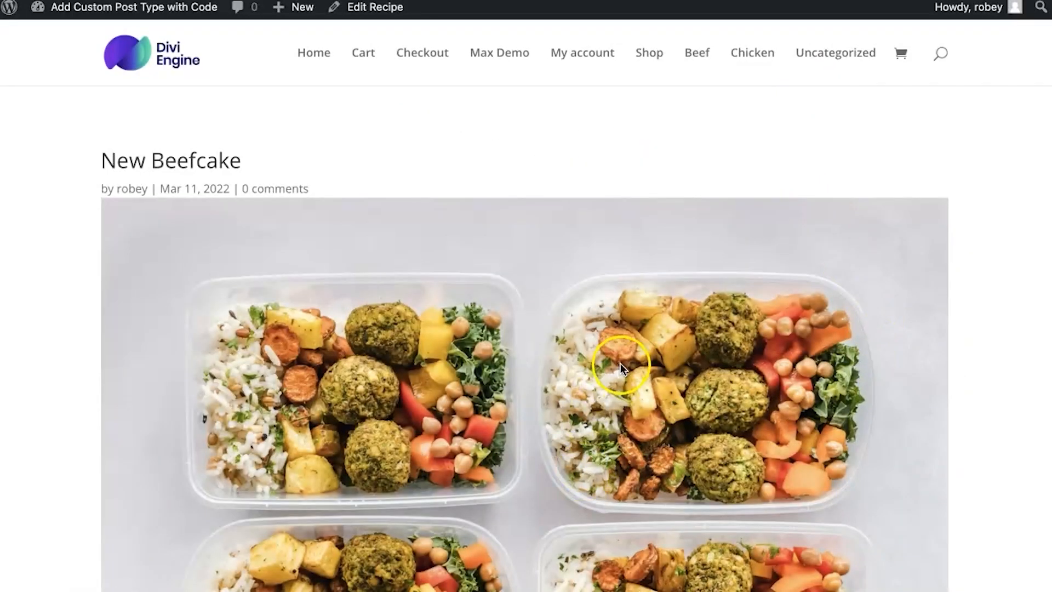
Examine the New Beefcake recipe page to check its title, meta, featured image and body text under the new template
{"action": "right_click", "coordinate": [619, 363]}
{"action": "left_click", "coordinate": [367, 386]}
{"action": "scroll", "coordinate": [367, 386], "scroll_direction": "down", "scroll_amount": 10}
{"action": "scroll", "coordinate": [441, 200], "scroll_direction": "up", "scroll_amount": 1}
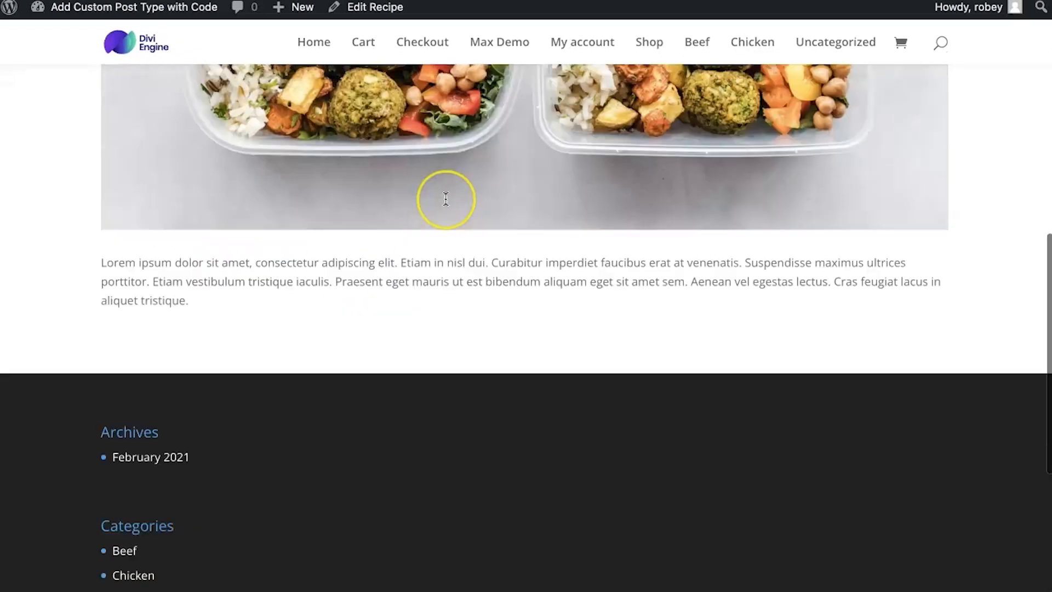
{"action": "scroll", "coordinate": [446, 199], "scroll_direction": "up", "scroll_amount": 8}
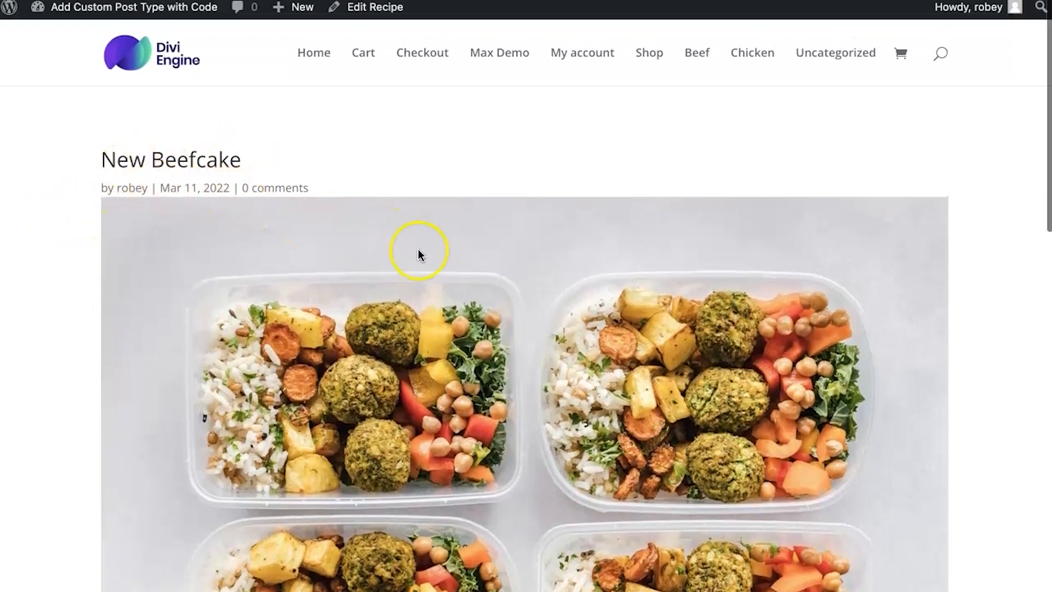
{"action": "scroll", "coordinate": [421, 253], "scroll_direction": "down", "scroll_amount": 4}
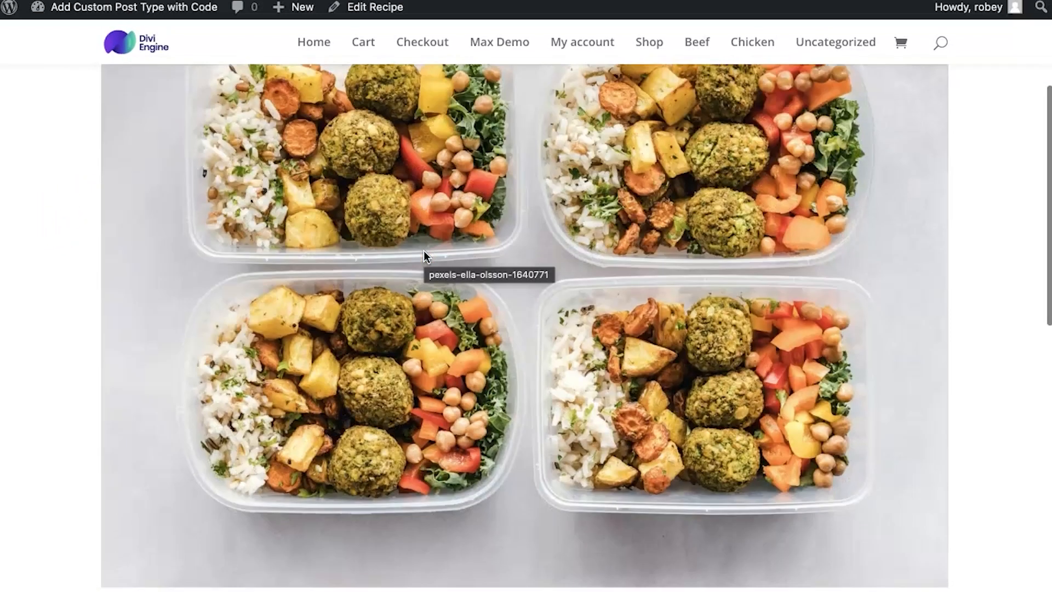
{"action": "scroll", "coordinate": [424, 253], "scroll_direction": "down", "scroll_amount": 3}
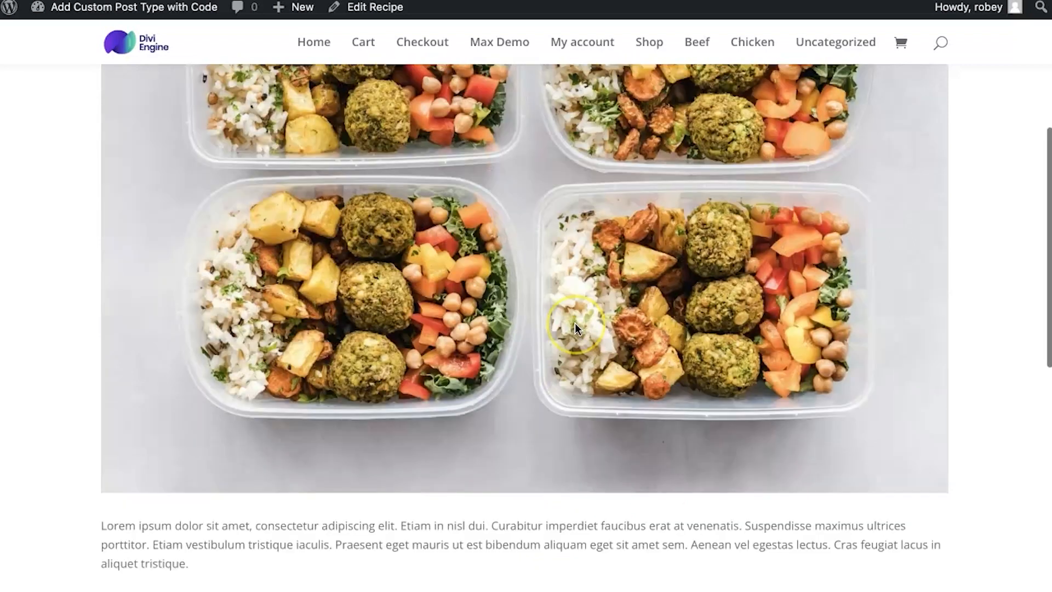
{"action": "scroll", "coordinate": [574, 324], "scroll_direction": "up", "scroll_amount": 7}
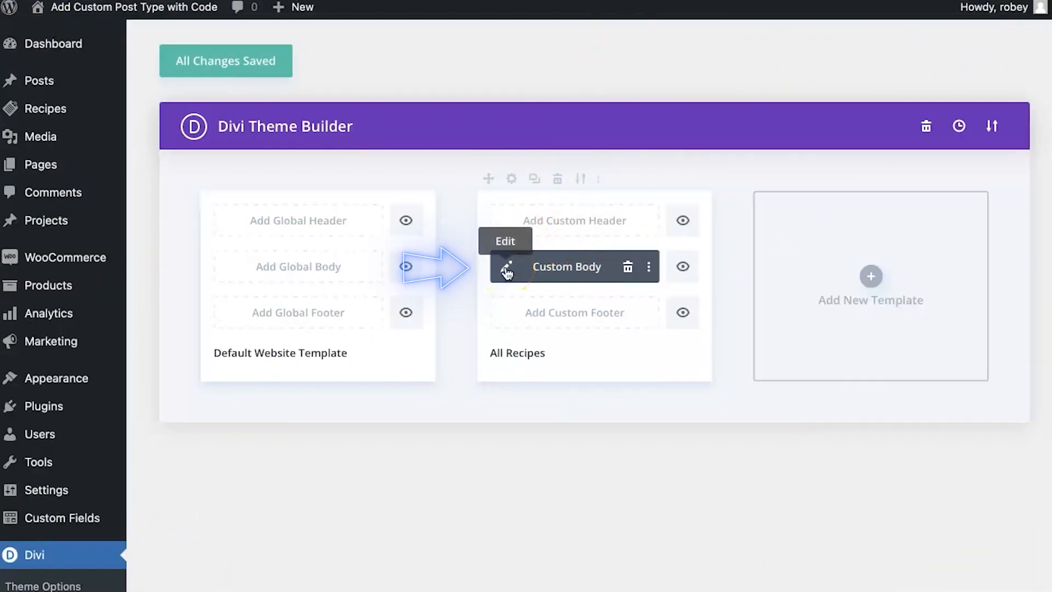
Reopen the custom body of the All Recipes template for editing and switch the layout to wireframe view
{"action": "left_click", "coordinate": [506, 268]}
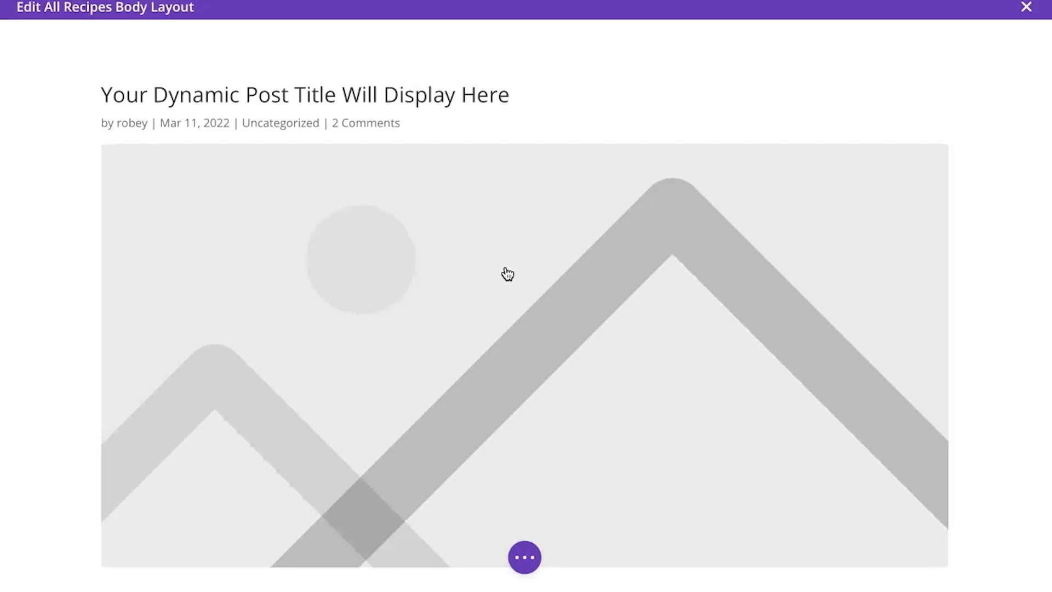
{"action": "left_click", "coordinate": [525, 558]}
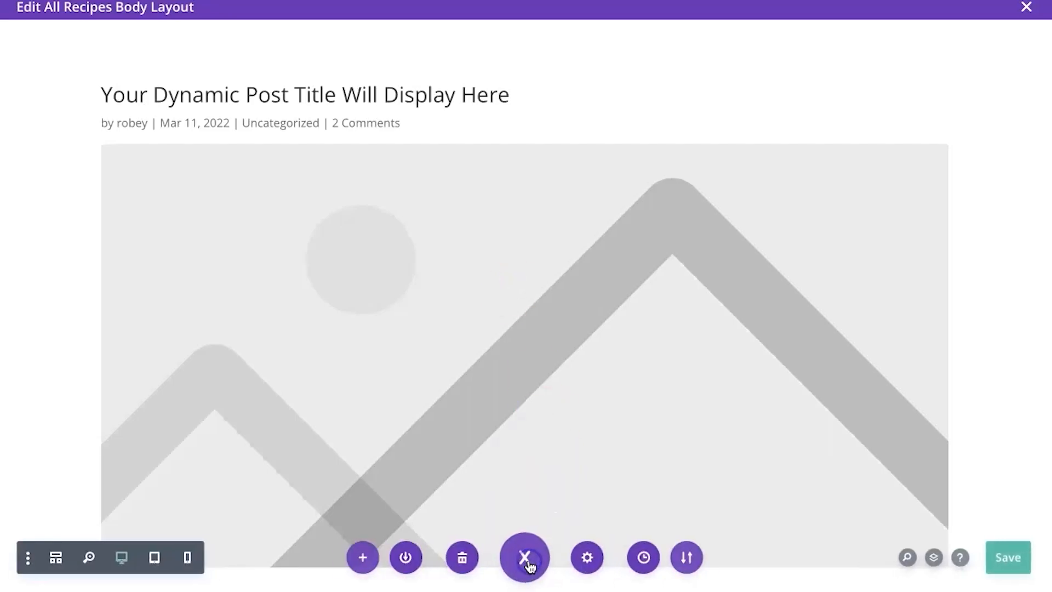
{"action": "left_click", "coordinate": [59, 558]}
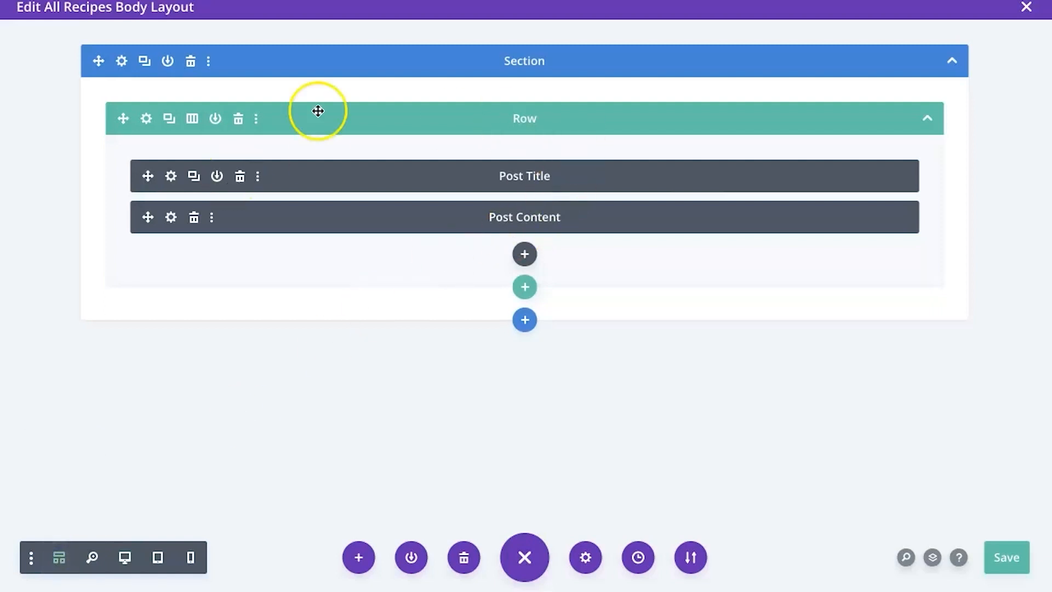
Insert a two-column row into the section and move it above the row holding Post Title and Post Content
{"action": "left_click", "coordinate": [530, 290]}
{"action": "left_click", "coordinate": [521, 426]}
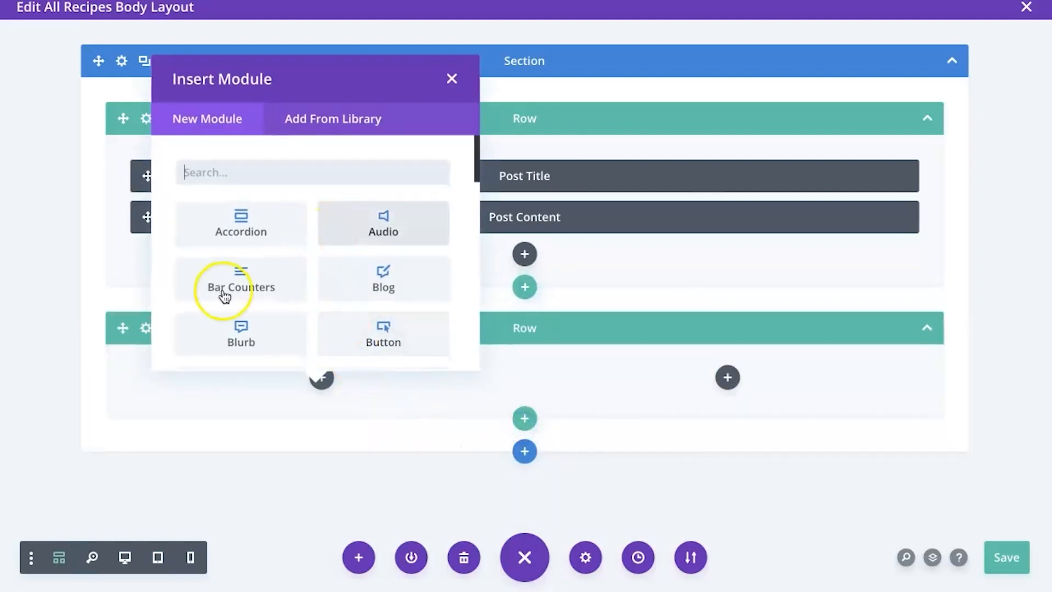
{"action": "left_click", "coordinate": [117, 331]}
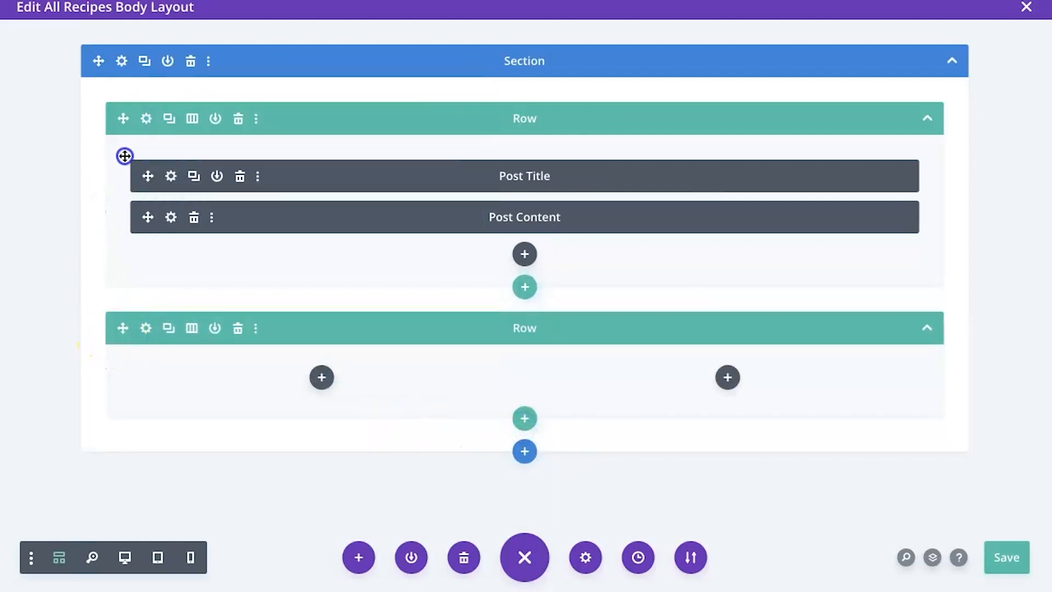
{"action": "left_click_drag", "start_coordinate": [128, 329], "coordinate": [124, 125]}
Add a Text module to the first column of the two-column row
{"action": "left_click", "coordinate": [320, 171]}
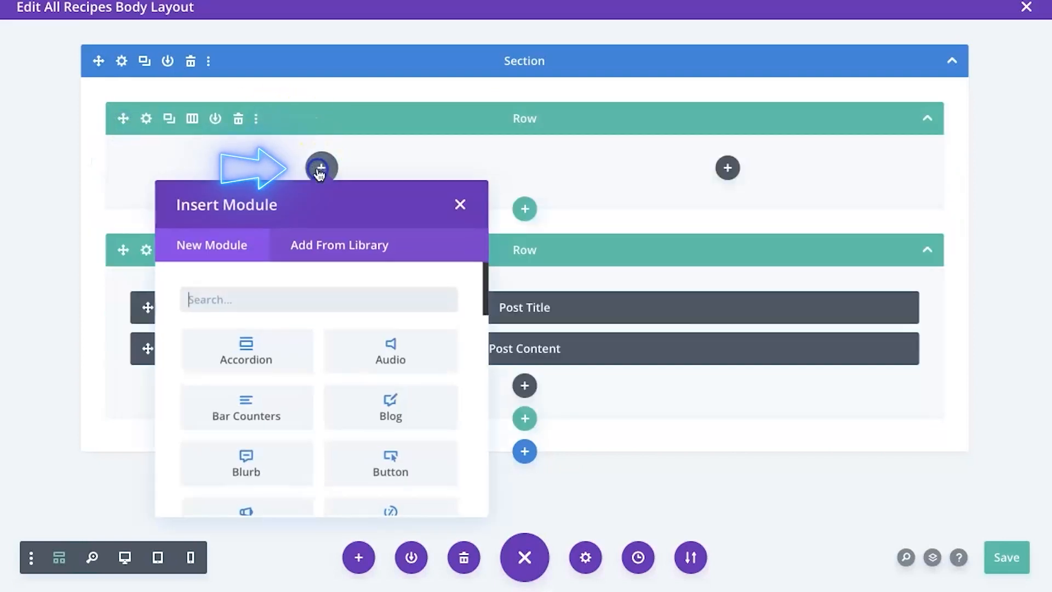
{"action": "type", "text": "text"}
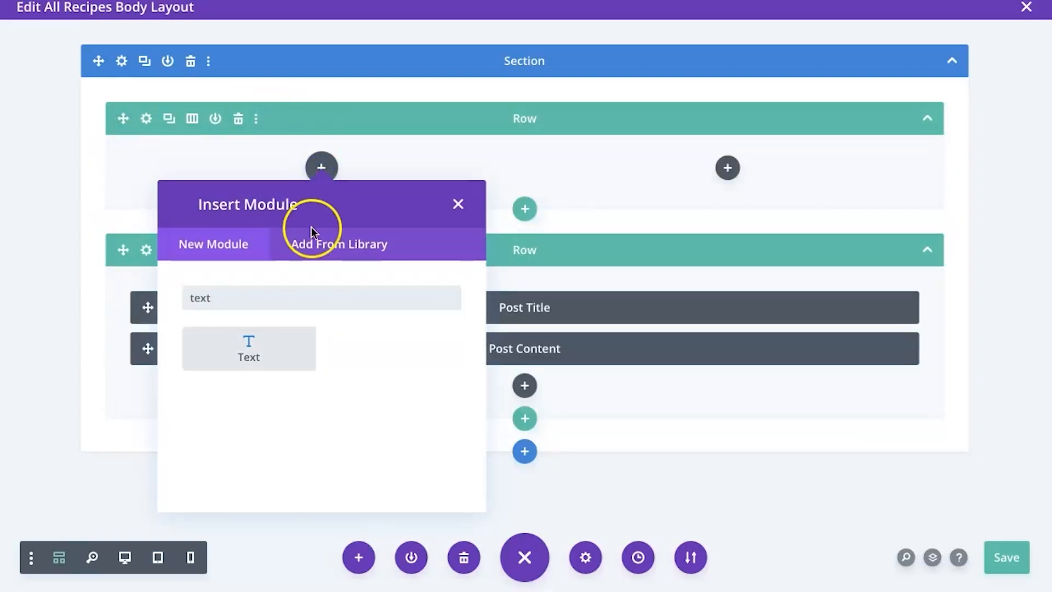
{"action": "left_click", "coordinate": [269, 346]}
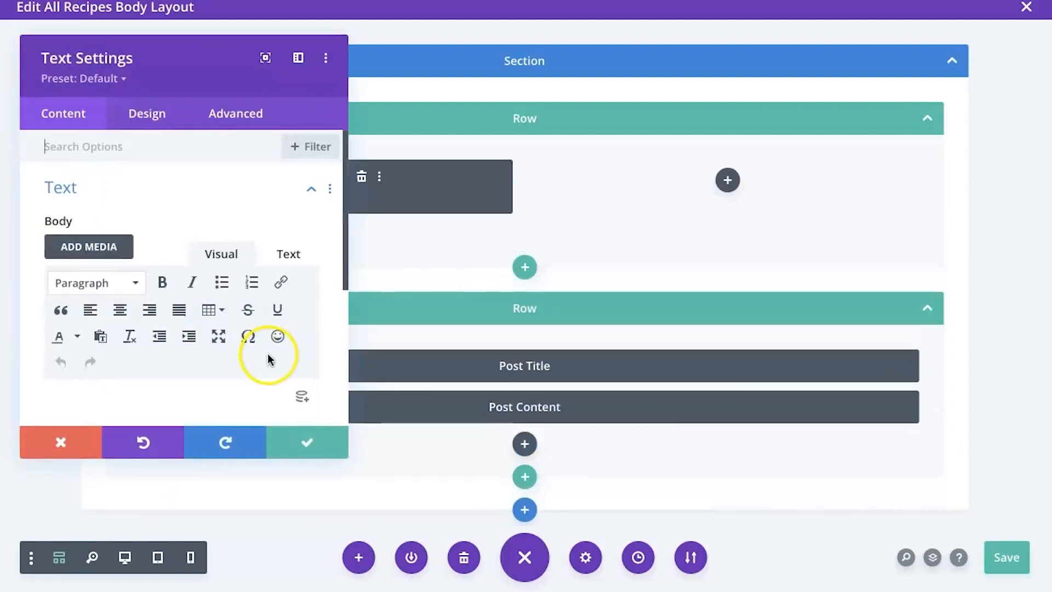
Use the Time to Cook field from ACF Recipe Fields as dynamic content for the first-column Text module's body
{"action": "scroll", "coordinate": [268, 359], "scroll_direction": "down", "scroll_amount": 3}
{"action": "left_click", "coordinate": [298, 305]}
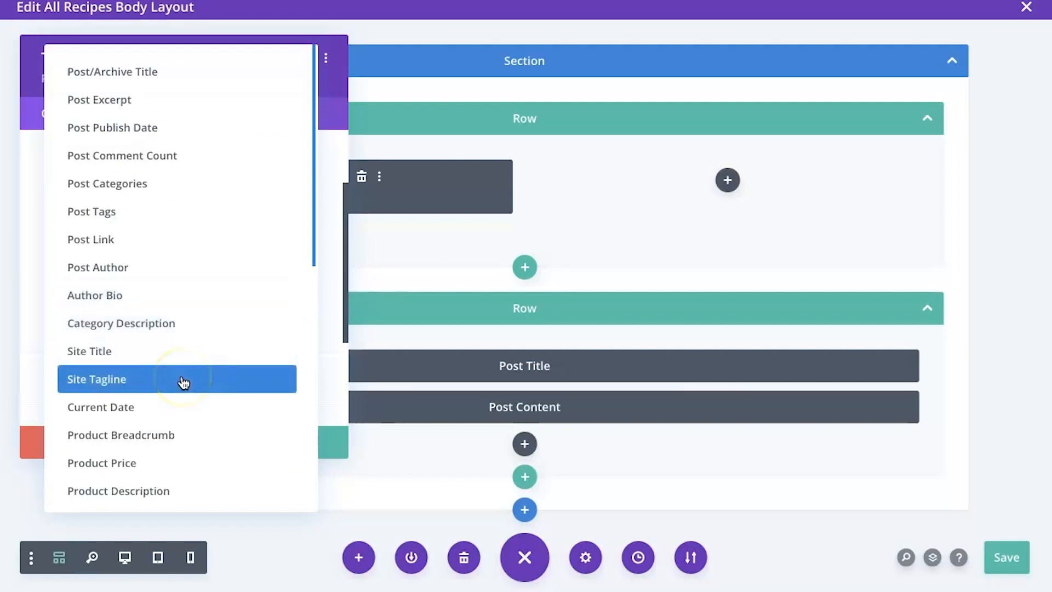
{"action": "scroll", "coordinate": [183, 383], "scroll_direction": "down", "scroll_amount": 7}
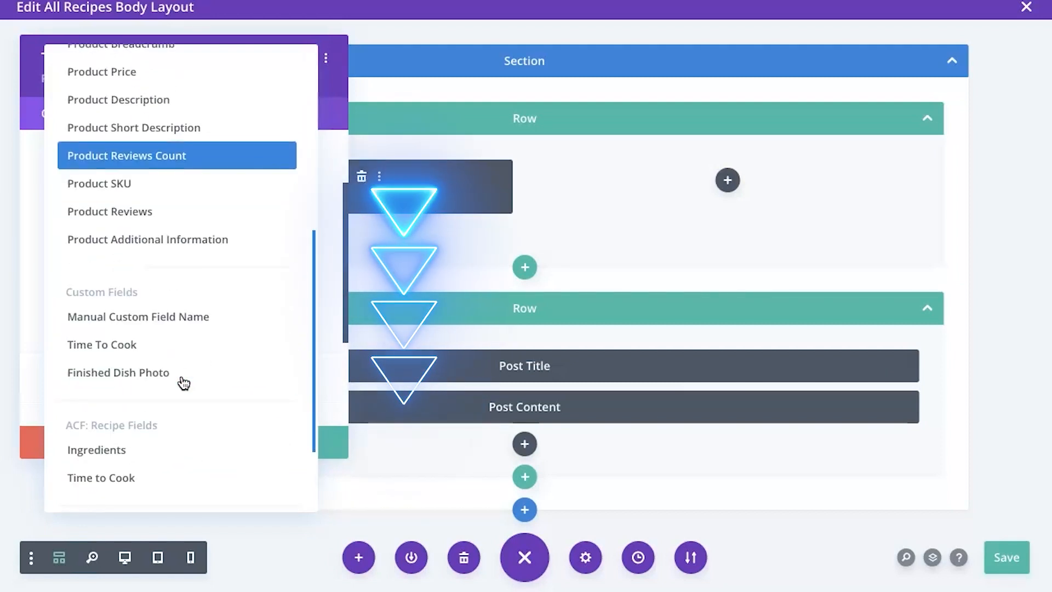
{"action": "scroll", "coordinate": [181, 380], "scroll_direction": "down", "scroll_amount": 2}
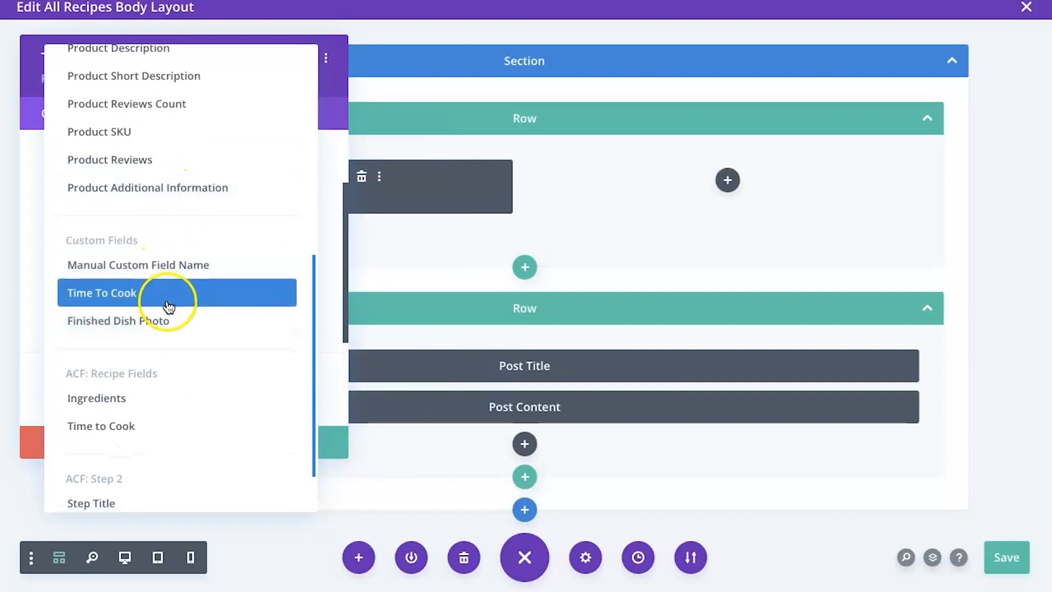
{"action": "left_click", "coordinate": [142, 429]}
Put "Time to Cook:" before and "Minutes" after the dynamic value, and save the Text module's settings
{"action": "left_click", "coordinate": [154, 242]}
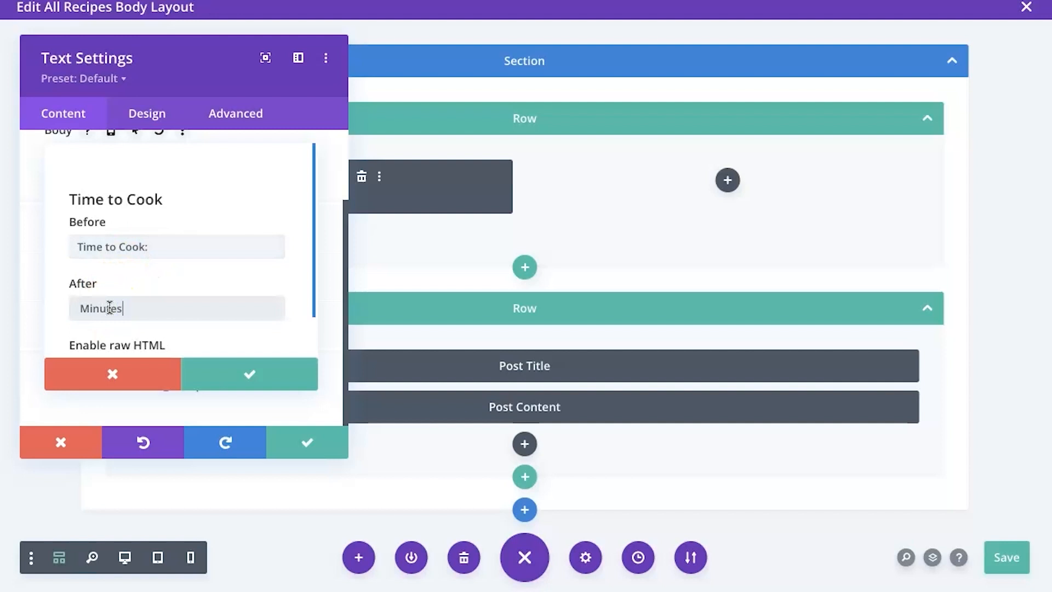
{"action": "left_click", "coordinate": [265, 370]}
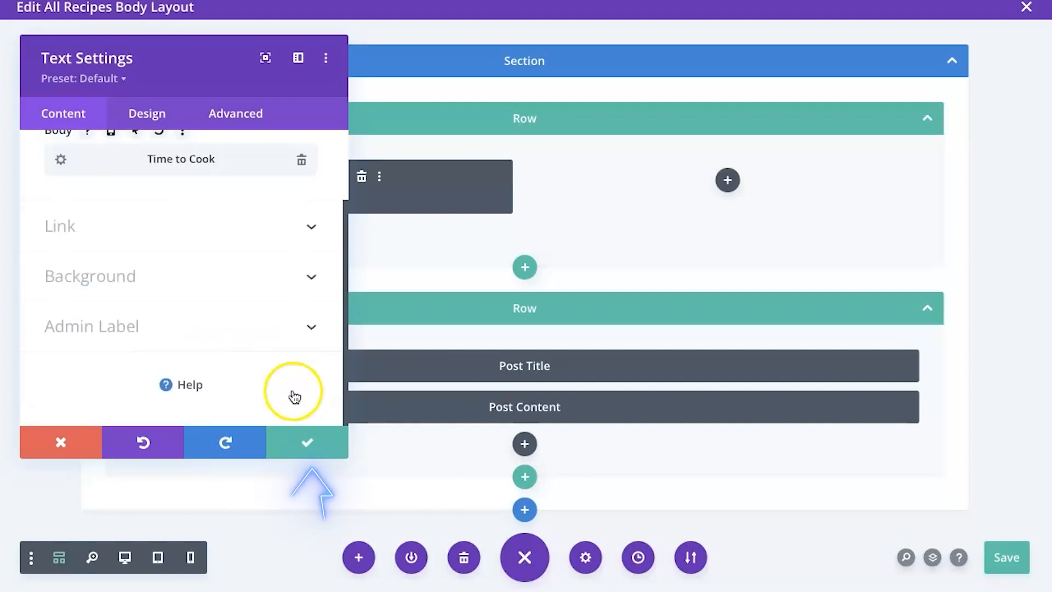
{"action": "left_click", "coordinate": [303, 443]}
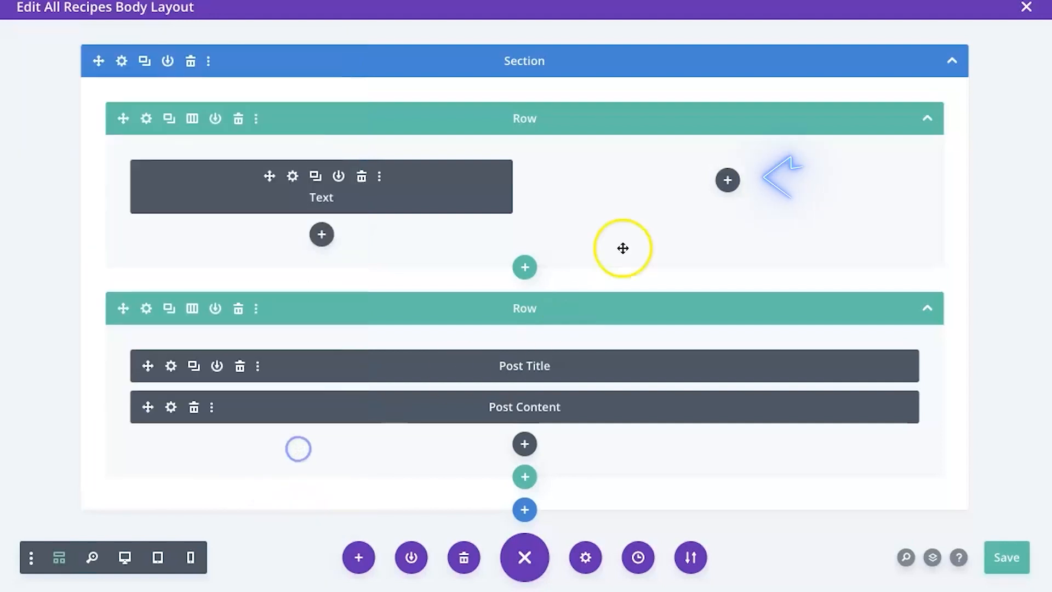
Add a Text module to the second column of the two-column row
{"action": "left_click", "coordinate": [729, 180]}
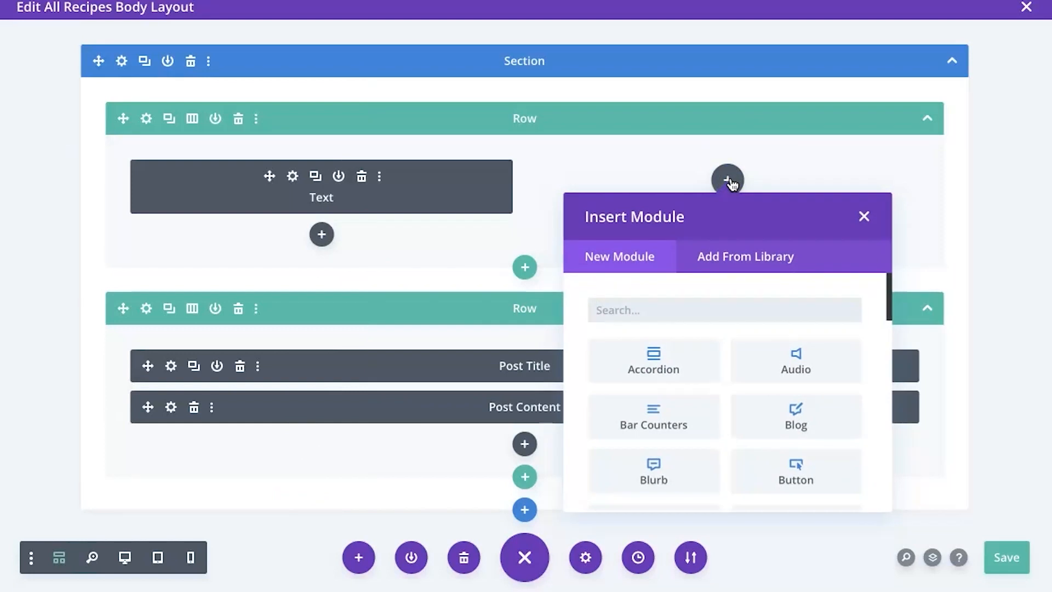
{"action": "type", "text": "text"}
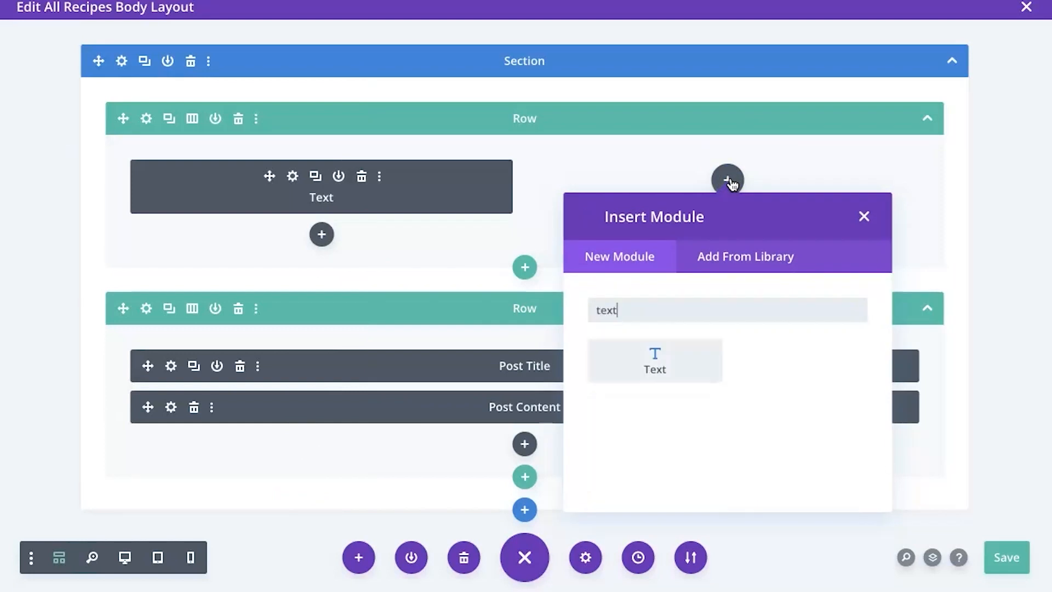
{"action": "left_click", "coordinate": [679, 351]}
Fill the second-column Text module's body with the ACF Time to Cook field, preceded by "Ingredients:", and save the module
{"action": "scroll", "coordinate": [131, 304], "scroll_direction": "down", "scroll_amount": 1}
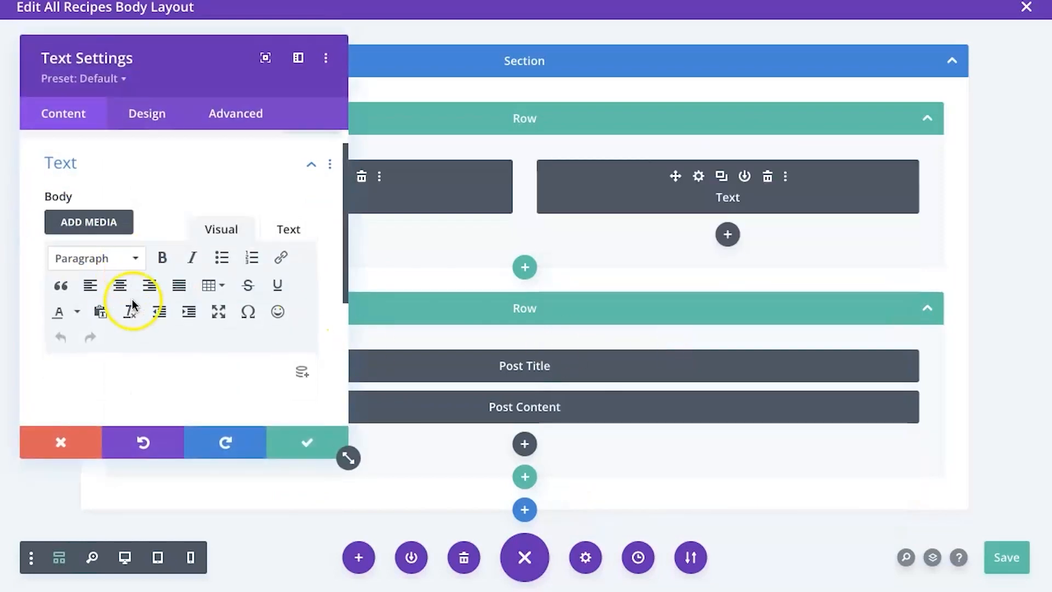
{"action": "scroll", "coordinate": [132, 304], "scroll_direction": "down", "scroll_amount": 3}
{"action": "left_click", "coordinate": [301, 273]}
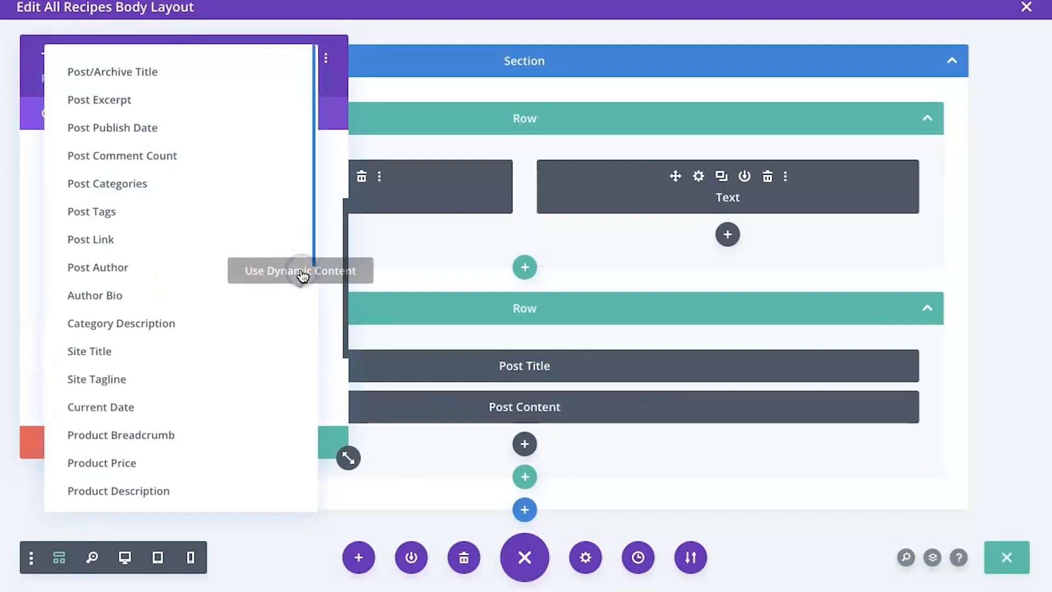
{"action": "scroll", "coordinate": [197, 352], "scroll_direction": "down", "scroll_amount": 10}
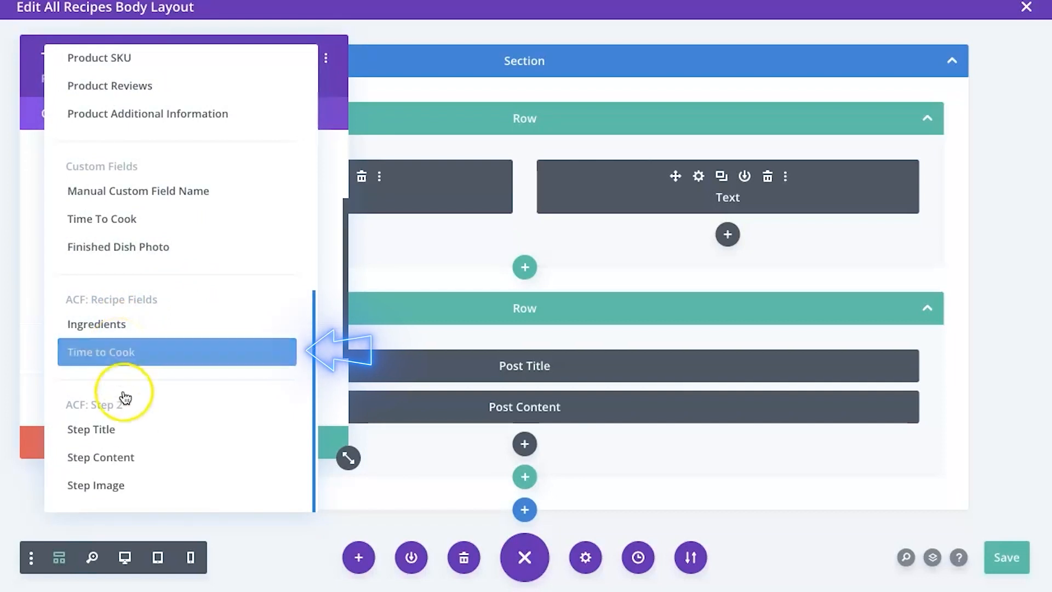
{"action": "left_click", "coordinate": [141, 359]}
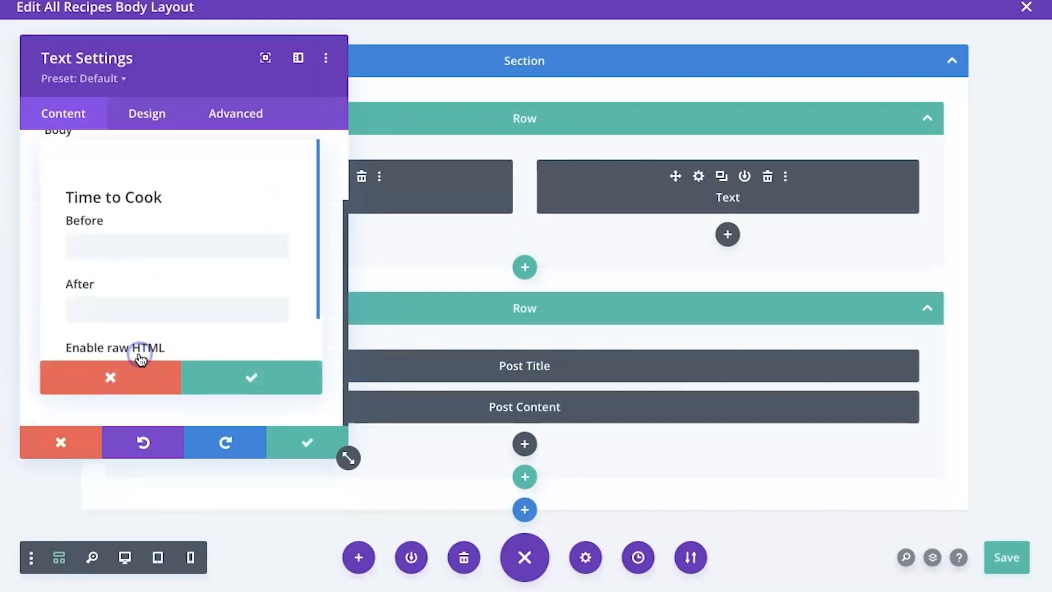
{"action": "left_click", "coordinate": [172, 249]}
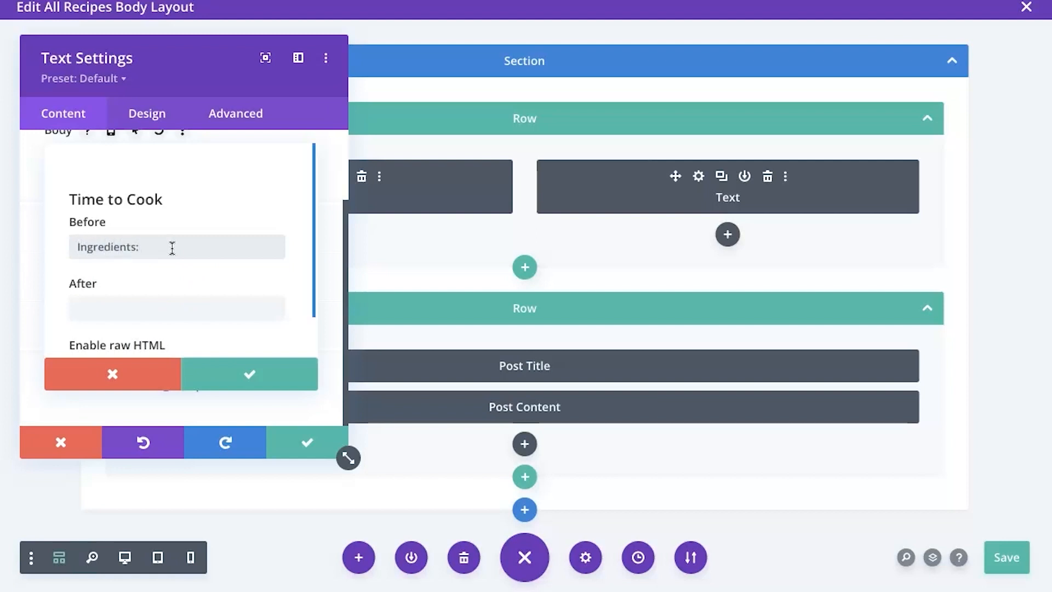
{"action": "left_click", "coordinate": [204, 366]}
{"action": "left_click", "coordinate": [291, 439]}
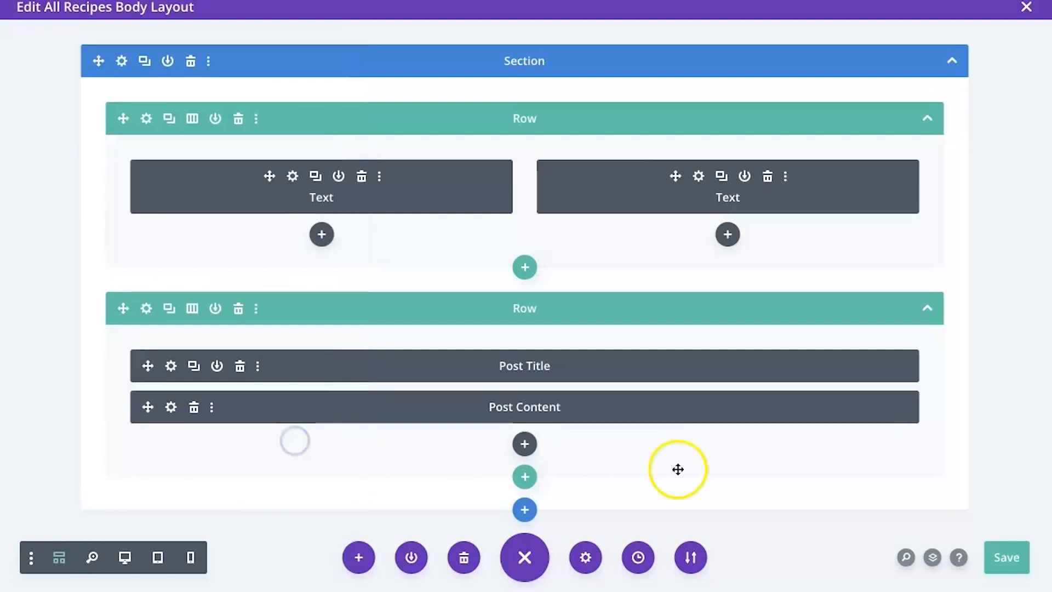
Save the All Recipes body layout and switch to the New Beefcake recipe page
{"action": "left_click", "coordinate": [1014, 559]}
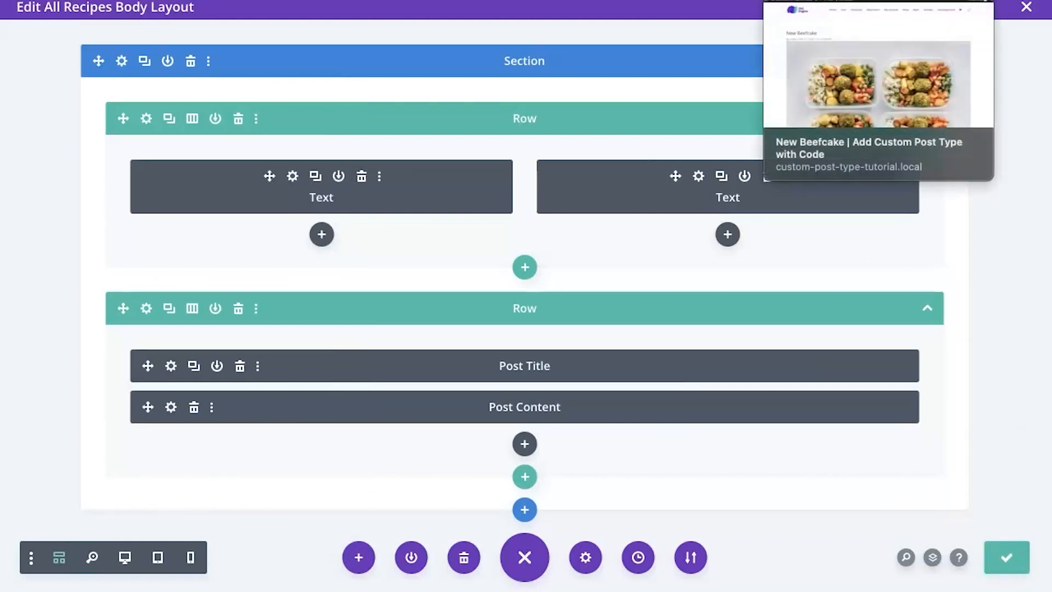
{"action": "left_click", "coordinate": [822, 0]}
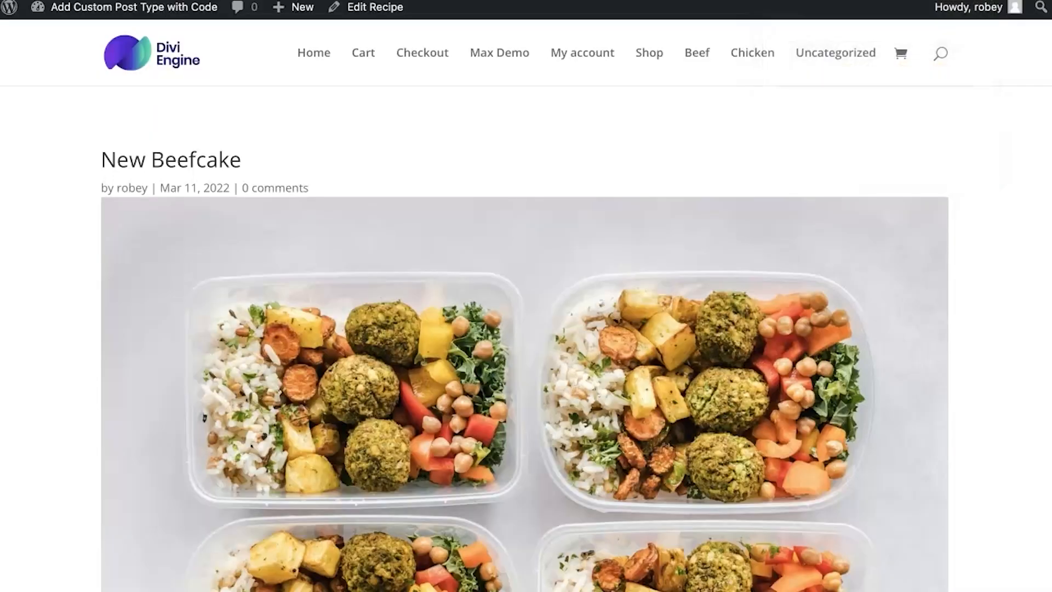
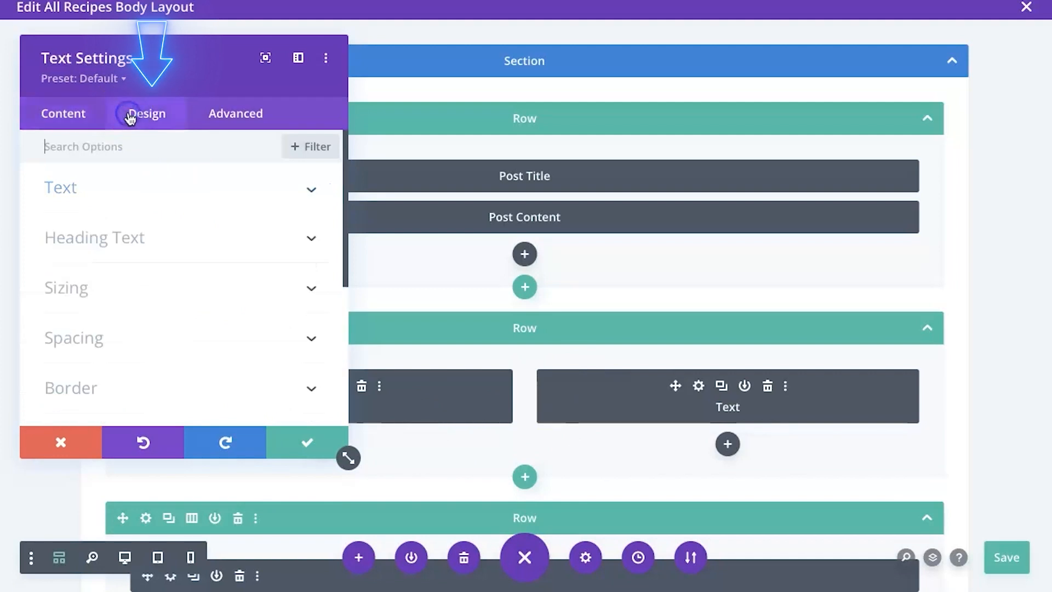
Style the Text module's body text with Ultra Bold weight and a 24 px size, and save the module
{"action": "left_click", "coordinate": [99, 197]}
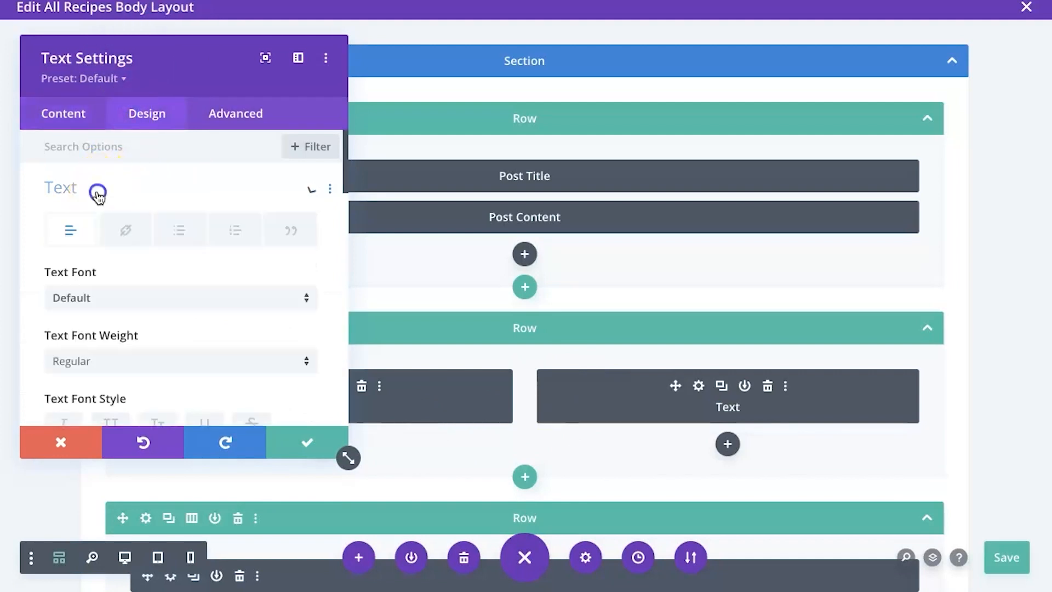
{"action": "scroll", "coordinate": [119, 263], "scroll_direction": "down", "scroll_amount": 2}
{"action": "left_click", "coordinate": [120, 250]}
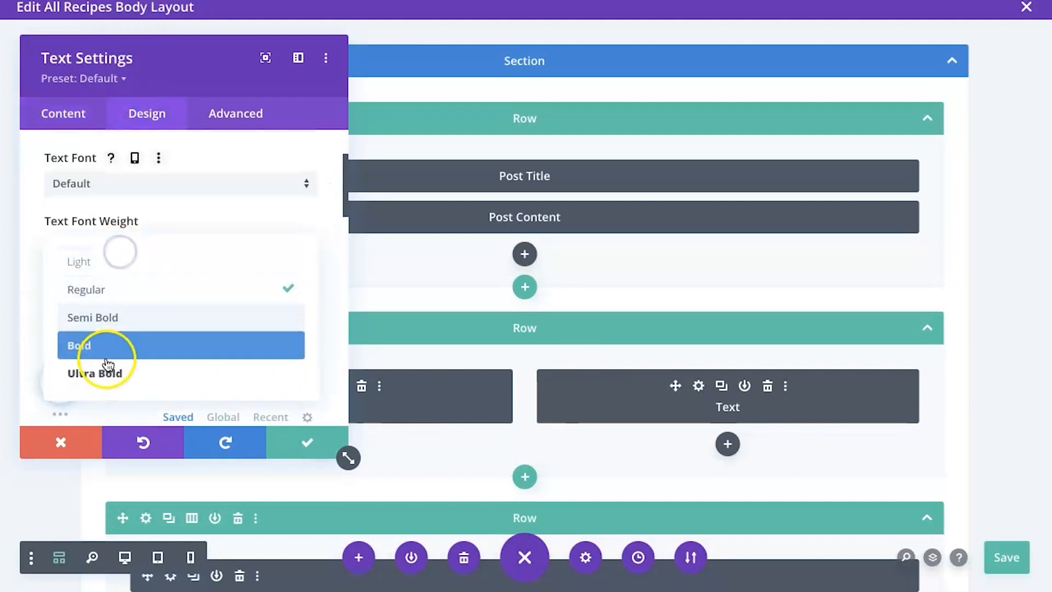
{"action": "left_click", "coordinate": [104, 369]}
{"action": "scroll", "coordinate": [160, 340], "scroll_direction": "down", "scroll_amount": 3}
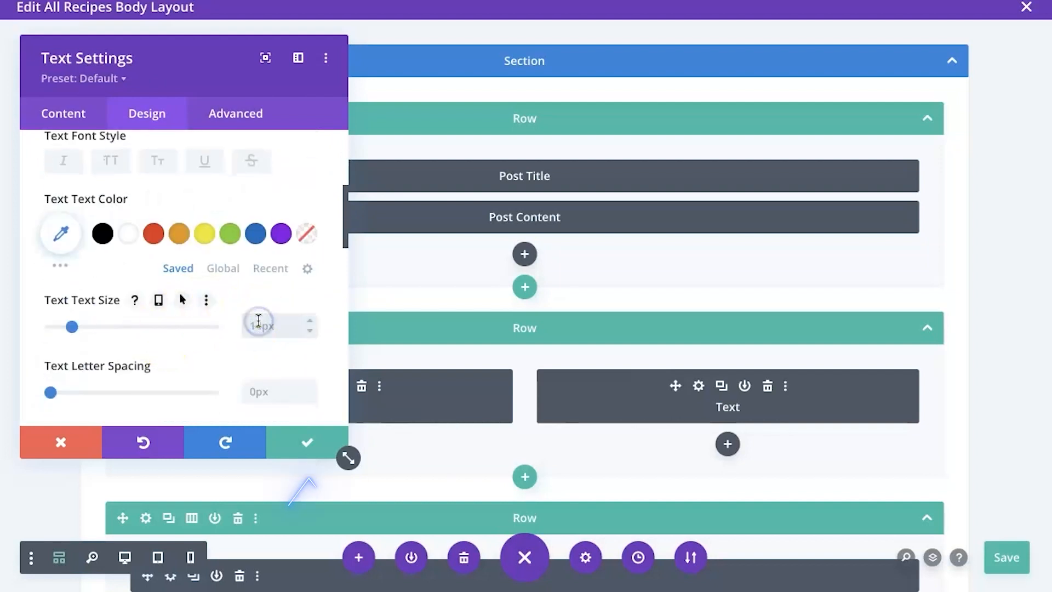
{"action": "type", "text": "24"}
{"action": "left_click", "coordinate": [305, 445]}
Save the body layout and review the New Beefcake page from the cooking details down to the recipe step
{"action": "left_click", "coordinate": [1006, 556]}
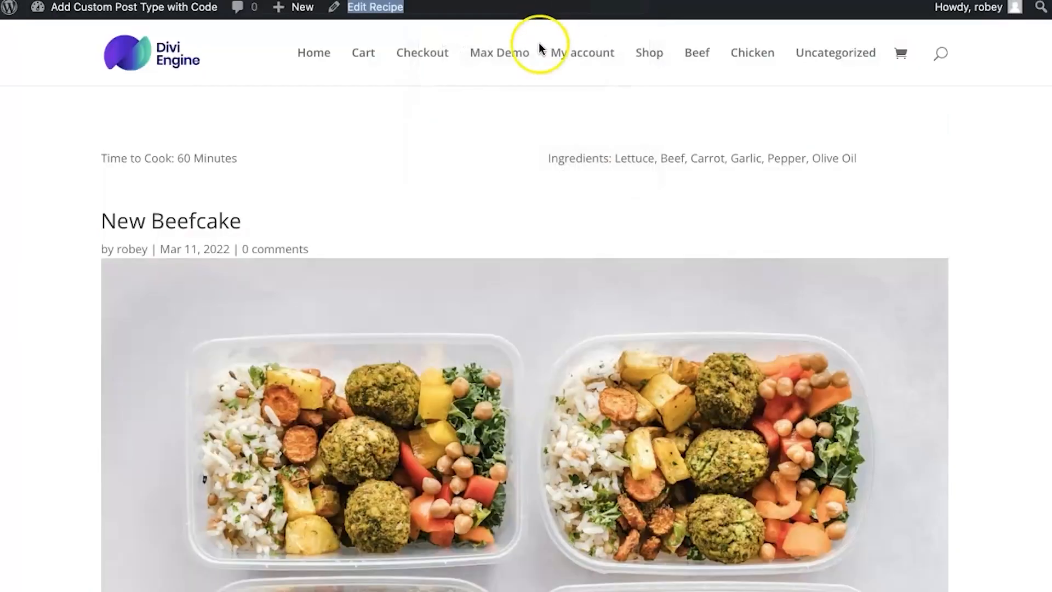
{"action": "scroll", "coordinate": [473, 221], "scroll_direction": "down", "scroll_amount": 12}
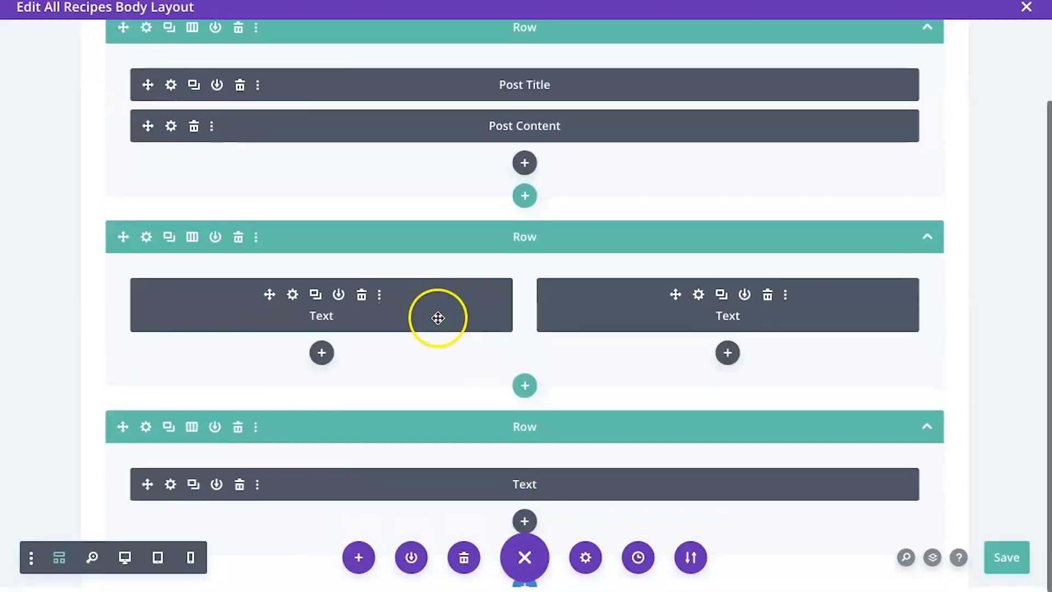
Add an Image module below the Text module in the last row, using the ACF Step Image field as its dynamic image
{"action": "left_click", "coordinate": [528, 527]}
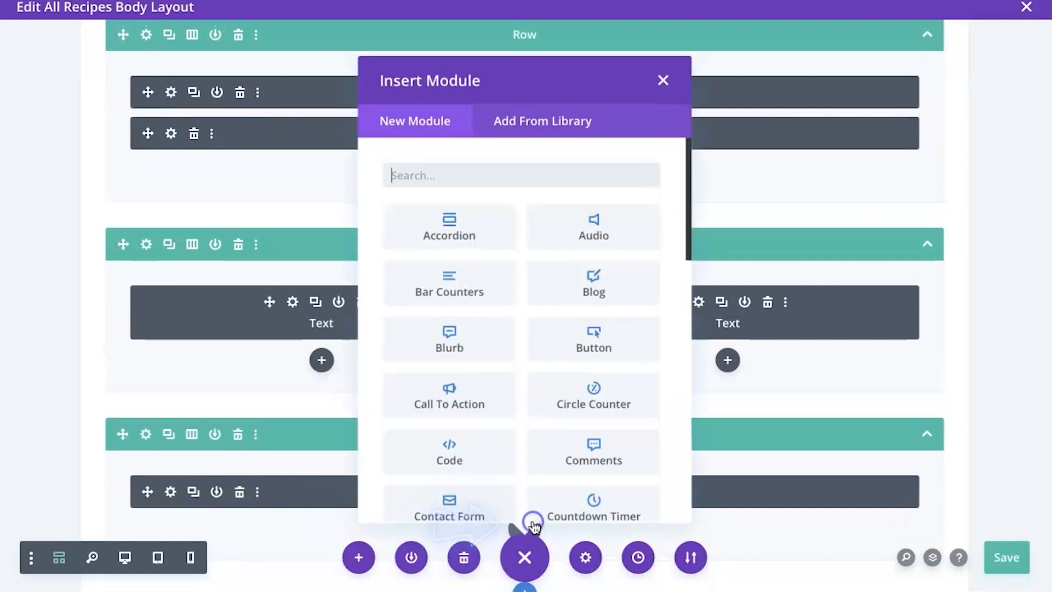
{"action": "type", "text": "image"}
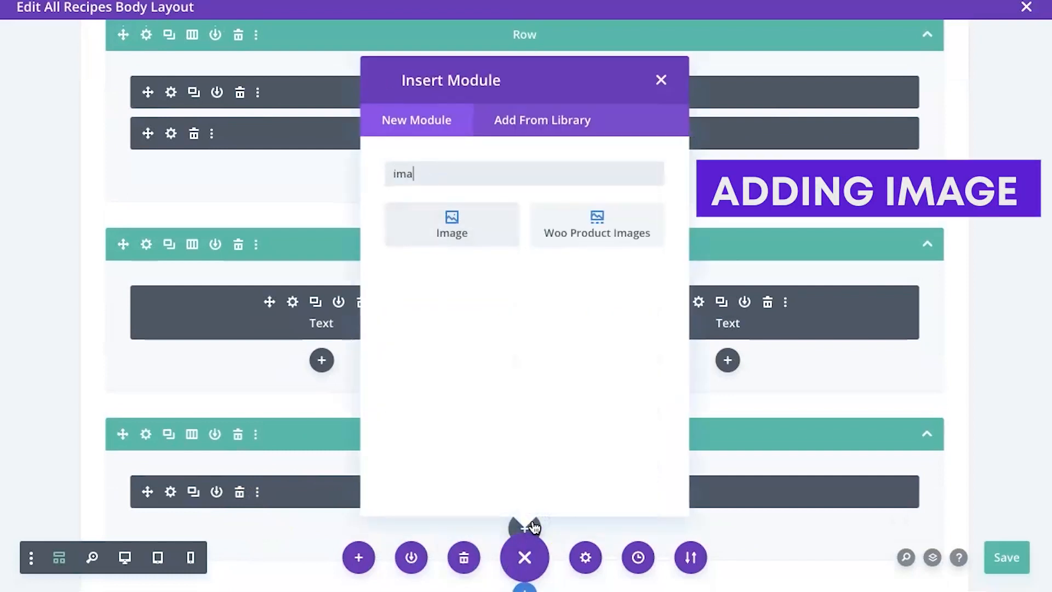
{"action": "left_click", "coordinate": [436, 233]}
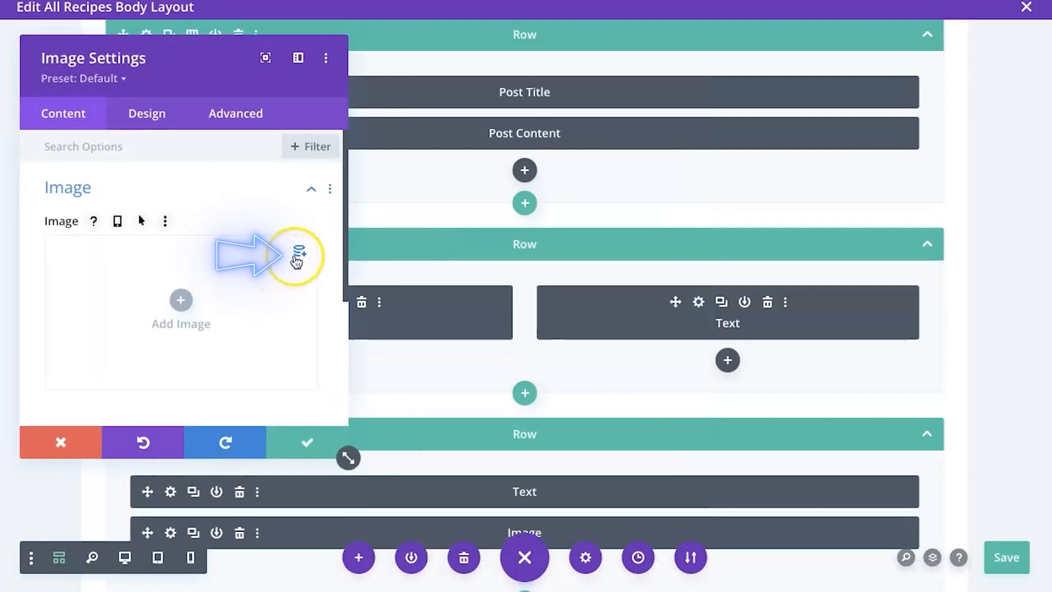
{"action": "left_click", "coordinate": [297, 255]}
{"action": "scroll", "coordinate": [218, 329], "scroll_direction": "down", "scroll_amount": 1}
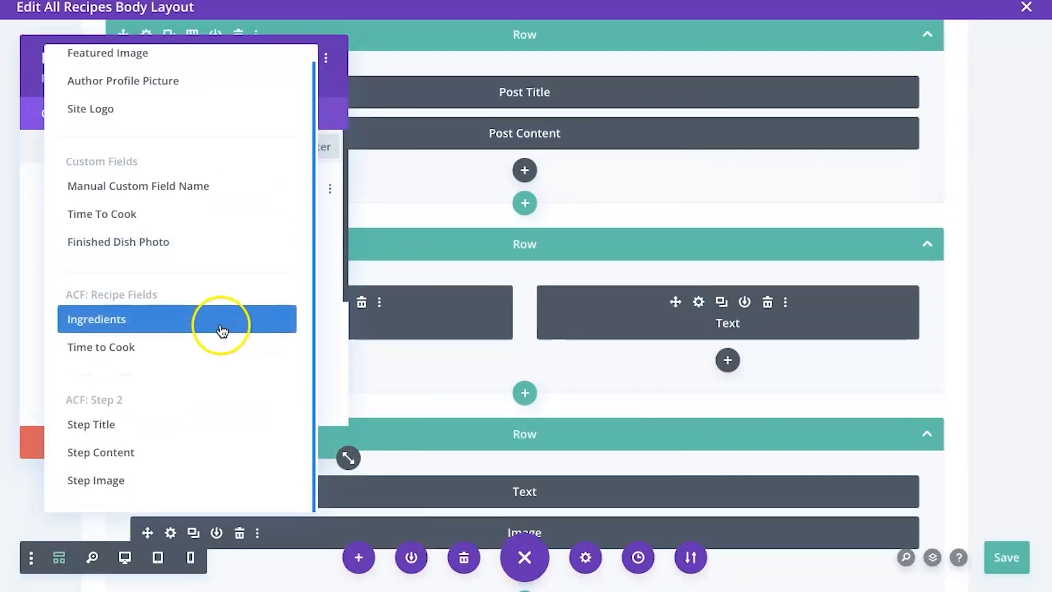
{"action": "left_click", "coordinate": [154, 489]}
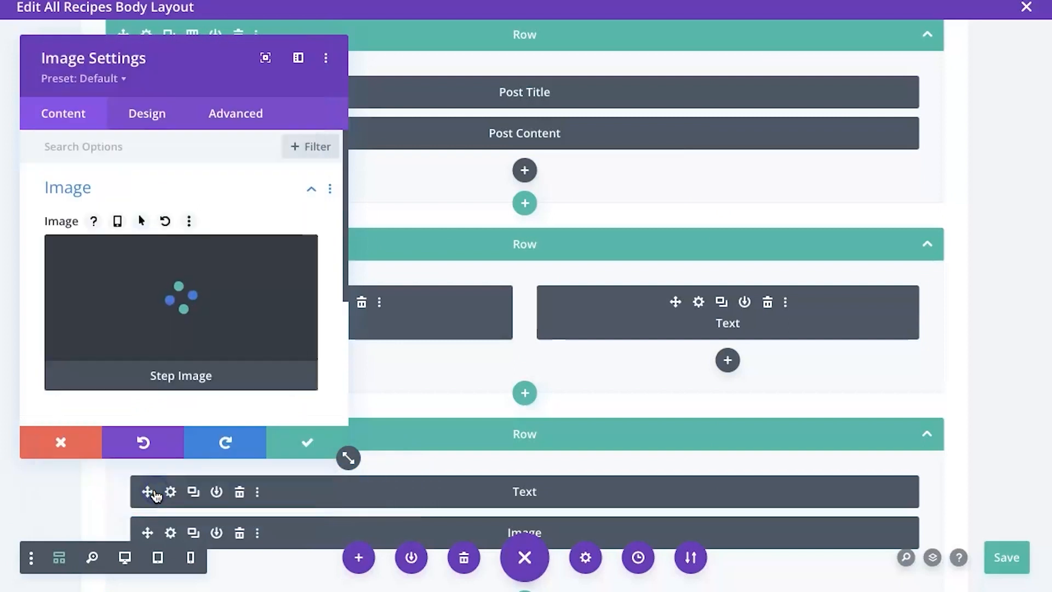
{"action": "left_click", "coordinate": [290, 444]}
Add a Text module below the Image module in the last row
{"action": "scroll", "coordinate": [513, 366], "scroll_direction": "down", "scroll_amount": 1}
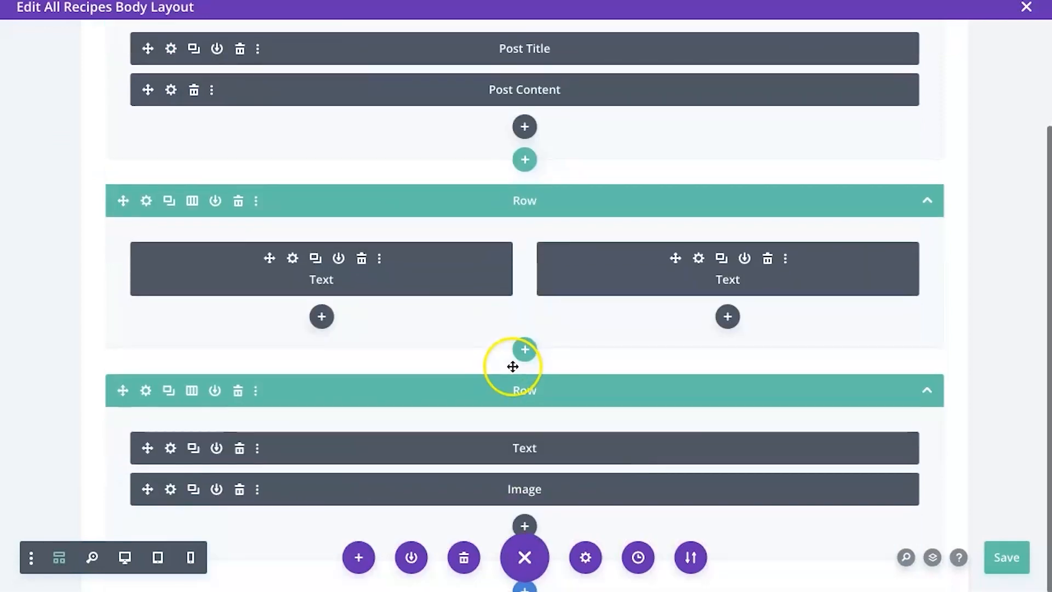
{"action": "left_click", "coordinate": [530, 524]}
{"action": "type", "text": "text"}
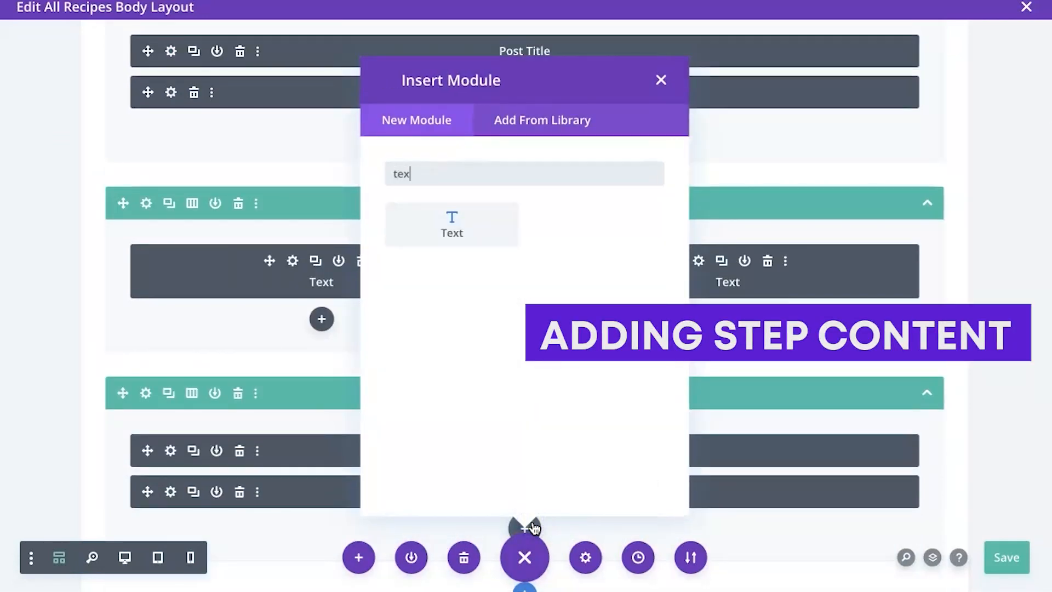
{"action": "left_click", "coordinate": [463, 236]}
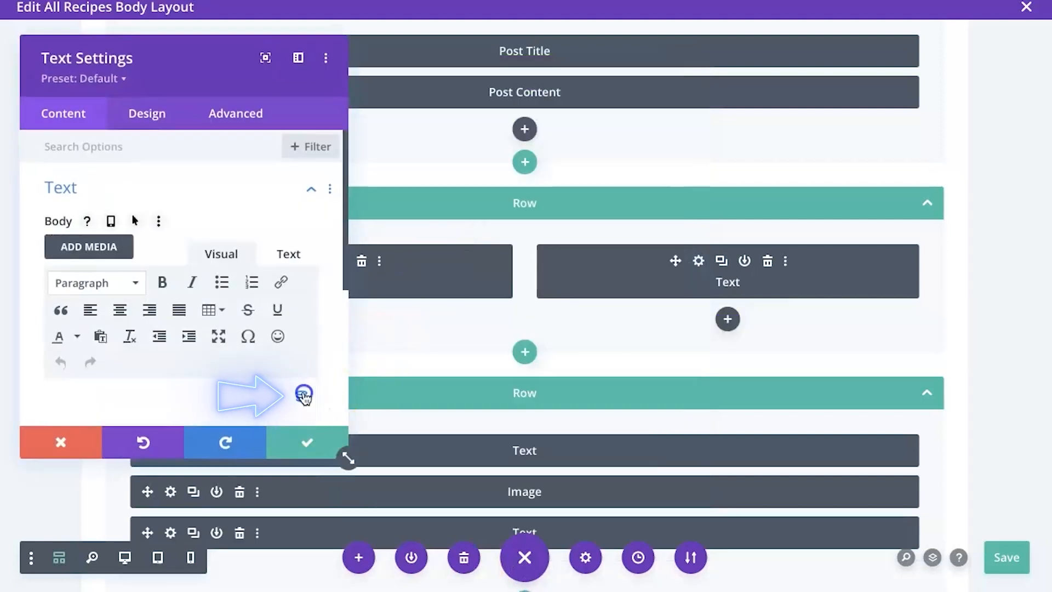
Use the ACF Step Content field as the new Text module's dynamic body, and save the module and the layout
{"action": "left_click", "coordinate": [304, 395]}
{"action": "scroll", "coordinate": [197, 399], "scroll_direction": "down", "scroll_amount": 2}
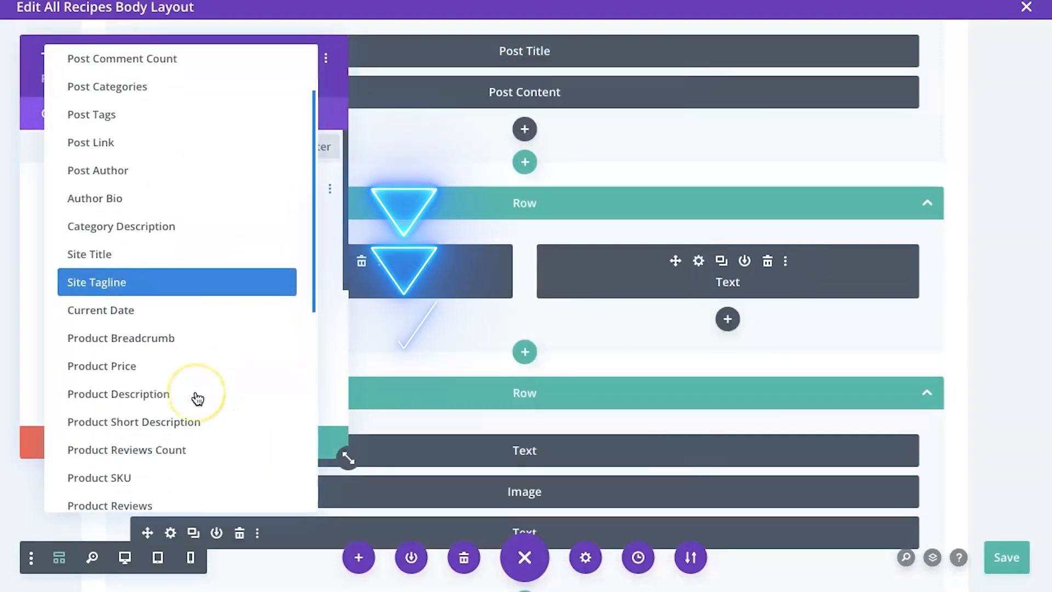
{"action": "scroll", "coordinate": [198, 398], "scroll_direction": "down", "scroll_amount": 8}
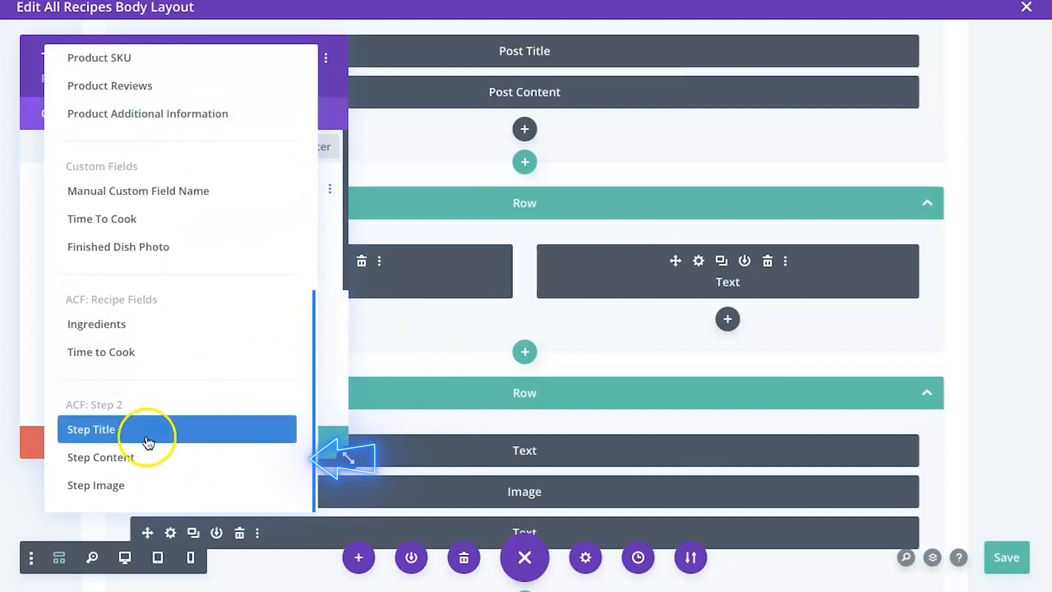
{"action": "left_click", "coordinate": [142, 456]}
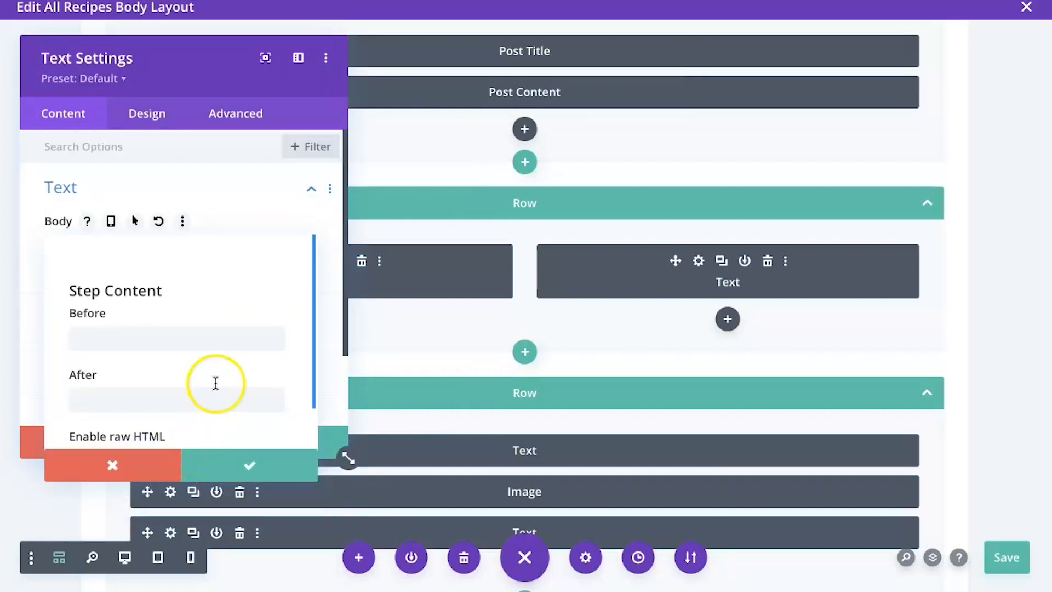
{"action": "left_click", "coordinate": [248, 465]}
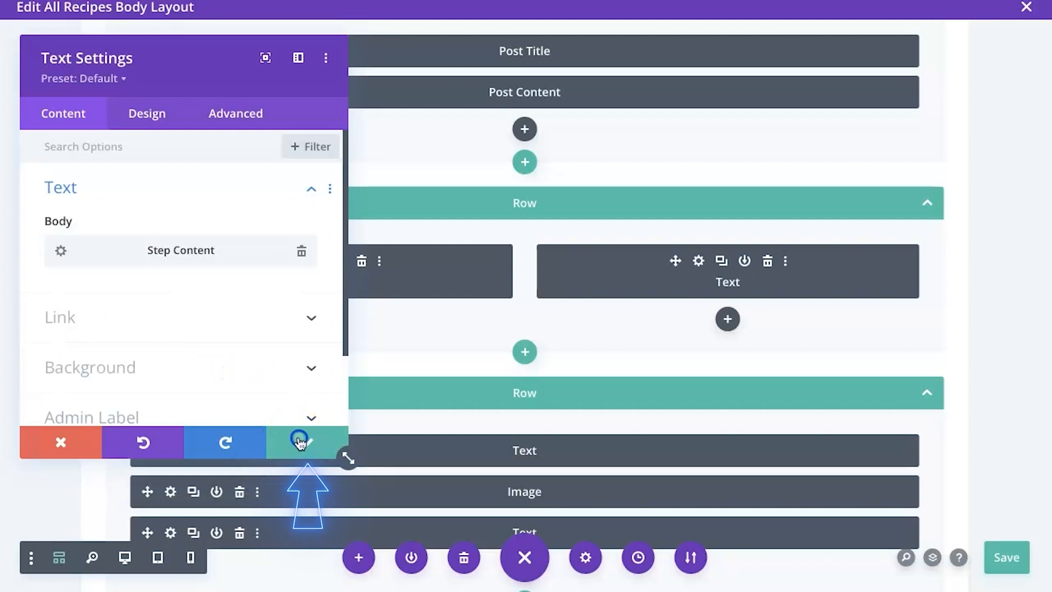
{"action": "left_click", "coordinate": [299, 441]}
{"action": "left_click", "coordinate": [1001, 548]}
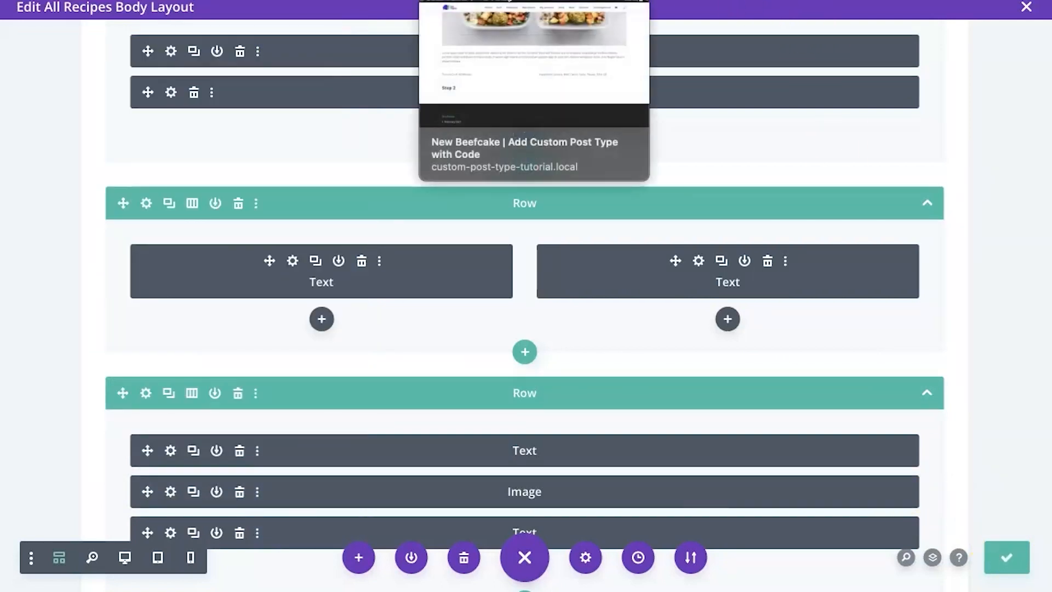
Review the New Beefcake page, examining the photo, cooking details and the recipe step's title, image and content
{"action": "left_click", "coordinate": [509, 1]}
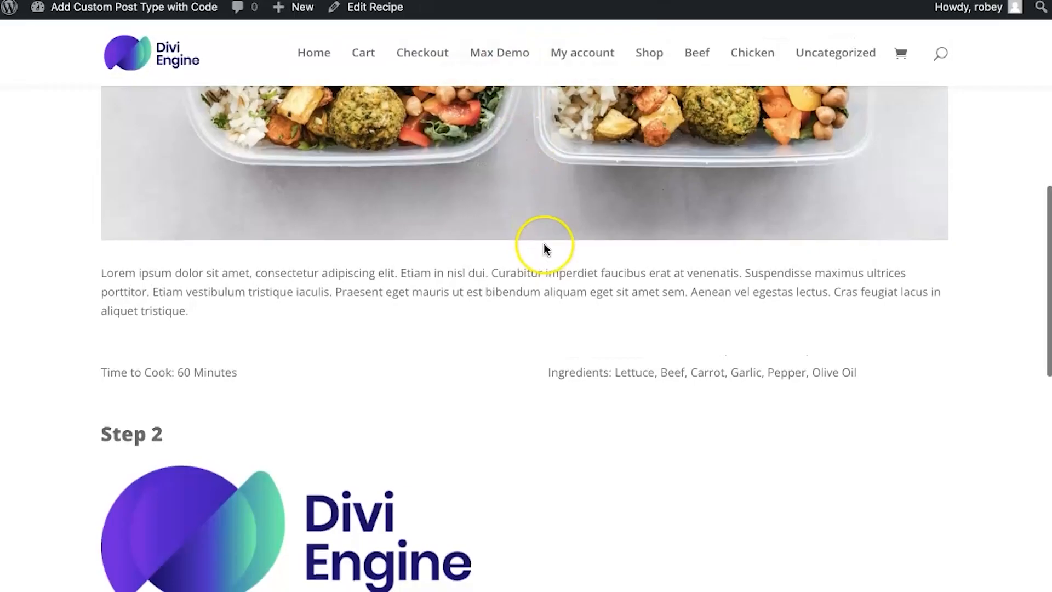
{"action": "scroll", "coordinate": [544, 247], "scroll_direction": "down", "scroll_amount": 1}
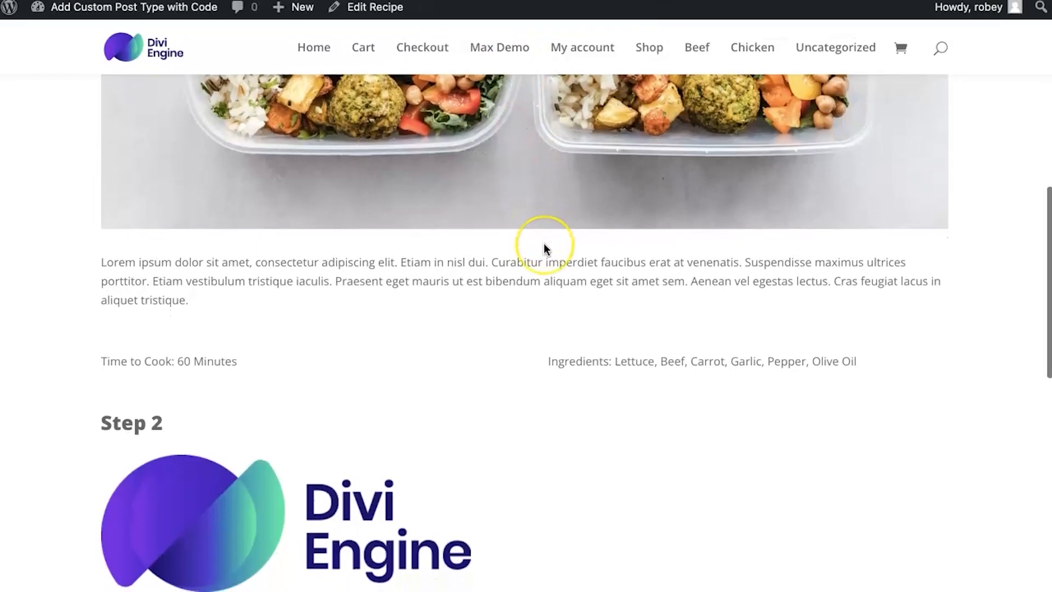
{"action": "scroll", "coordinate": [544, 245], "scroll_direction": "down", "scroll_amount": 3}
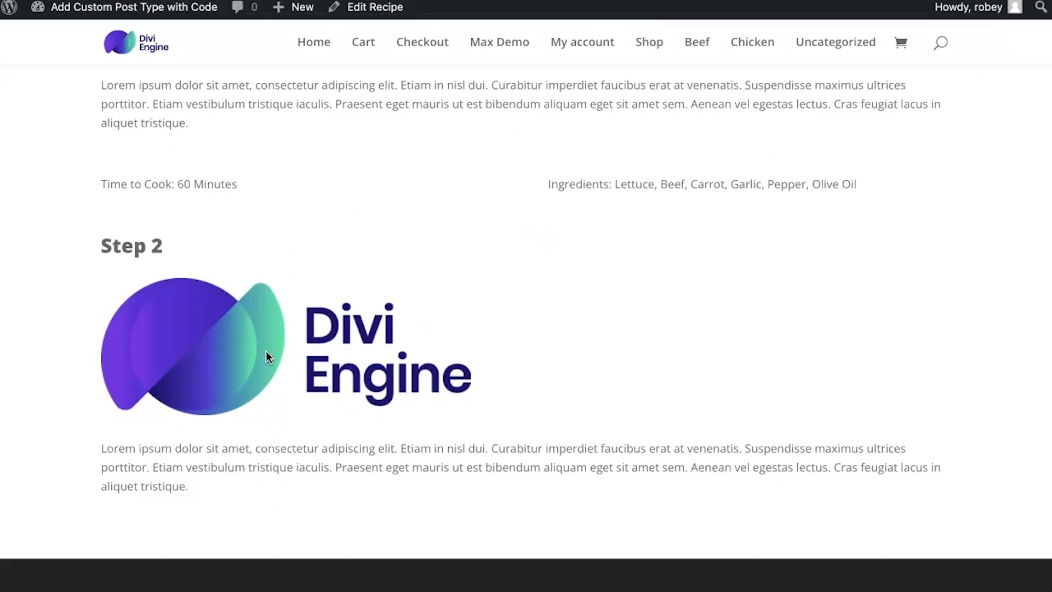
{"action": "scroll", "coordinate": [269, 321], "scroll_direction": "up", "scroll_amount": 10}
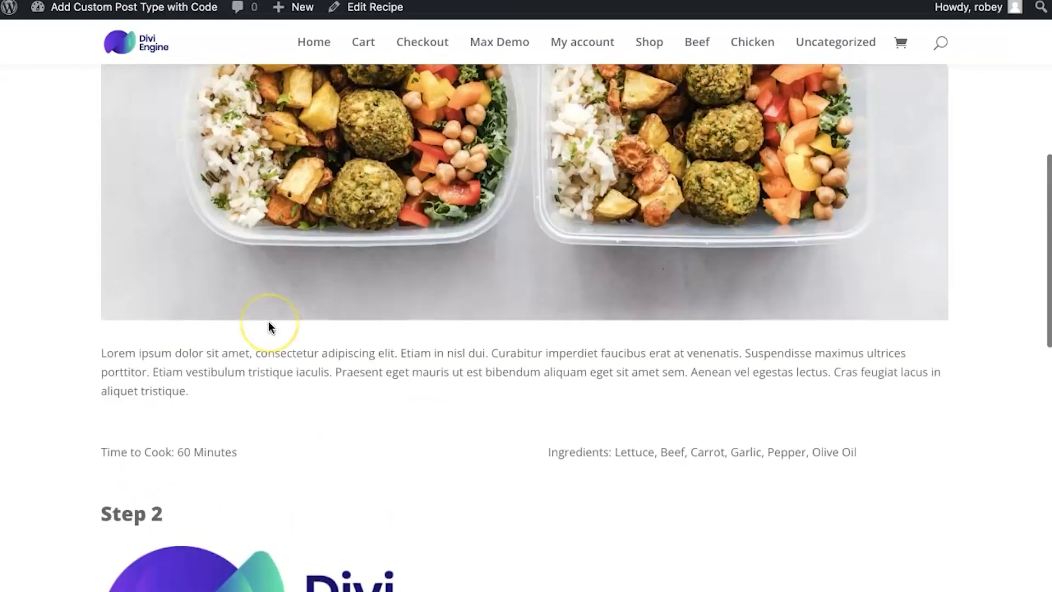
{"action": "scroll", "coordinate": [268, 321], "scroll_direction": "down", "scroll_amount": 10}
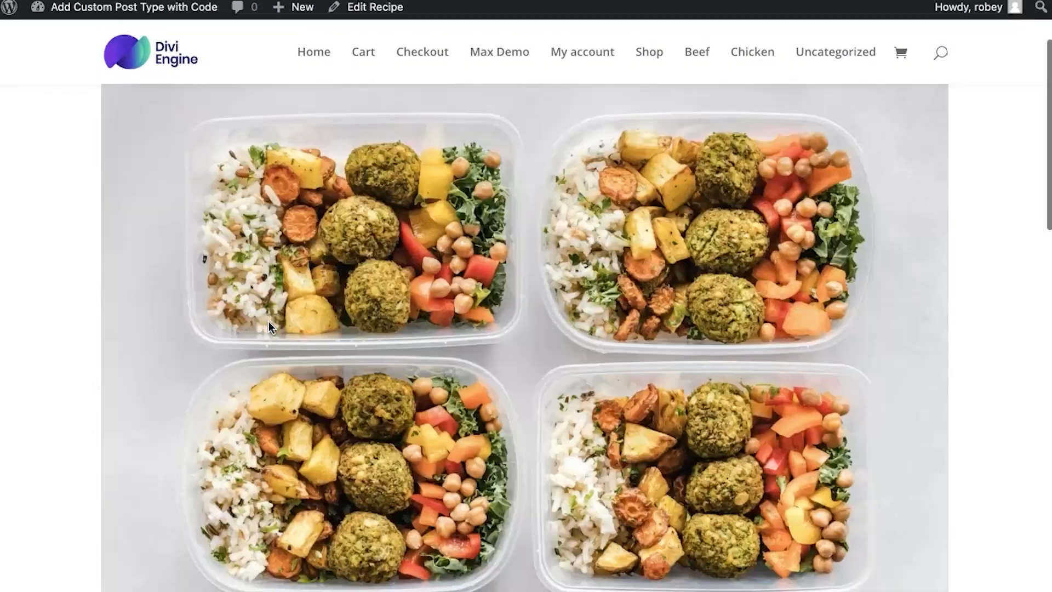
{"action": "scroll", "coordinate": [269, 324], "scroll_direction": "down", "scroll_amount": 5}
{"action": "scroll", "coordinate": [269, 323], "scroll_direction": "up", "scroll_amount": 10}
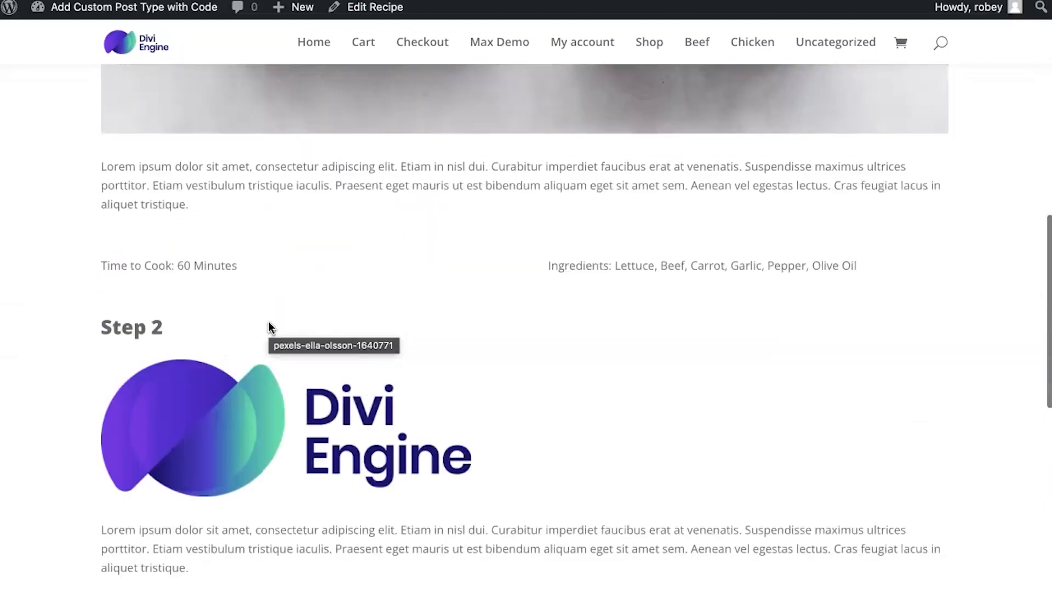
{"action": "scroll", "coordinate": [269, 321], "scroll_direction": "down", "scroll_amount": 4}
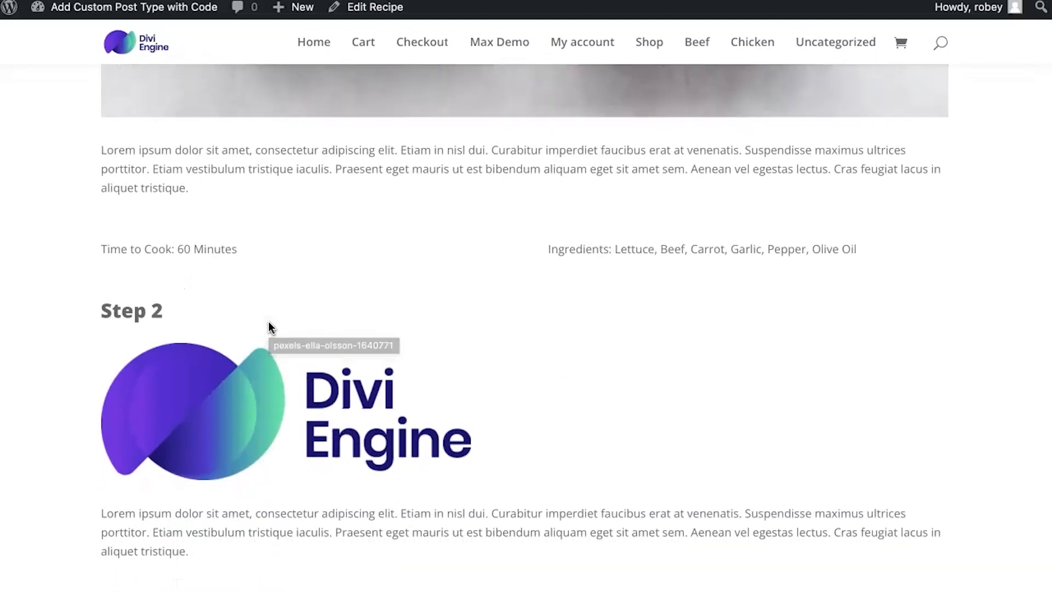
{"action": "scroll", "coordinate": [268, 321], "scroll_direction": "down", "scroll_amount": 3}
{"action": "scroll", "coordinate": [269, 321], "scroll_direction": "up", "scroll_amount": 2}
{"action": "scroll", "coordinate": [268, 323], "scroll_direction": "up", "scroll_amount": 5}
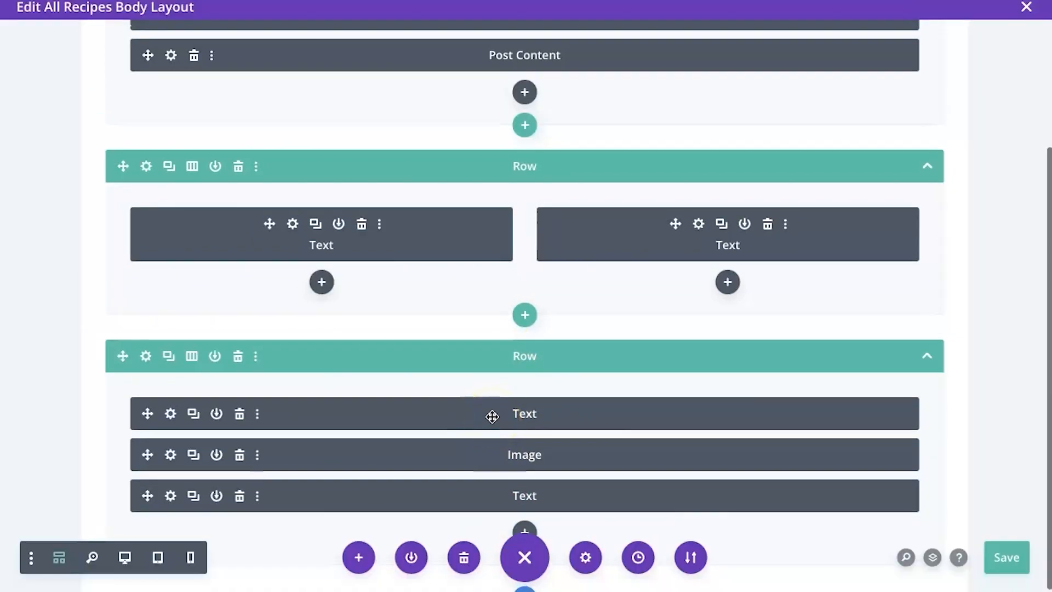
Add a Custom Field display condition to the row holding the step's Text, Image and Text modules
{"action": "left_click", "coordinate": [146, 357]}
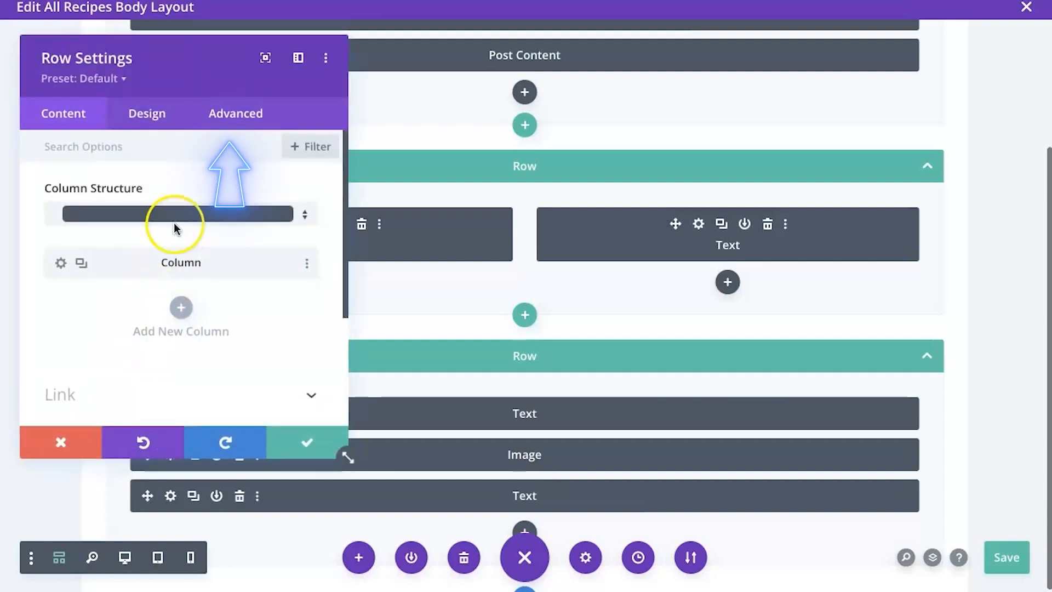
{"action": "left_click", "coordinate": [226, 116]}
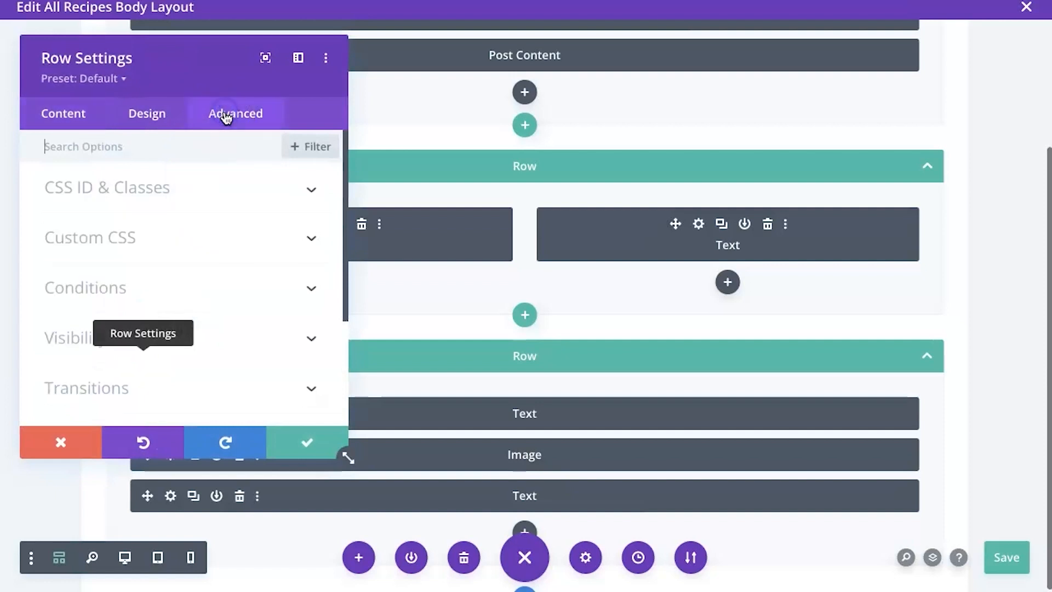
{"action": "left_click", "coordinate": [148, 282]}
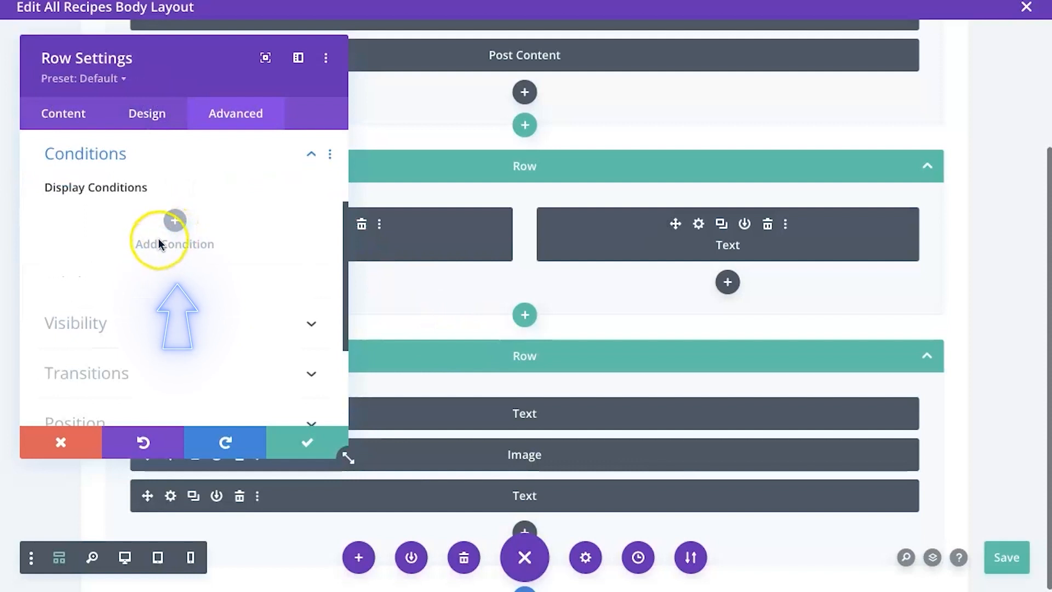
{"action": "left_click", "coordinate": [175, 219]}
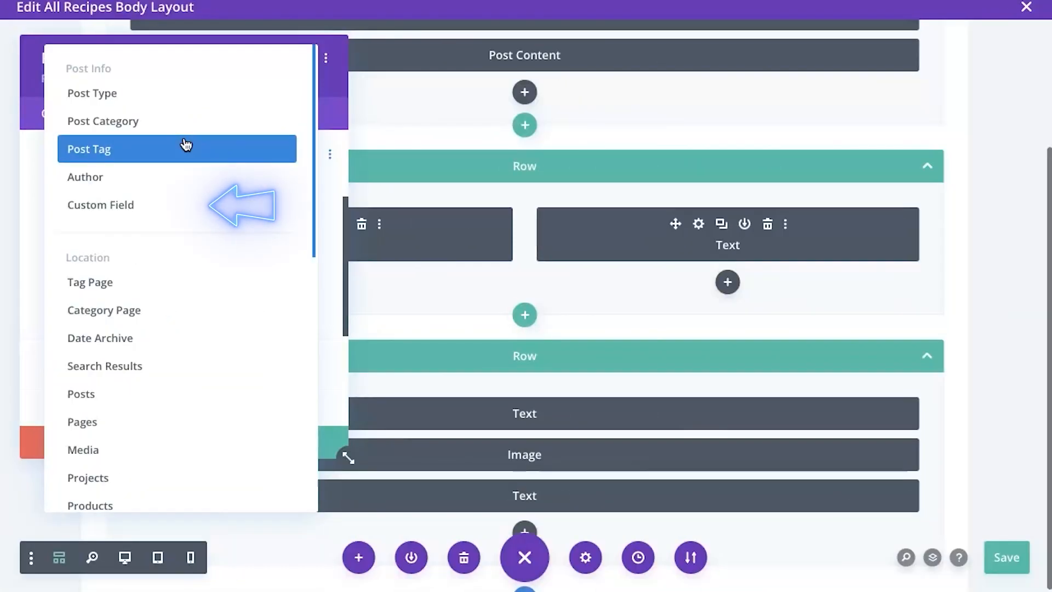
{"action": "left_click", "coordinate": [160, 197]}
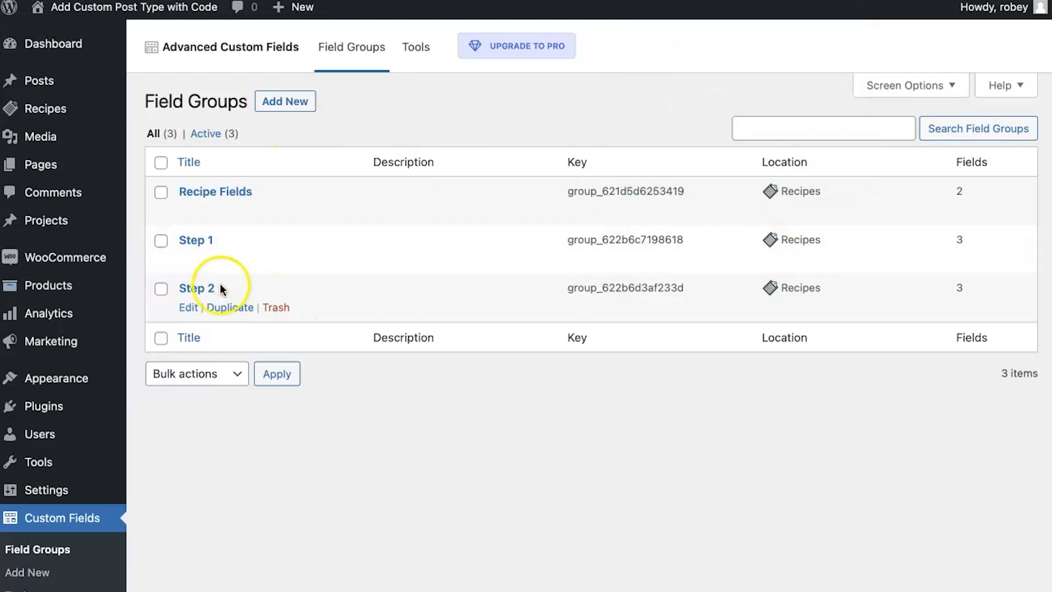
Copy the Step Title field's name from the Step 2 field group and enter step_title as the condition's custom field name
{"action": "mouse_move", "coordinate": [200, 251]}
{"action": "mouse_move", "coordinate": [189, 277]}
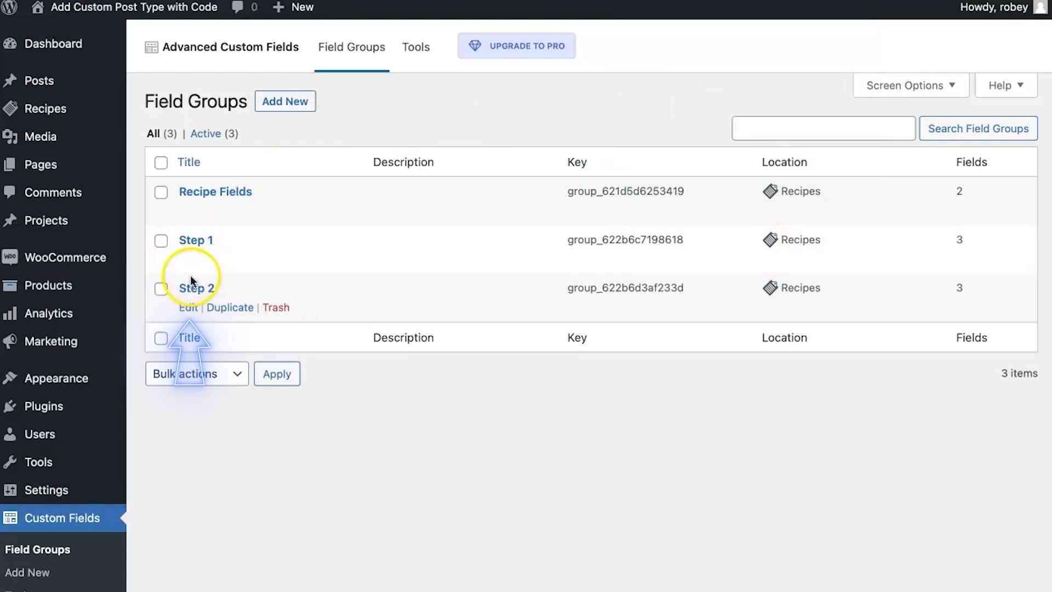
{"action": "left_click", "coordinate": [191, 308]}
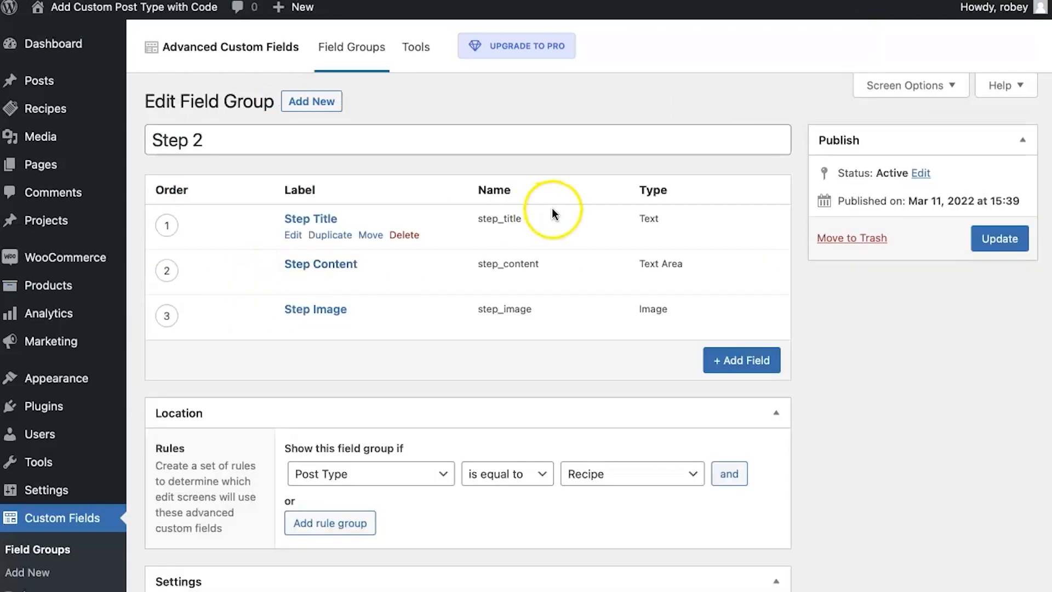
{"action": "double_click", "coordinate": [488, 219]}
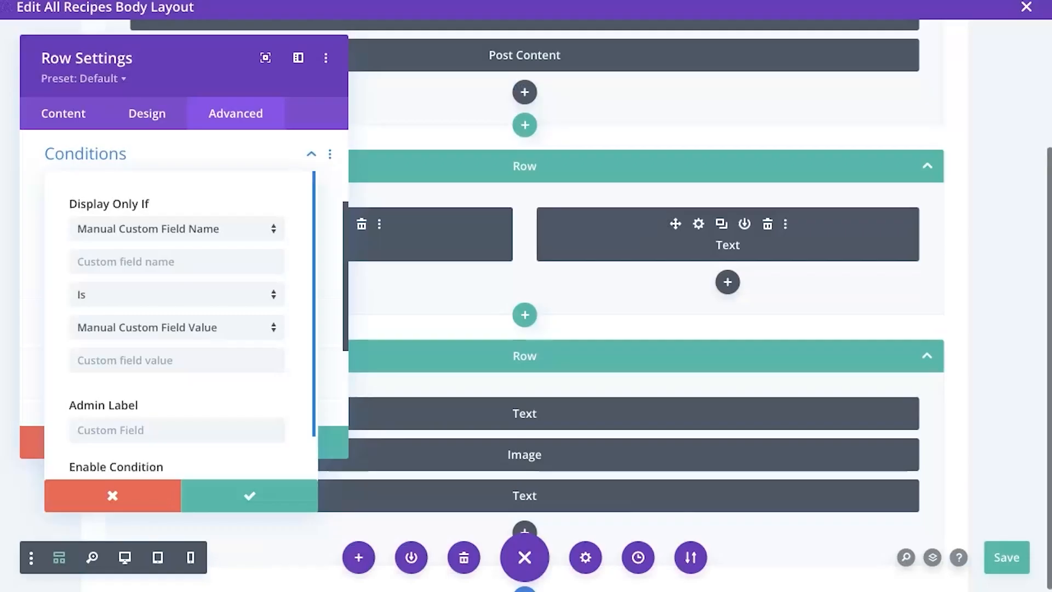
{"action": "type", "text": "step_title"}
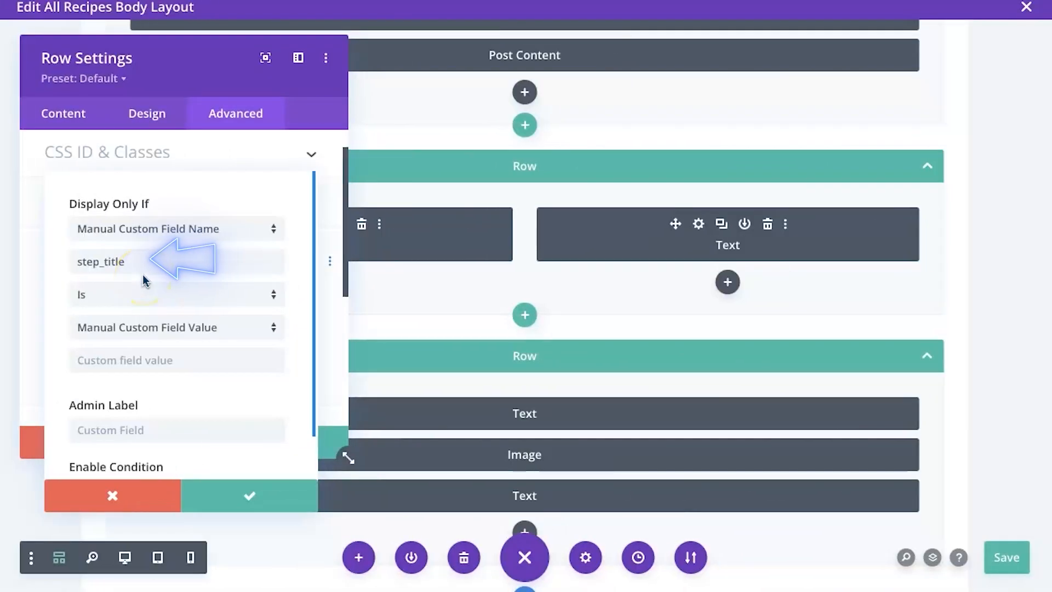
Set the condition to Is Any Value, give it the admin label "Step Has Value" and apply it
{"action": "left_click", "coordinate": [142, 291]}
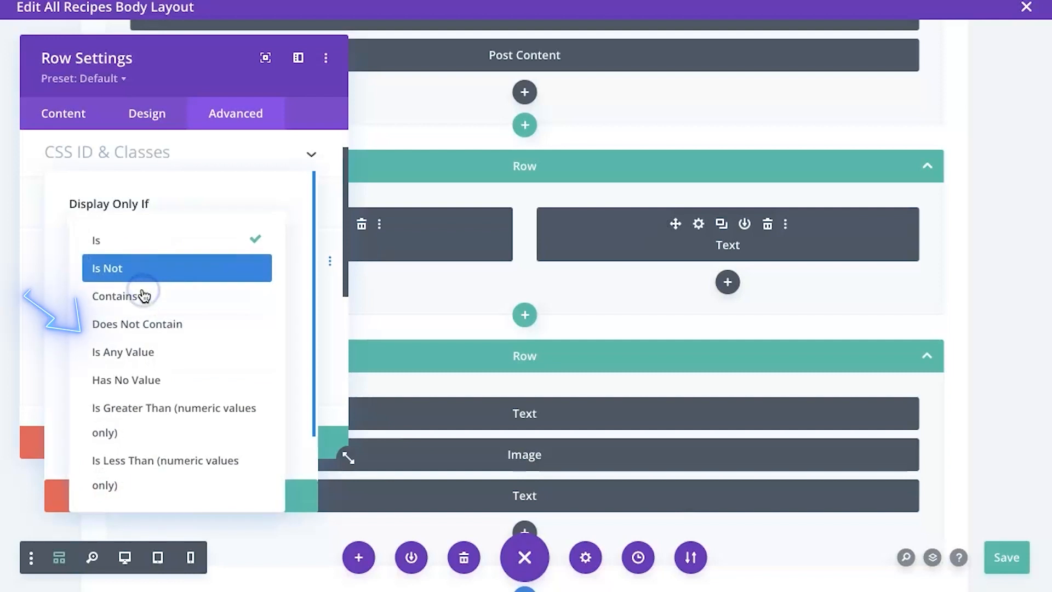
{"action": "left_click", "coordinate": [153, 365]}
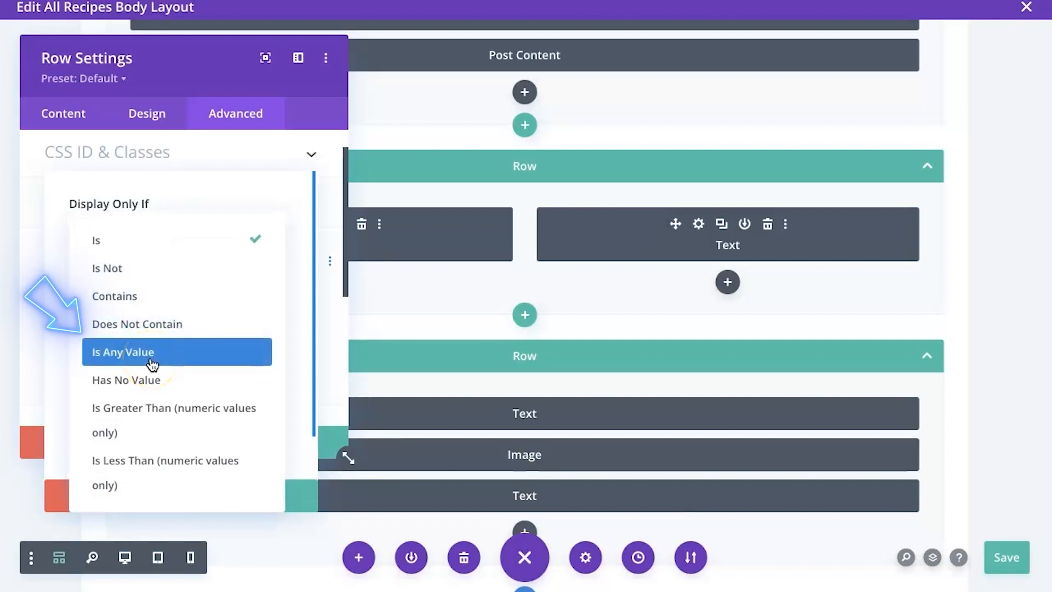
{"action": "left_click", "coordinate": [152, 363]}
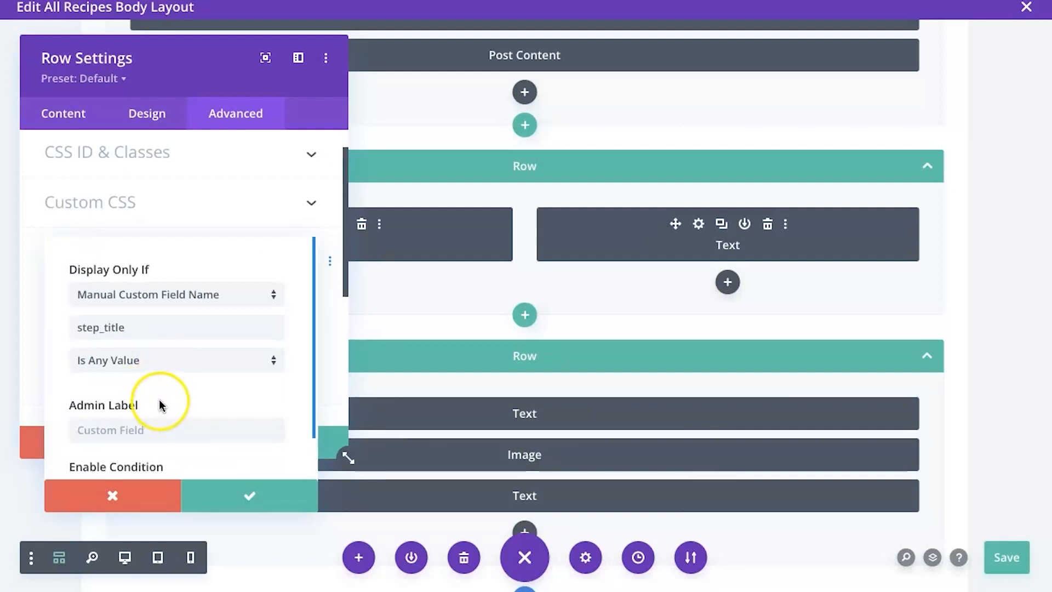
{"action": "scroll", "coordinate": [161, 405], "scroll_direction": "down", "scroll_amount": 1}
{"action": "left_click", "coordinate": [154, 369]}
{"action": "type", "text": "Step Has"}
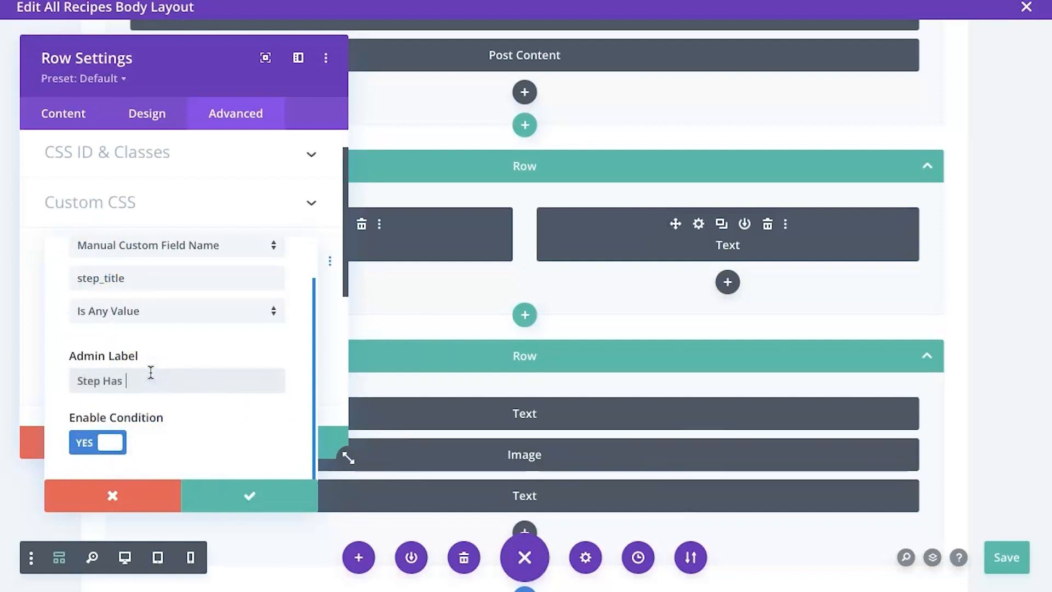
{"action": "type", "text": " Value"}
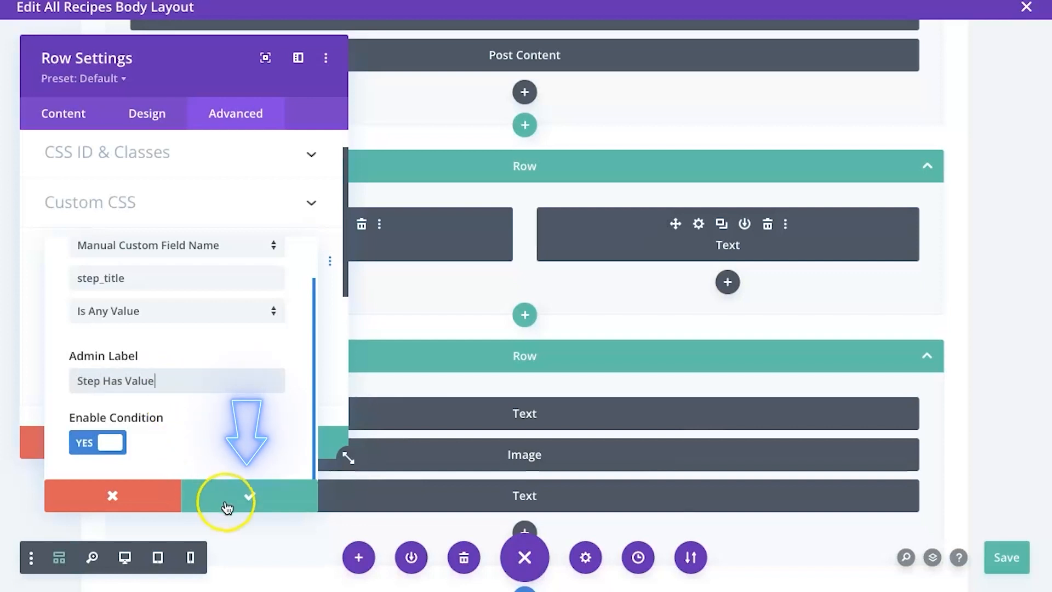
{"action": "left_click", "coordinate": [226, 497]}
{"action": "mouse_move", "coordinate": [234, 337]}
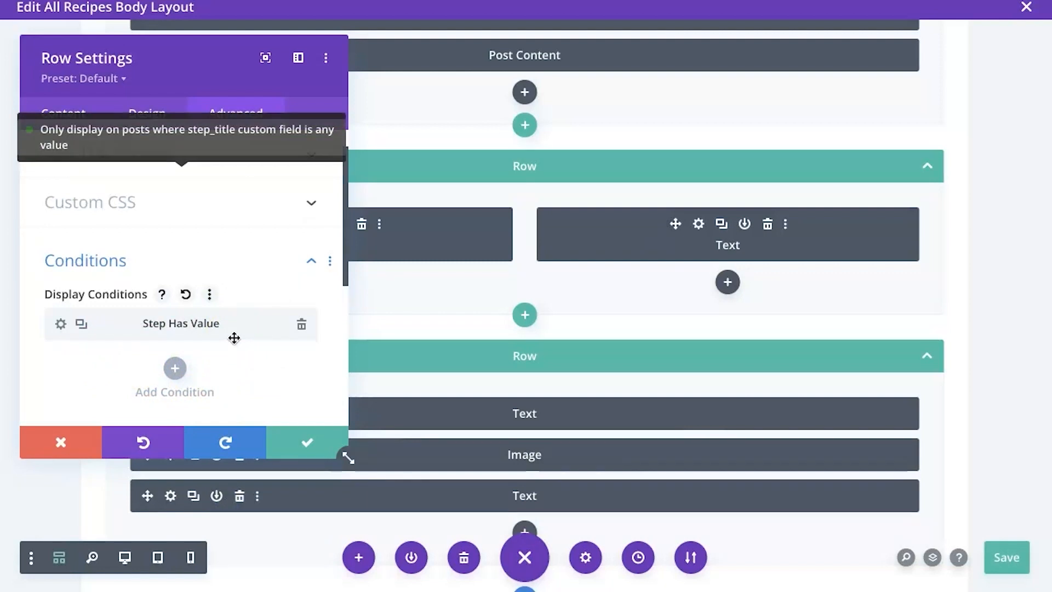
Save the row settings and the body layout, and check the New Beefcake page down to the recipe step
{"action": "left_click", "coordinate": [290, 442]}
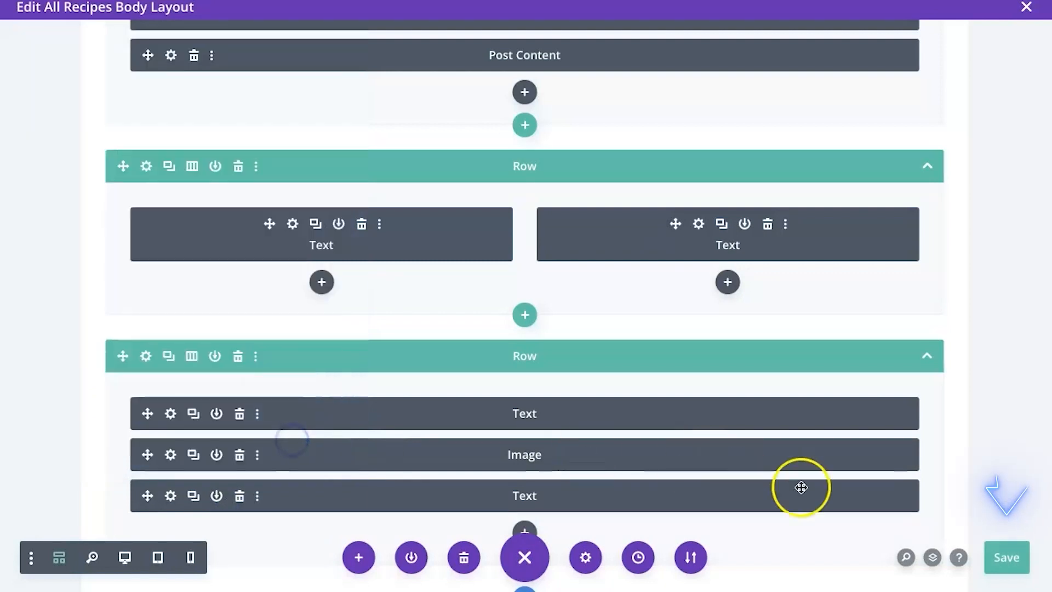
{"action": "left_click", "coordinate": [1008, 552]}
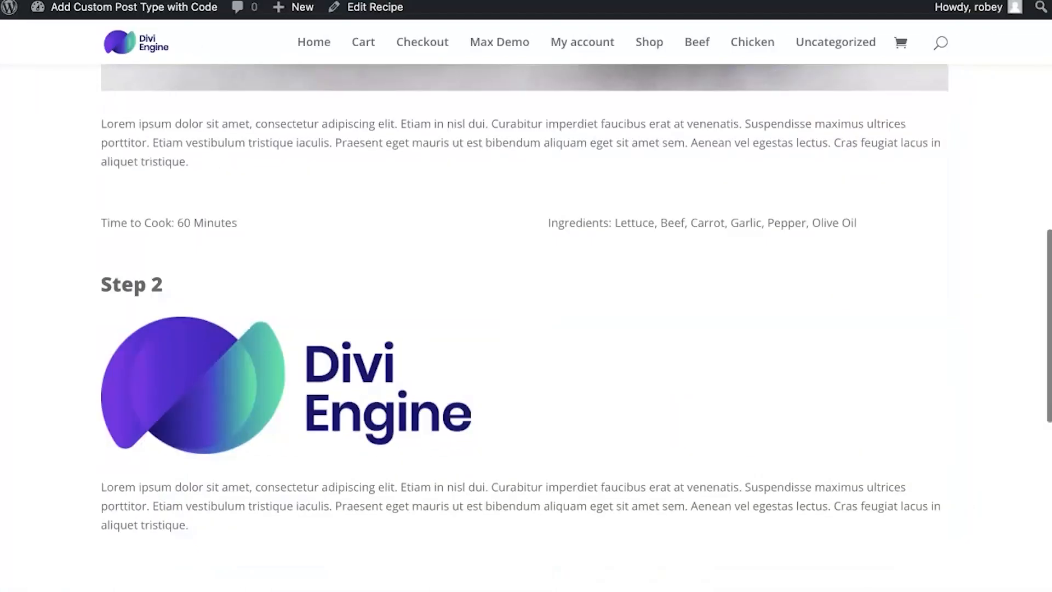
{"action": "scroll", "coordinate": [566, 175], "scroll_direction": "up", "scroll_amount": 1}
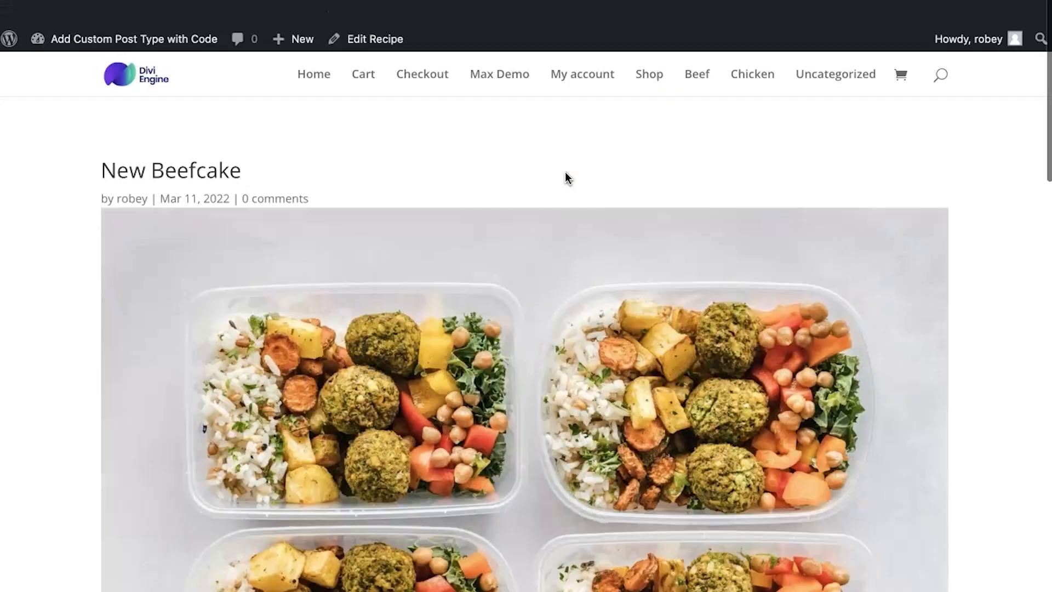
{"action": "scroll", "coordinate": [565, 175], "scroll_direction": "down", "scroll_amount": 15}
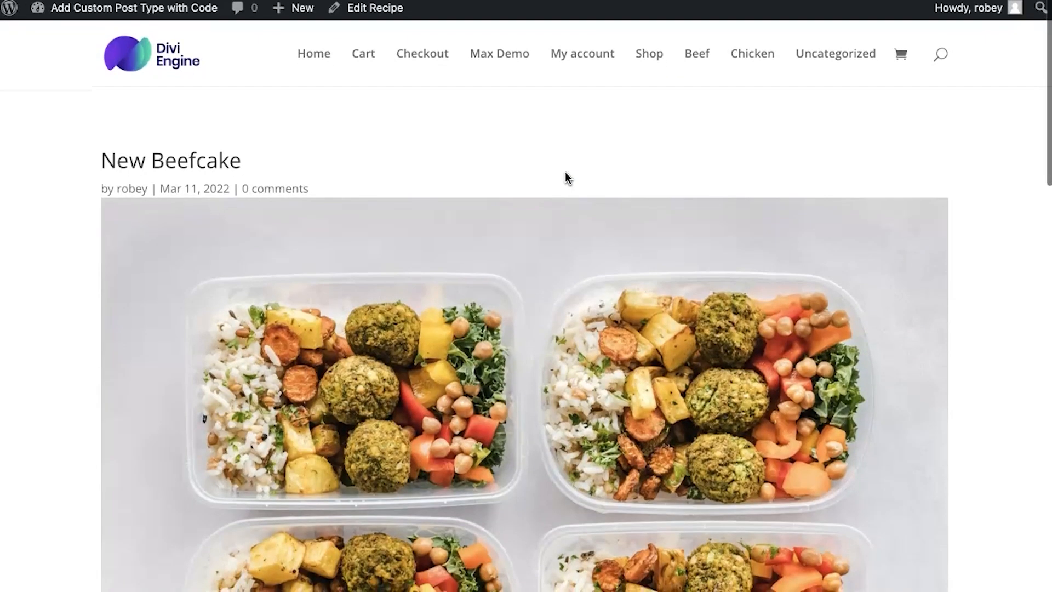
{"action": "scroll", "coordinate": [565, 172], "scroll_direction": "down", "scroll_amount": 1}
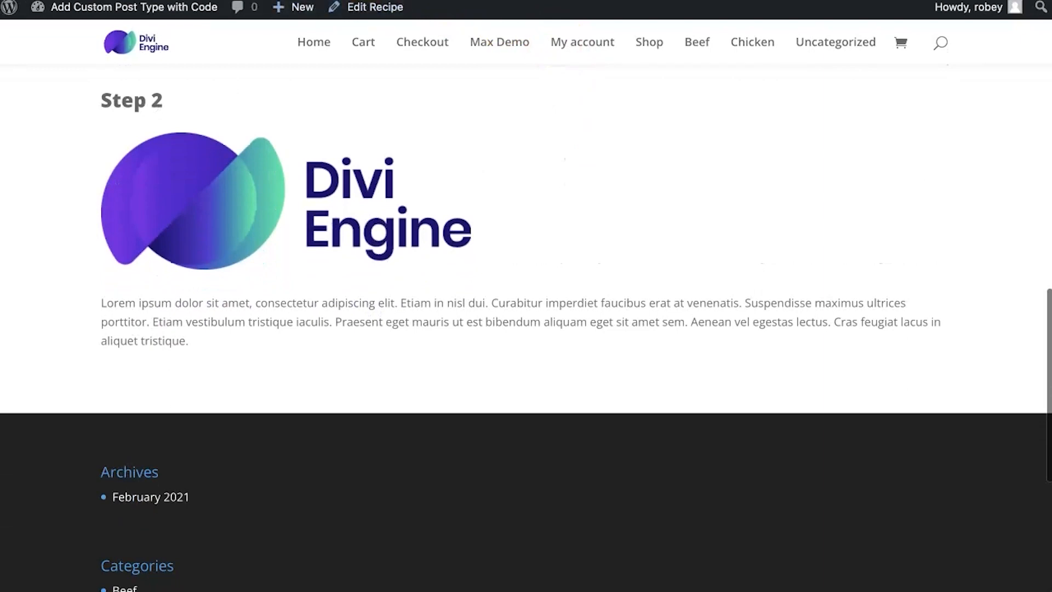
Open the New Beefcake recipe for editing and clear the Step Title in the Step 1 group
{"action": "left_click", "coordinate": [382, 10]}
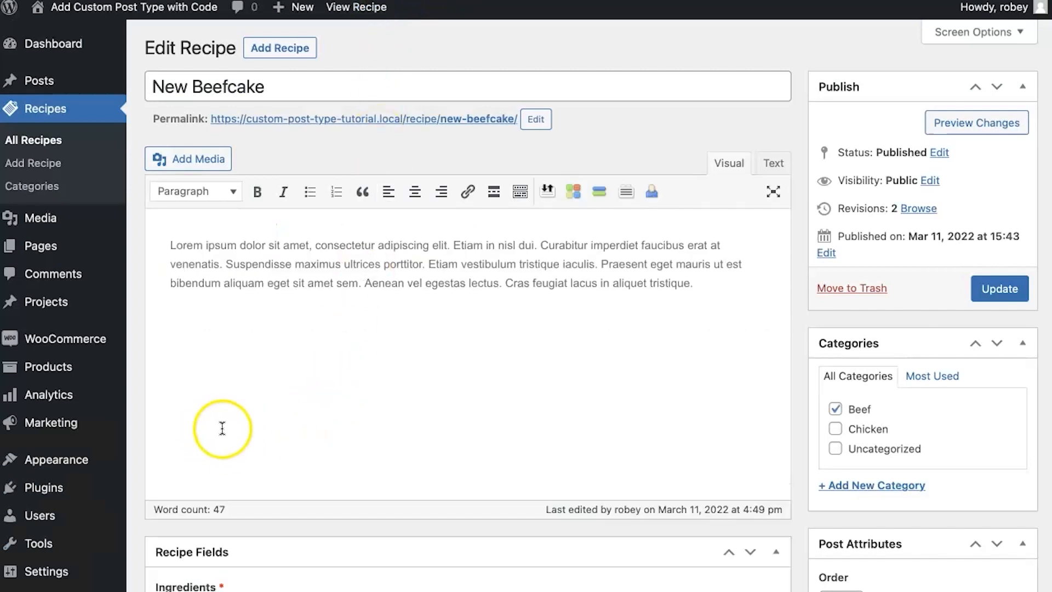
{"action": "scroll", "coordinate": [221, 428], "scroll_direction": "down", "scroll_amount": 10}
{"action": "scroll", "coordinate": [238, 431], "scroll_direction": "down", "scroll_amount": 1}
{"action": "double_click", "coordinate": [239, 330]}
{"action": "triple_click", "coordinate": [239, 330]}
{"action": "key", "text": "BackSpace"}
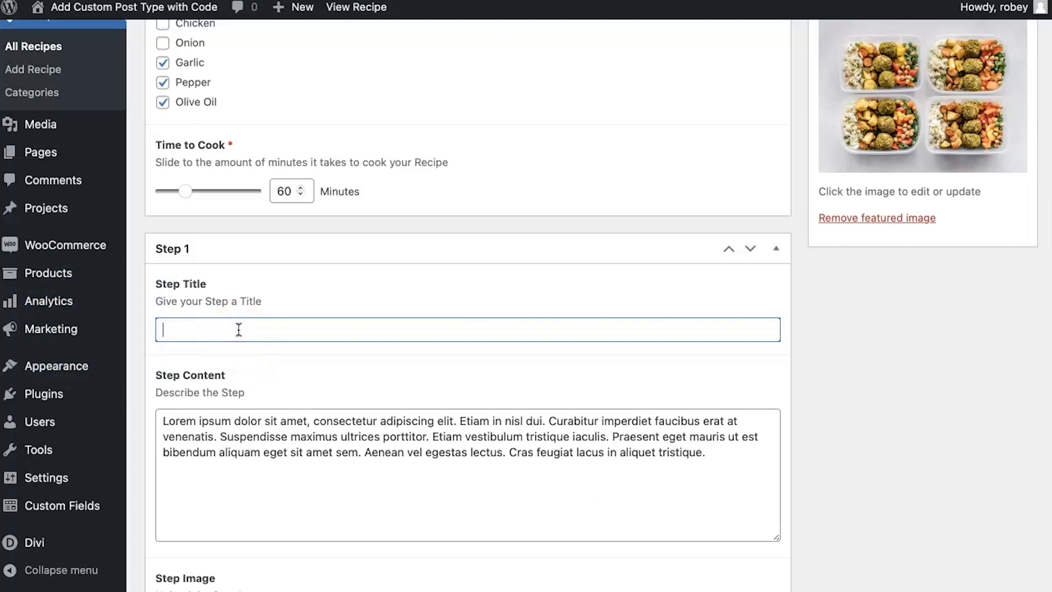
Clear the Step Title in the recipe's Step 2 group
{"action": "scroll", "coordinate": [239, 330], "scroll_direction": "down", "scroll_amount": 5}
{"action": "scroll", "coordinate": [237, 330], "scroll_direction": "down", "scroll_amount": 5}
{"action": "scroll", "coordinate": [236, 331], "scroll_direction": "down", "scroll_amount": 5}
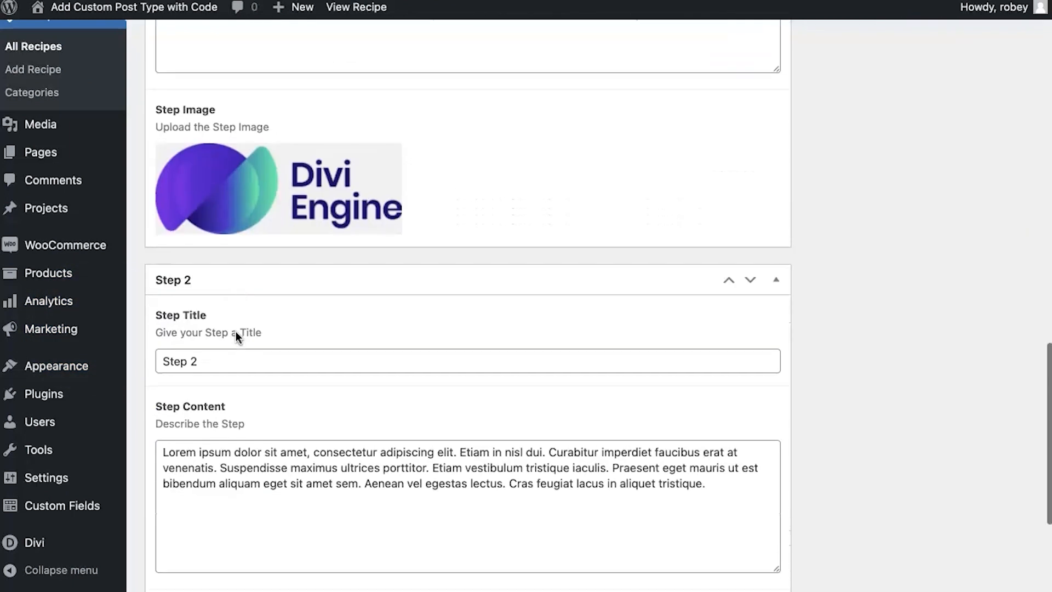
{"action": "scroll", "coordinate": [235, 335], "scroll_direction": "up", "scroll_amount": 3}
{"action": "triple_click", "coordinate": [252, 207]}
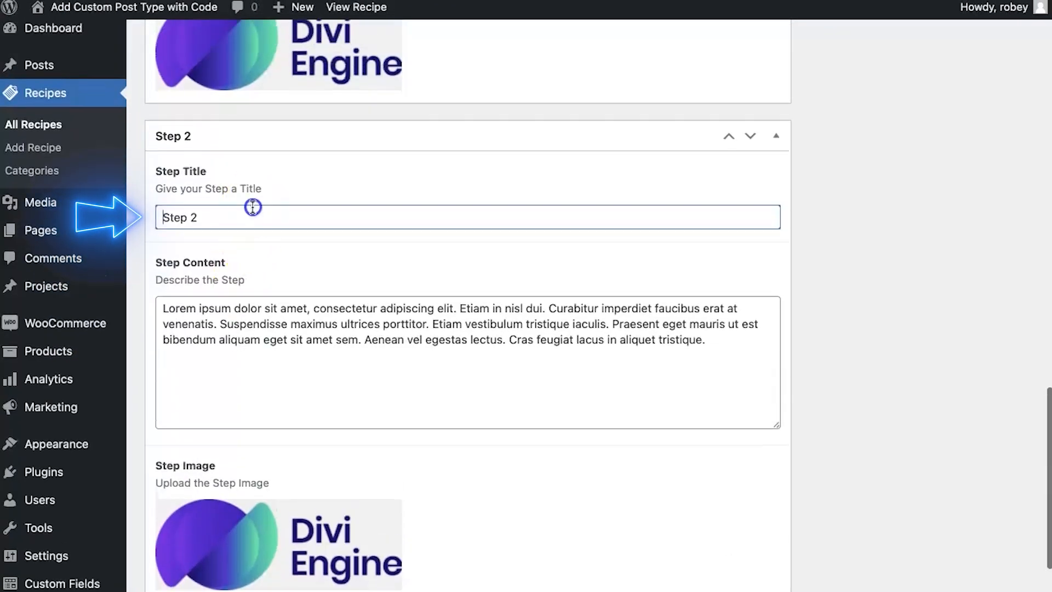
{"action": "key", "text": "BackSpace"}
Update the New Beefcake recipe and view the published post down to the area below the cooking details
{"action": "scroll", "coordinate": [787, 225], "scroll_direction": "up", "scroll_amount": 15}
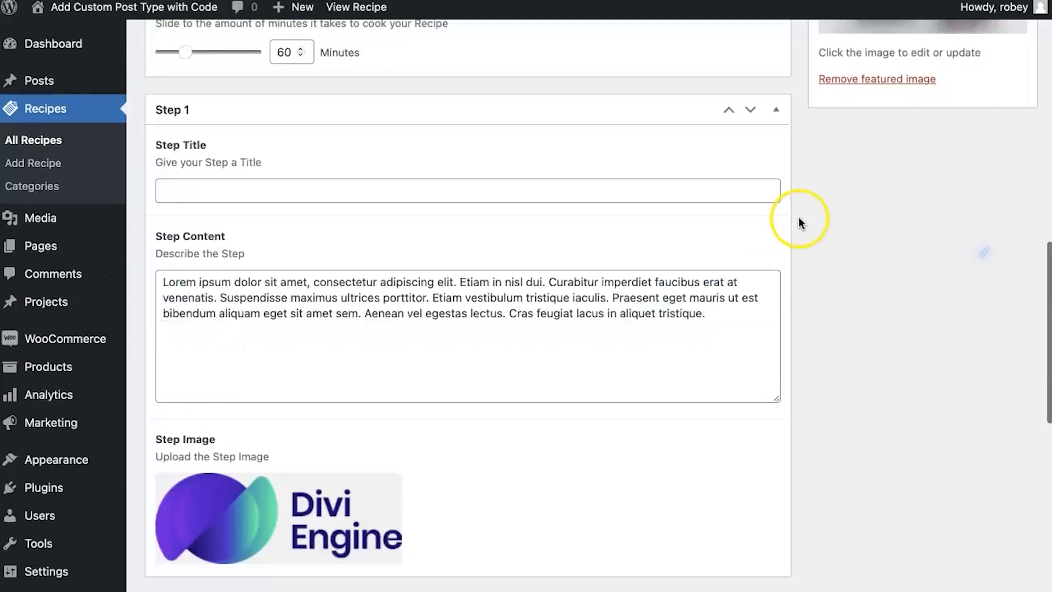
{"action": "left_click", "coordinate": [1001, 190]}
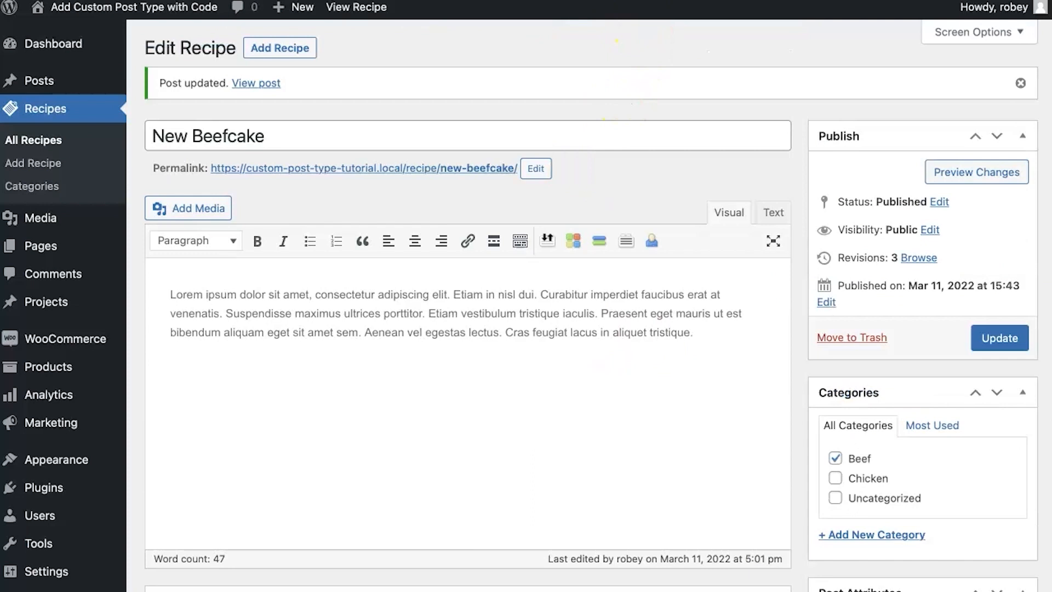
{"action": "left_click", "coordinate": [254, 83]}
{"action": "scroll", "coordinate": [492, 354], "scroll_direction": "down", "scroll_amount": 10}
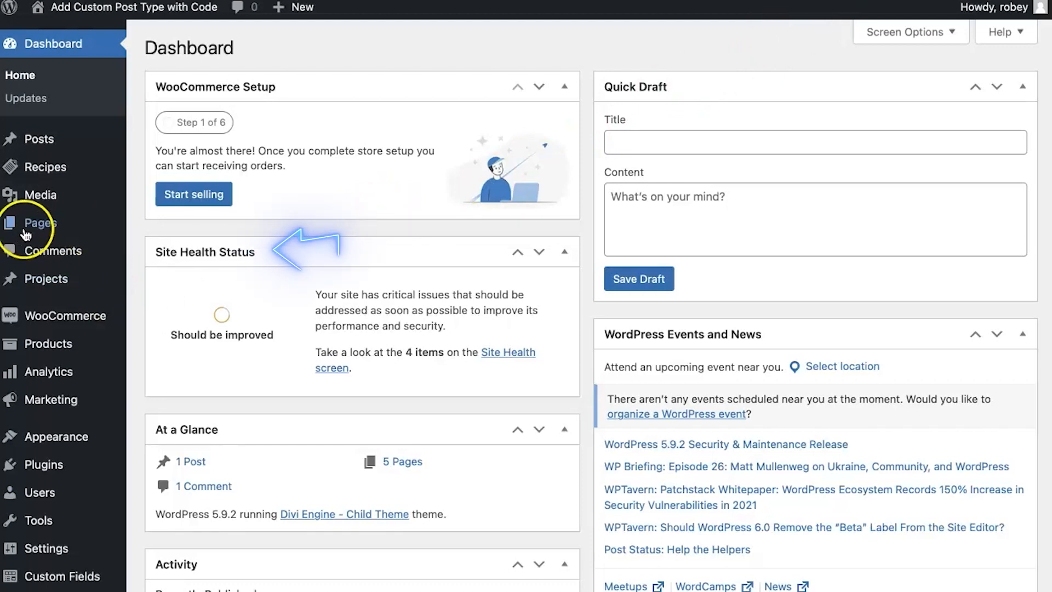
Create a new page titled Recipe Index and start building it from scratch with the Divi Builder
{"action": "mouse_move", "coordinate": [35, 231]}
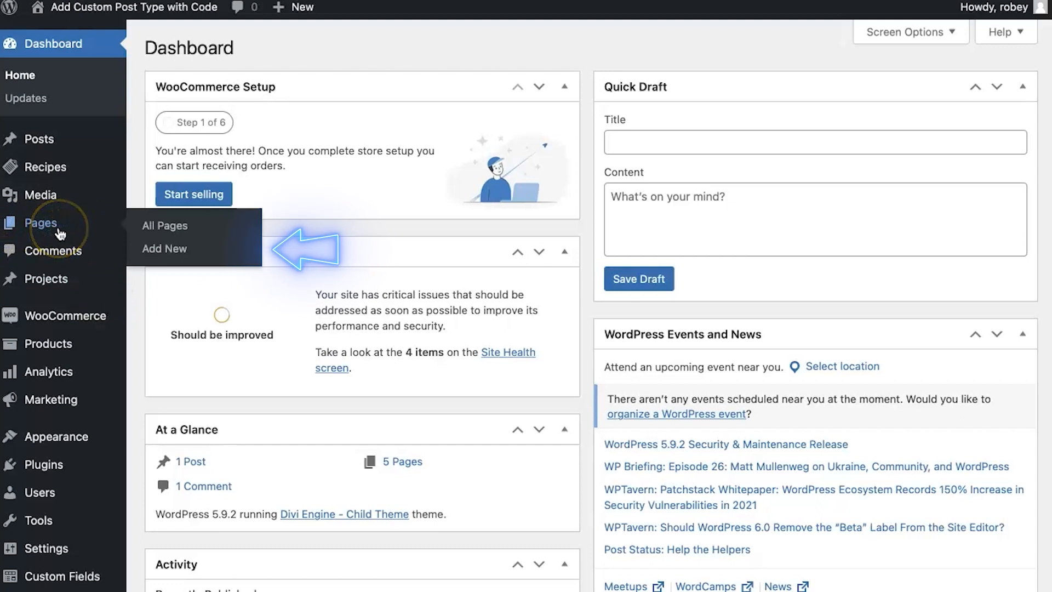
{"action": "left_click", "coordinate": [165, 258]}
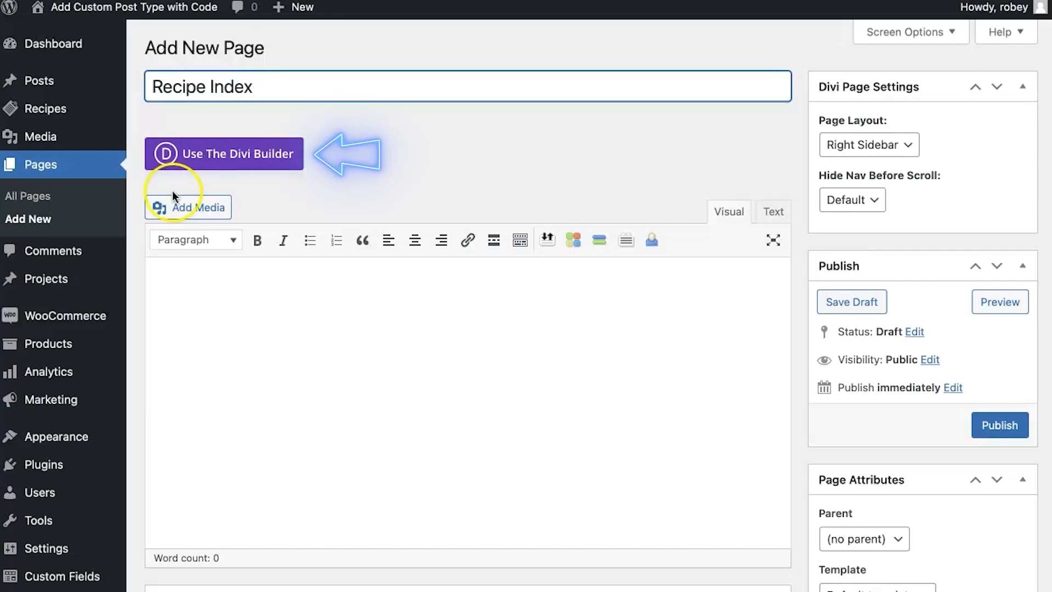
{"action": "left_click", "coordinate": [199, 159]}
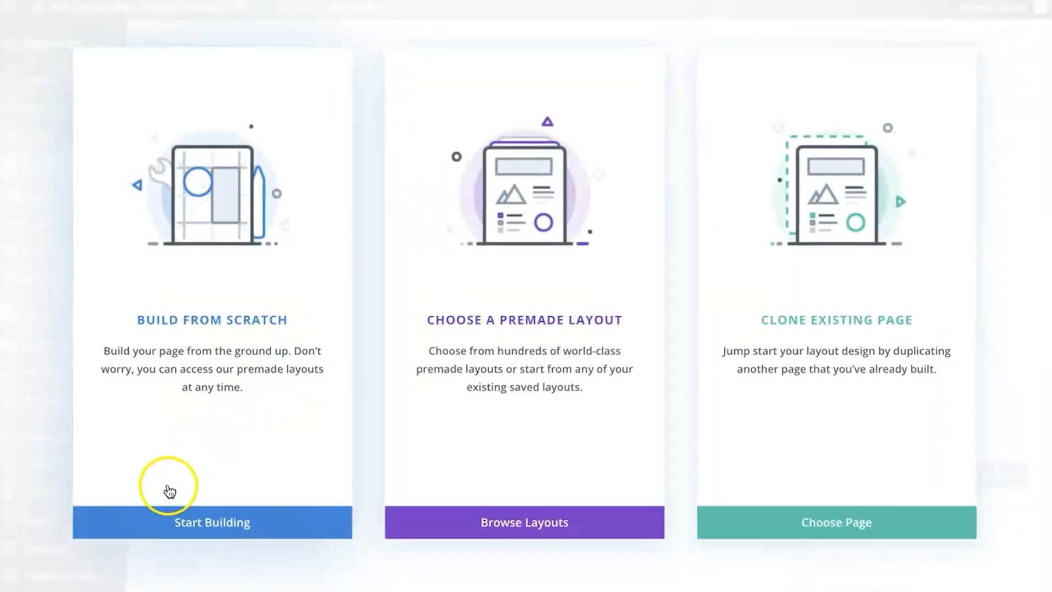
{"action": "left_click", "coordinate": [165, 519]}
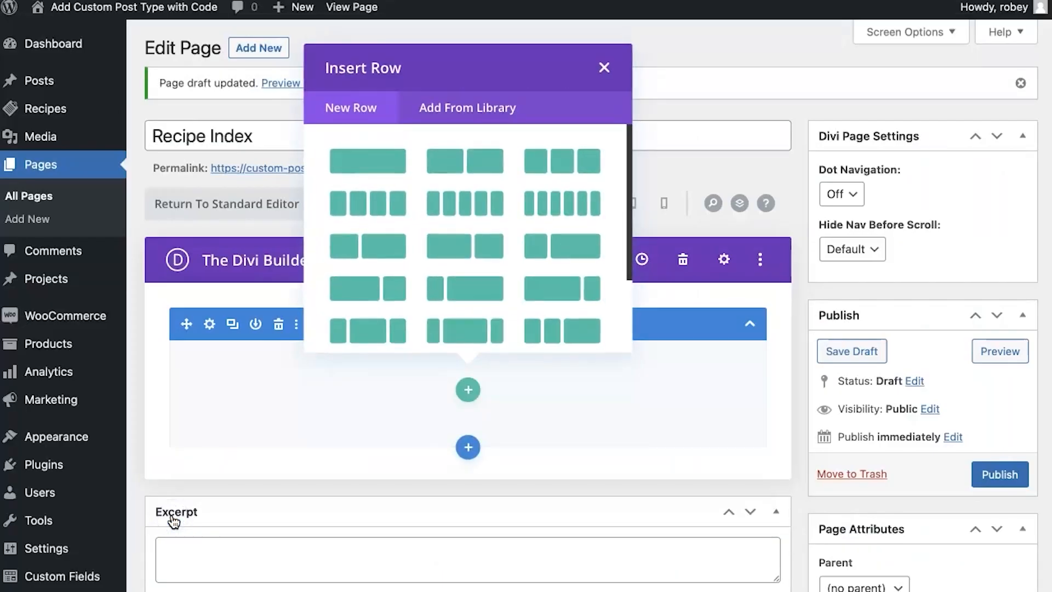
Insert a single-column row without a module and switch the builder to the desktop view
{"action": "left_click", "coordinate": [340, 173]}
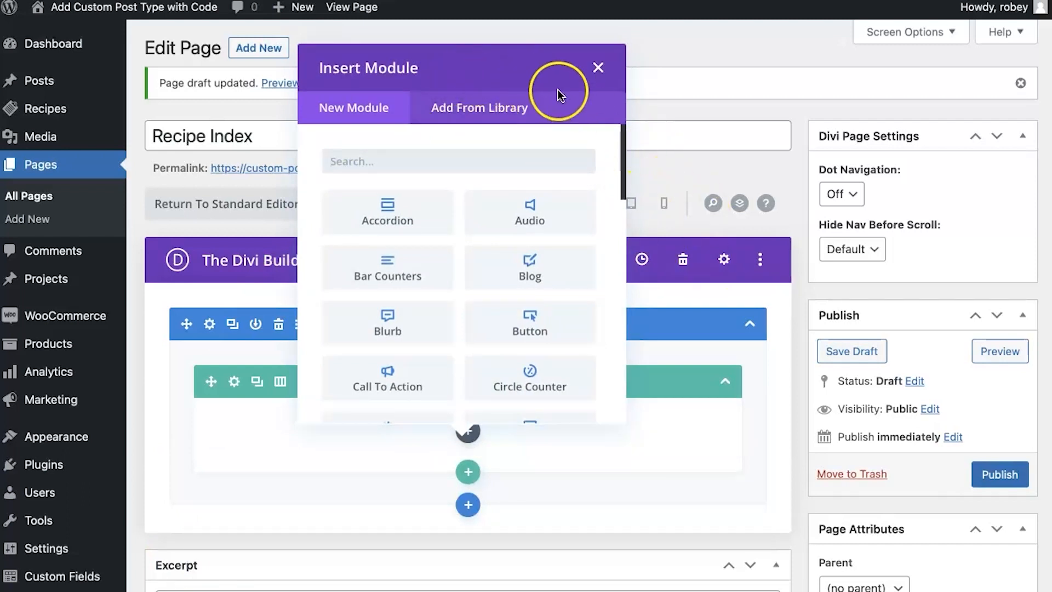
{"action": "left_click", "coordinate": [598, 67]}
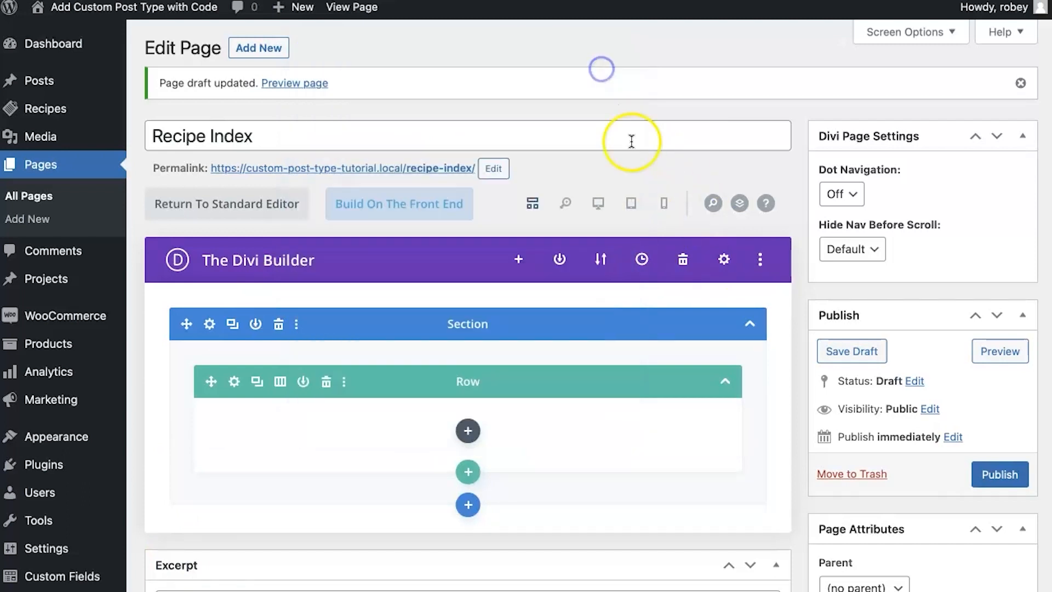
{"action": "left_click", "coordinate": [602, 204]}
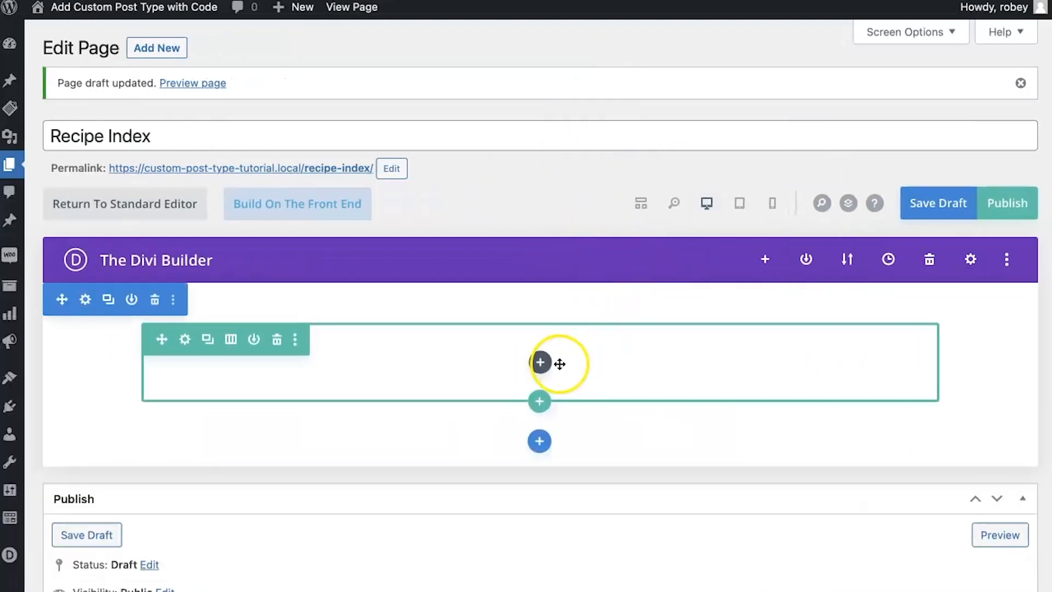
Add a Text module to the empty row with the body text RECIPES
{"action": "left_click", "coordinate": [541, 362]}
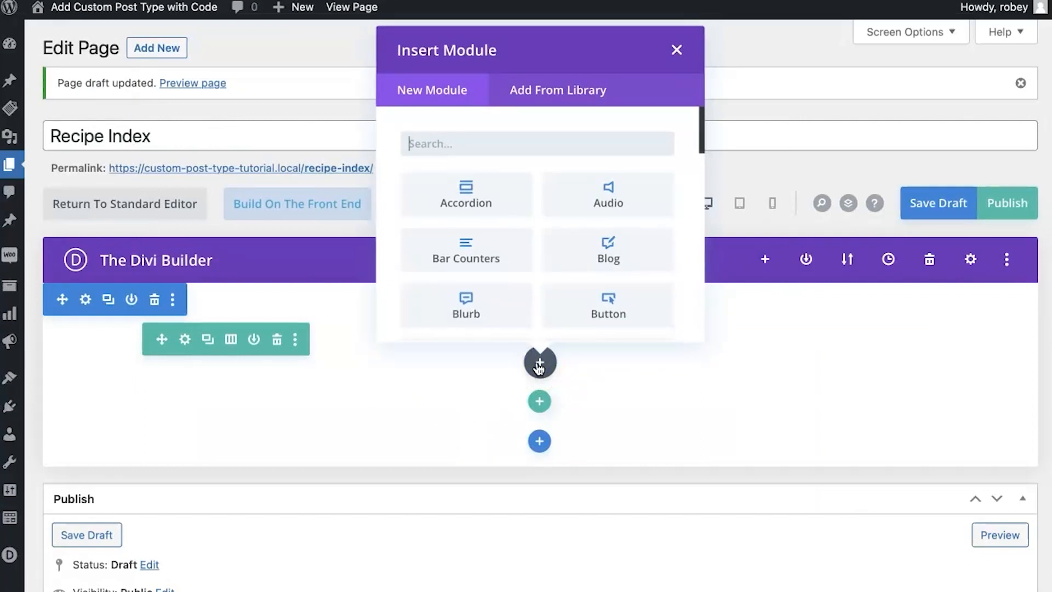
{"action": "type", "text": "text"}
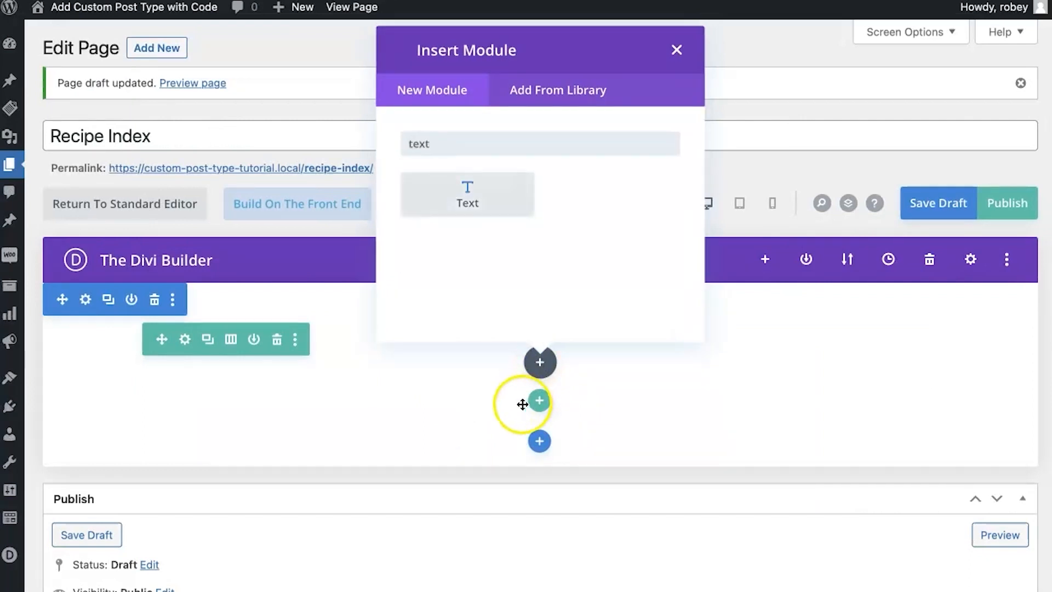
{"action": "left_click", "coordinate": [503, 208]}
{"action": "triple_click", "coordinate": [215, 393]}
{"action": "type", "text": "RECIPES"}
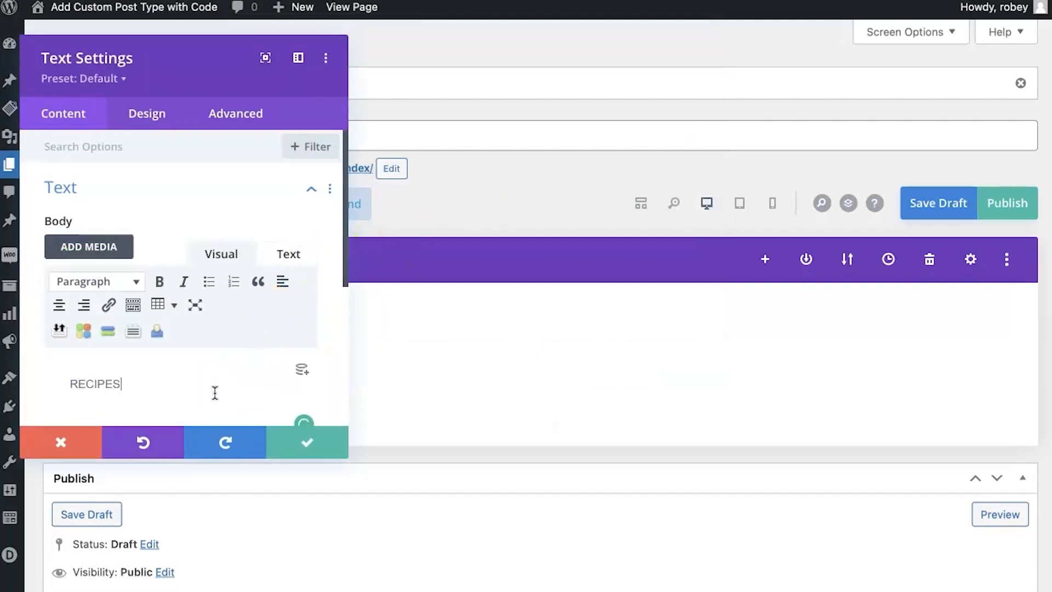
Dock the text settings beside the page, set the RECIPES text to Bold weight and 33px size, and save the module
{"action": "left_click", "coordinate": [152, 113]}
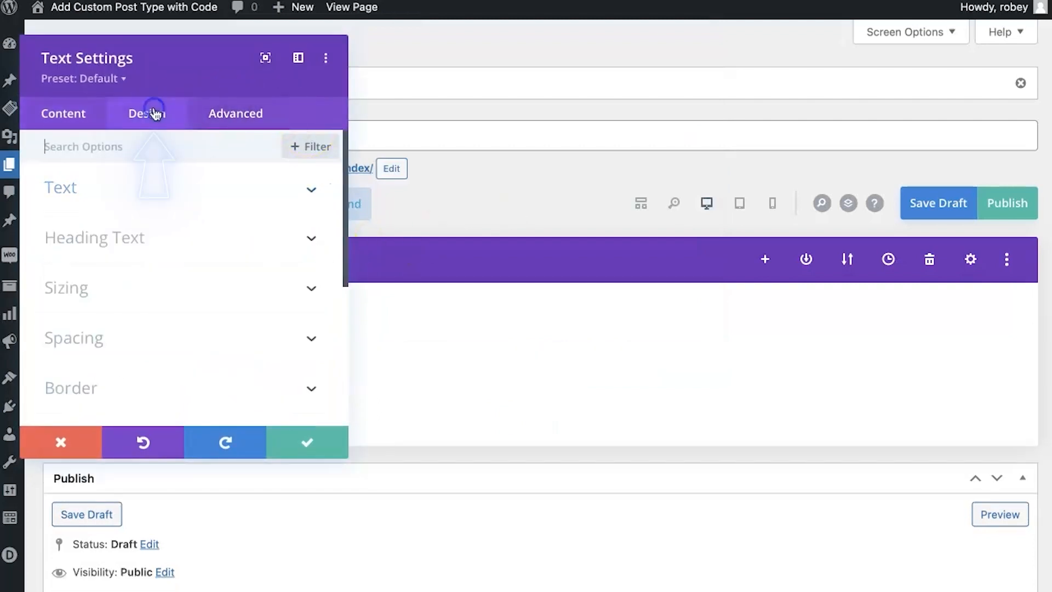
{"action": "left_click", "coordinate": [116, 181]}
{"action": "scroll", "coordinate": [153, 353], "scroll_direction": "down", "scroll_amount": 2}
{"action": "left_click", "coordinate": [161, 307]}
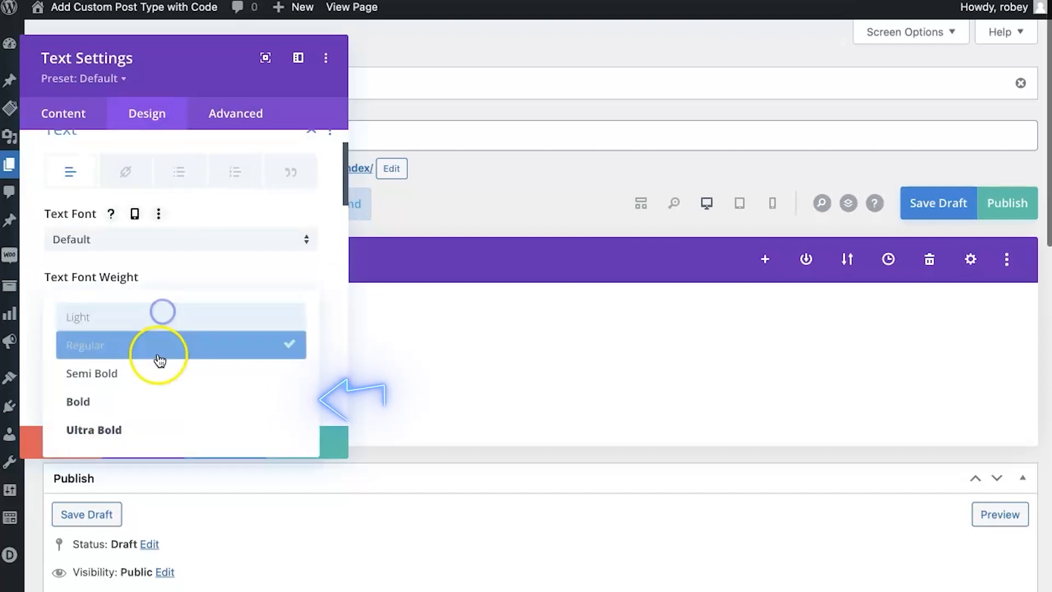
{"action": "left_click", "coordinate": [138, 403]}
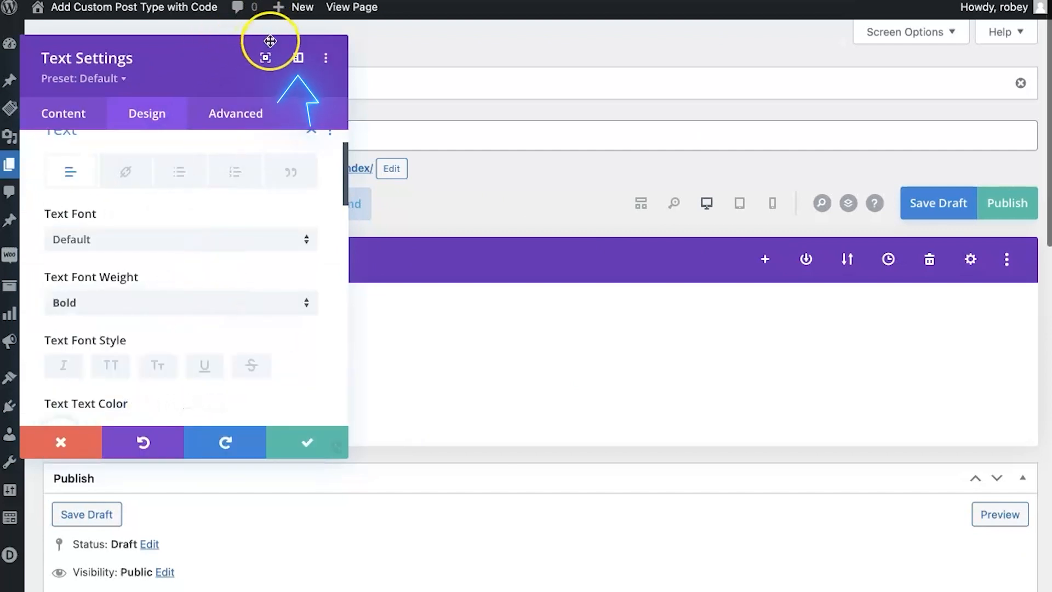
{"action": "left_click", "coordinate": [295, 55]}
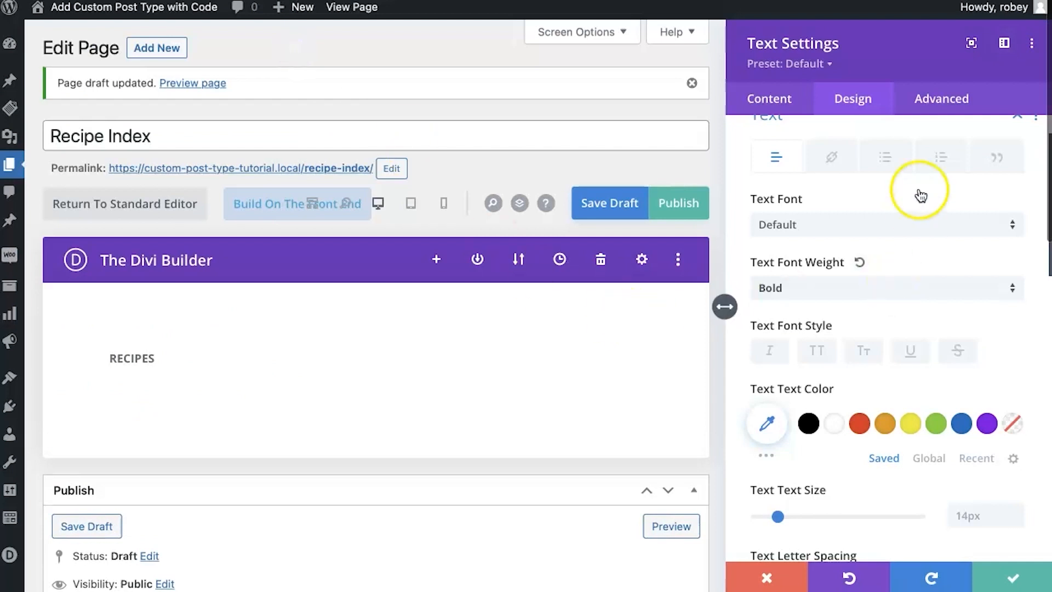
{"action": "type", "text": "33"}
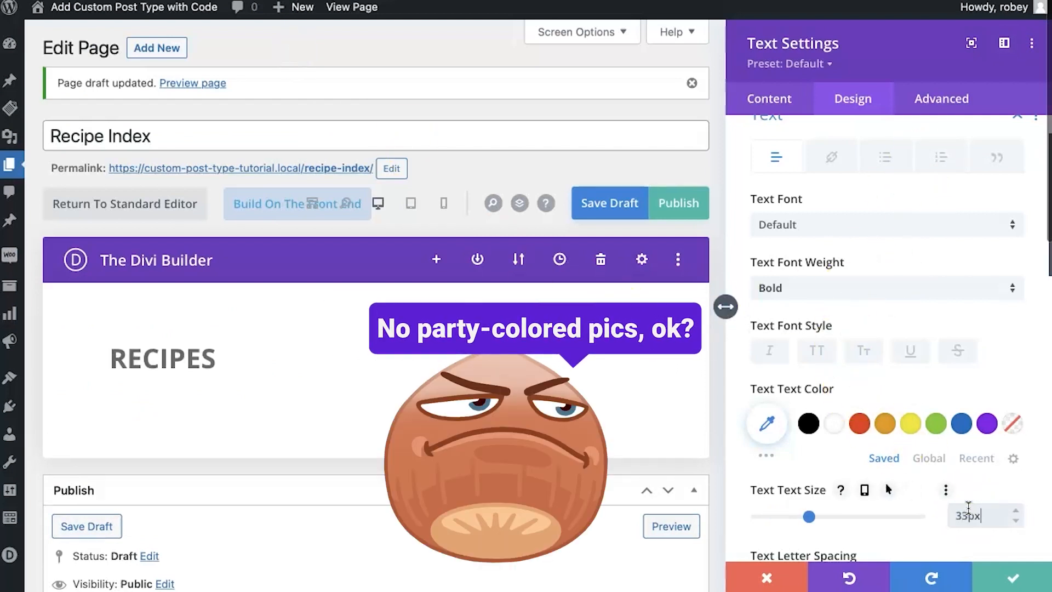
{"action": "left_click", "coordinate": [1013, 580]}
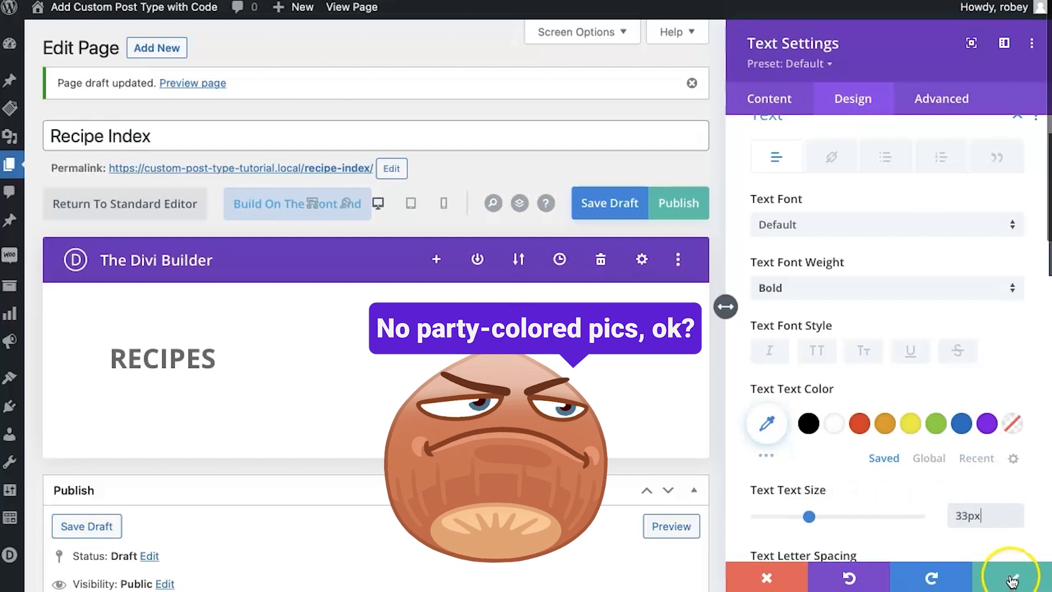
{"action": "scroll", "coordinate": [446, 355], "scroll_direction": "down", "scroll_amount": 2}
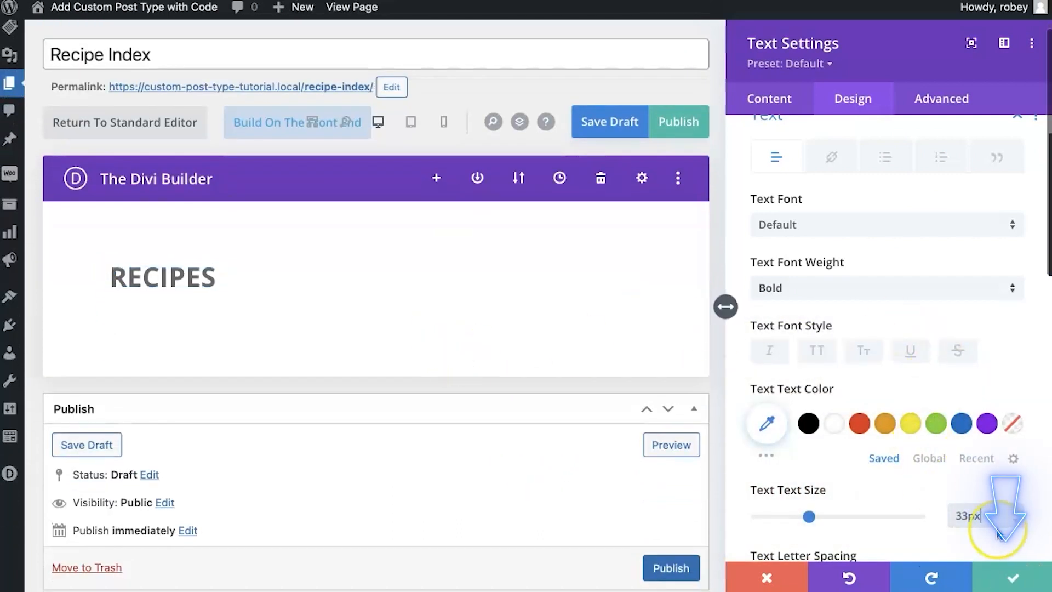
{"action": "left_click", "coordinate": [1013, 580]}
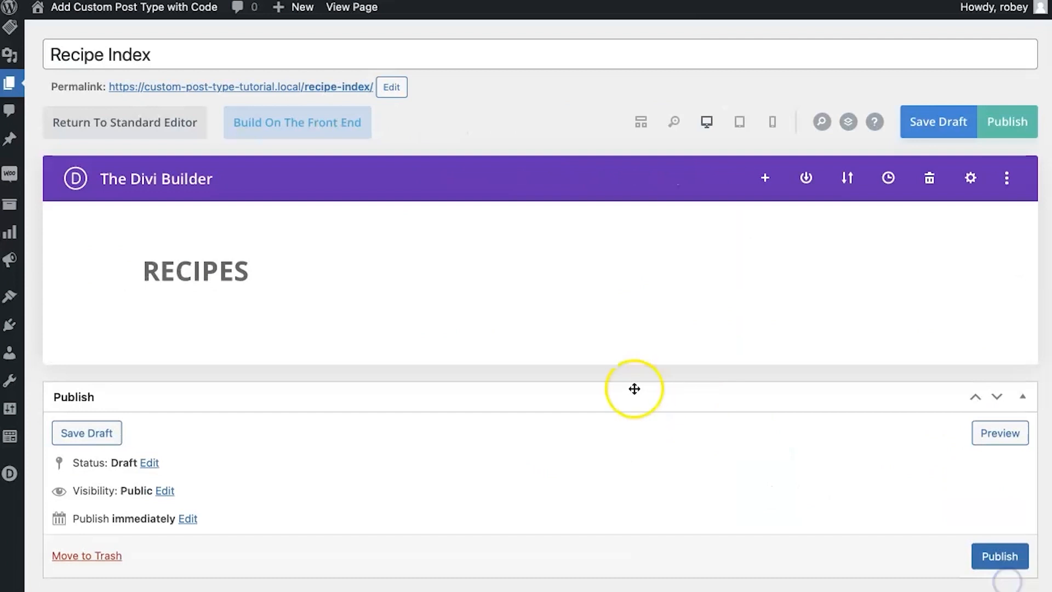
{"action": "left_click", "coordinate": [518, 269]}
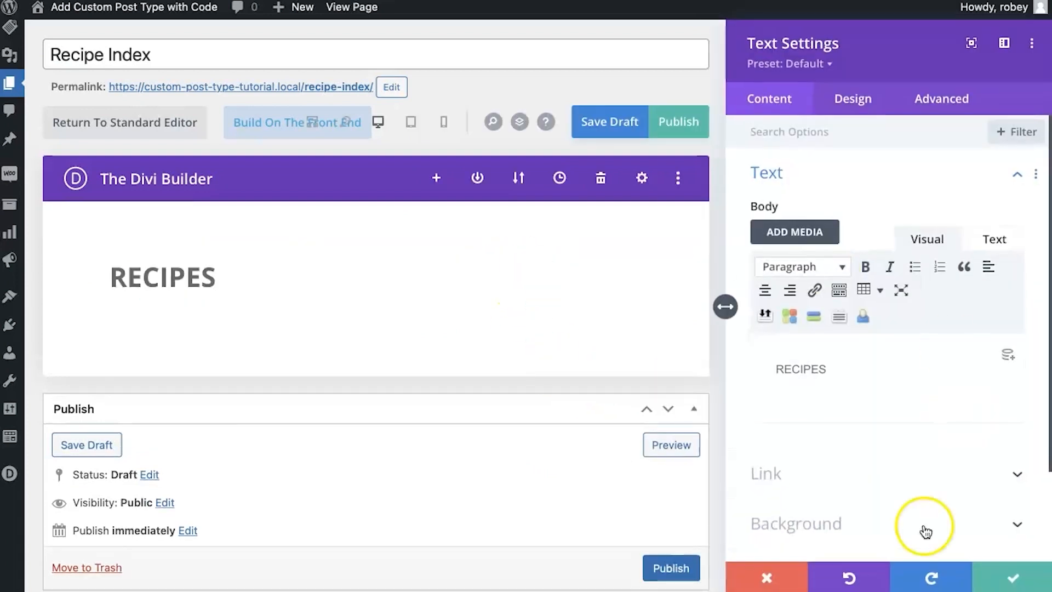
{"action": "left_click", "coordinate": [769, 577]}
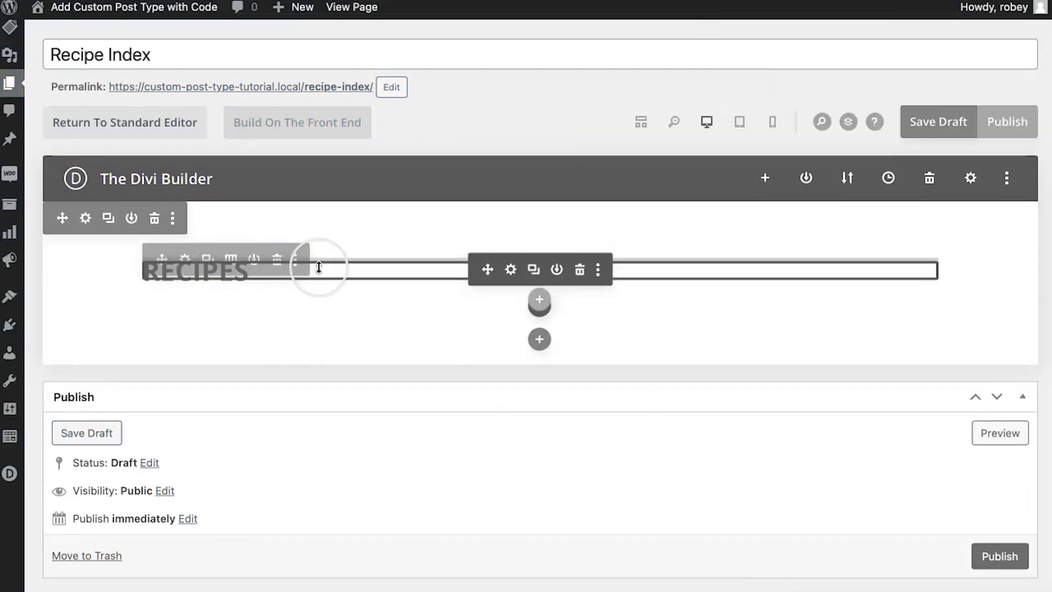
Insert a single-column row below the RECIPES heading and add a Blog module to it
{"action": "left_click", "coordinate": [540, 300]}
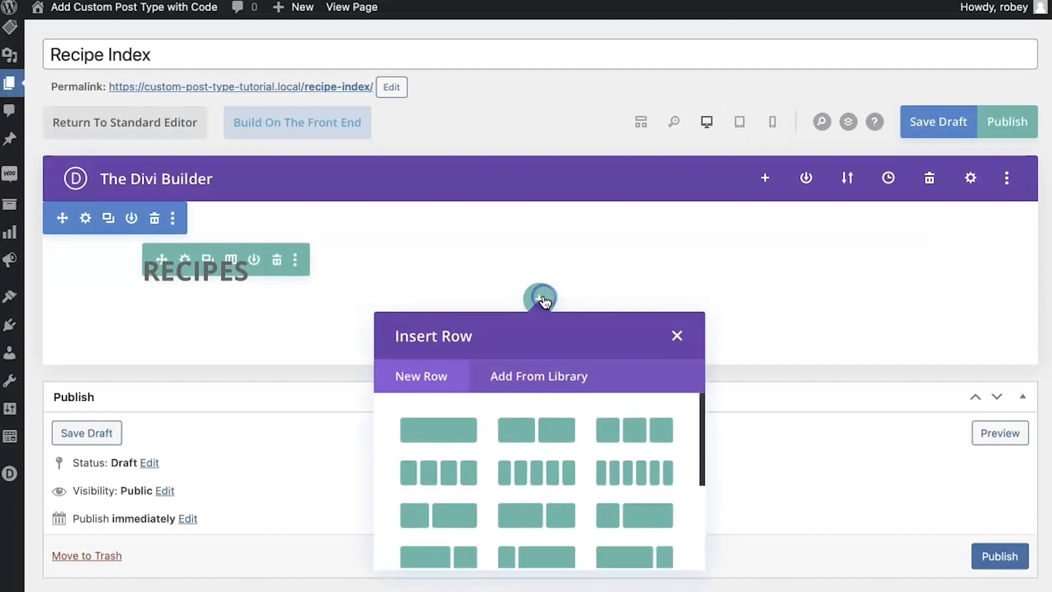
{"action": "left_click", "coordinate": [446, 436]}
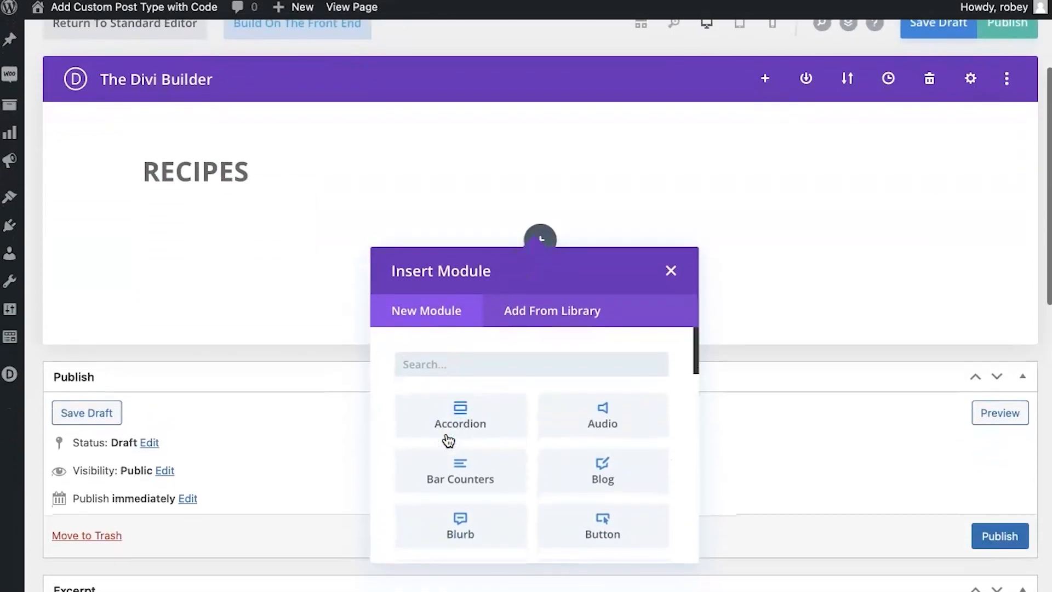
{"action": "type", "text": "blog"}
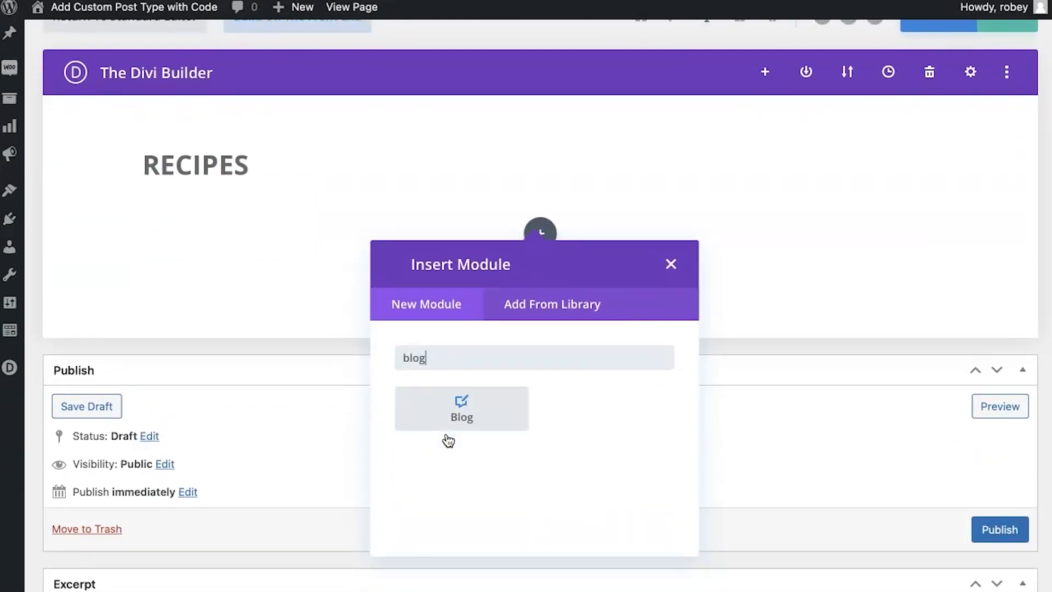
{"action": "left_click", "coordinate": [508, 396]}
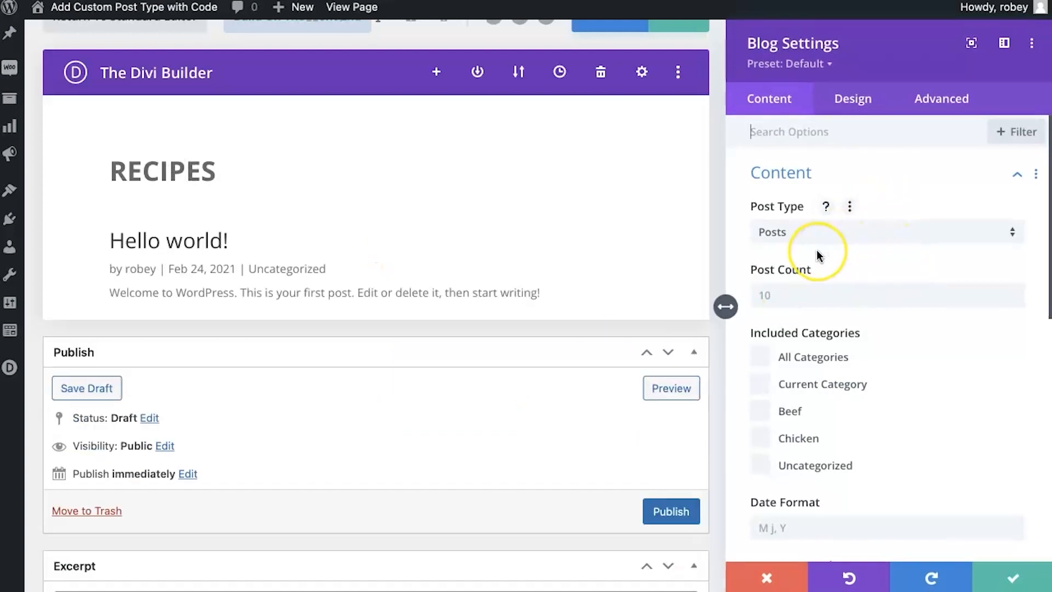
Set the Blog module's post type to Recipes and look over the recipe posts in the preview
{"action": "left_click", "coordinate": [850, 226]}
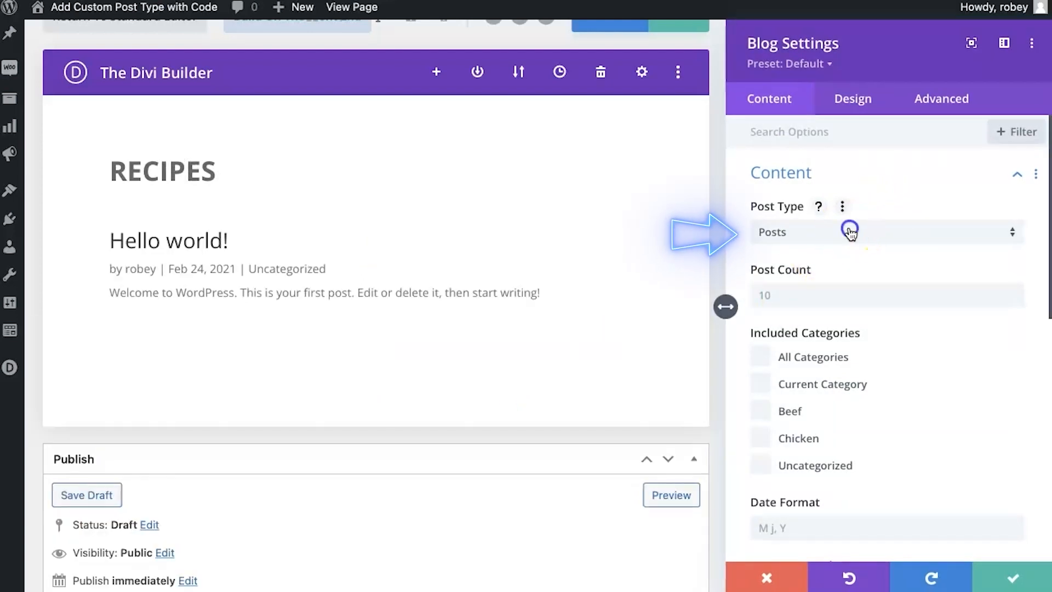
{"action": "left_click", "coordinate": [832, 400]}
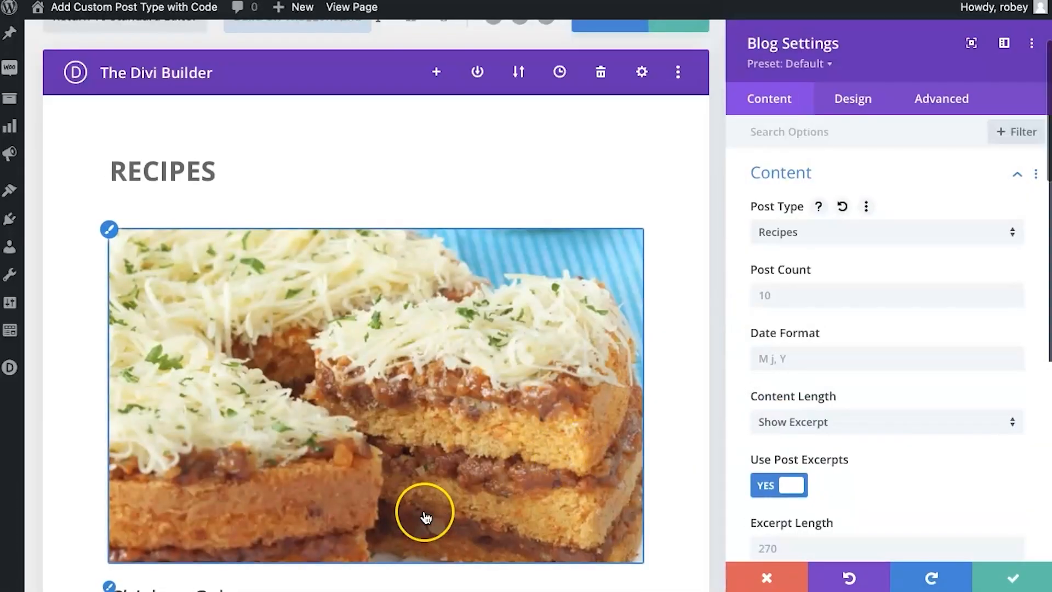
{"action": "scroll", "coordinate": [424, 510], "scroll_direction": "down", "scroll_amount": 10}
{"action": "scroll", "coordinate": [426, 517], "scroll_direction": "down", "scroll_amount": 2}
{"action": "scroll", "coordinate": [425, 515], "scroll_direction": "up", "scroll_amount": 12}
{"action": "scroll", "coordinate": [425, 515], "scroll_direction": "down", "scroll_amount": 2}
{"action": "scroll", "coordinate": [426, 515], "scroll_direction": "up", "scroll_amount": 1}
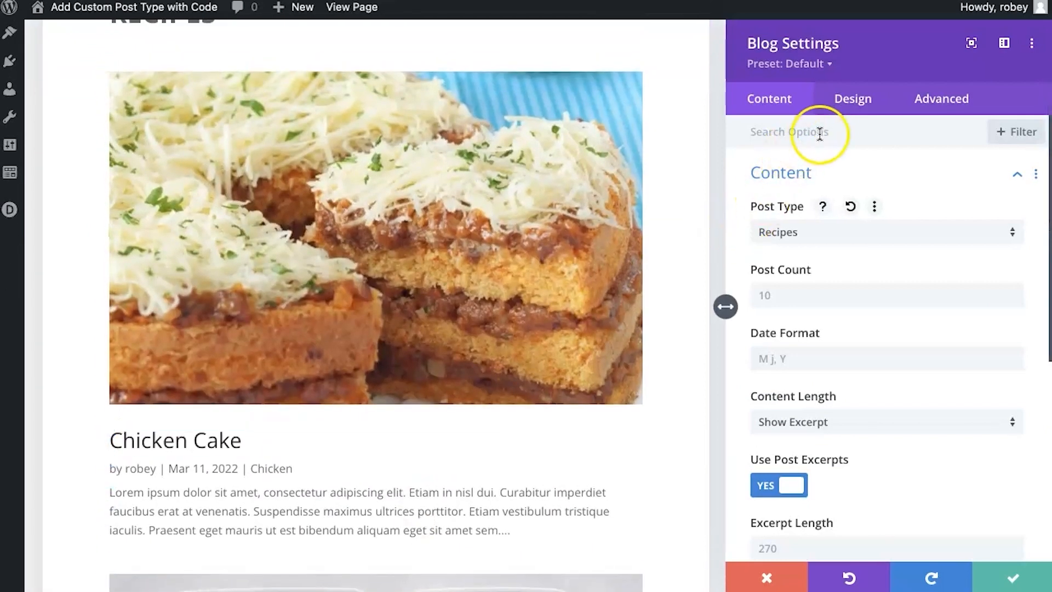
Change the Blog module's layout to Grid and check the recipe cards
{"action": "left_click", "coordinate": [853, 99]}
{"action": "left_click", "coordinate": [804, 176]}
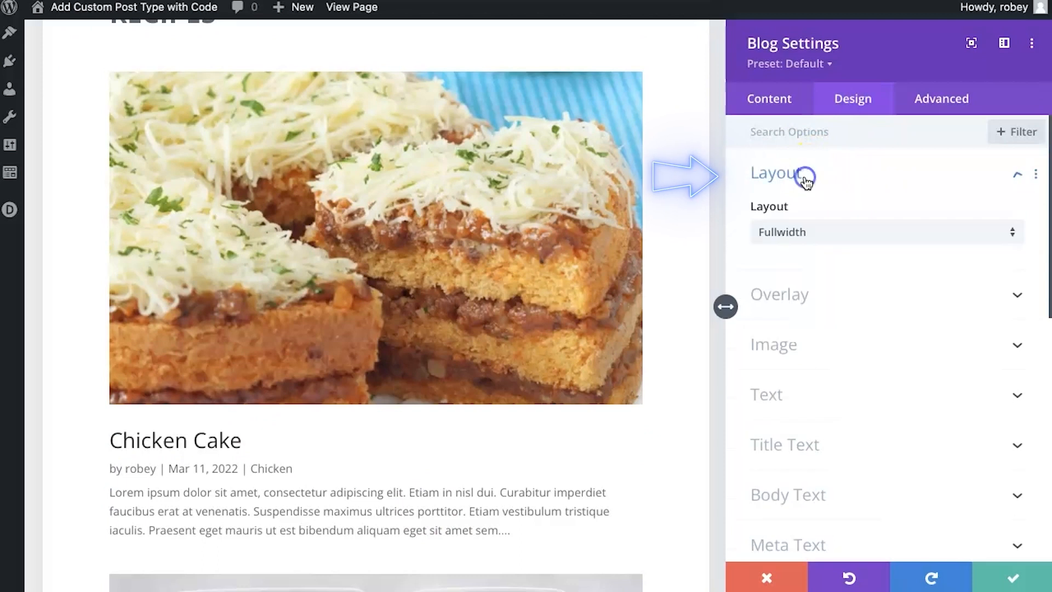
{"action": "left_click", "coordinate": [811, 233]}
{"action": "left_click", "coordinate": [809, 278]}
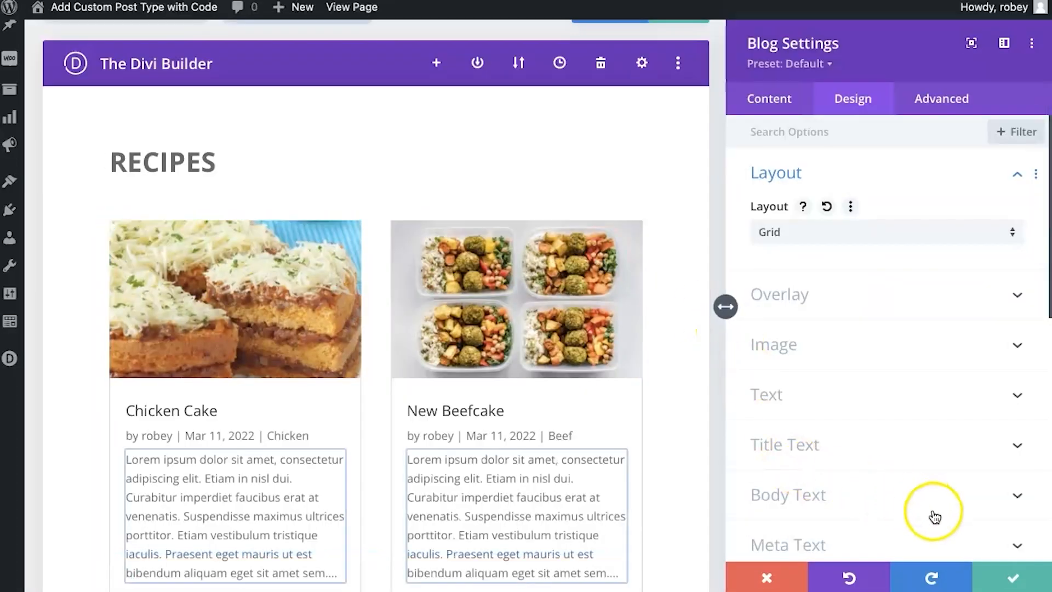
{"action": "scroll", "coordinate": [649, 528], "scroll_direction": "down", "scroll_amount": 3}
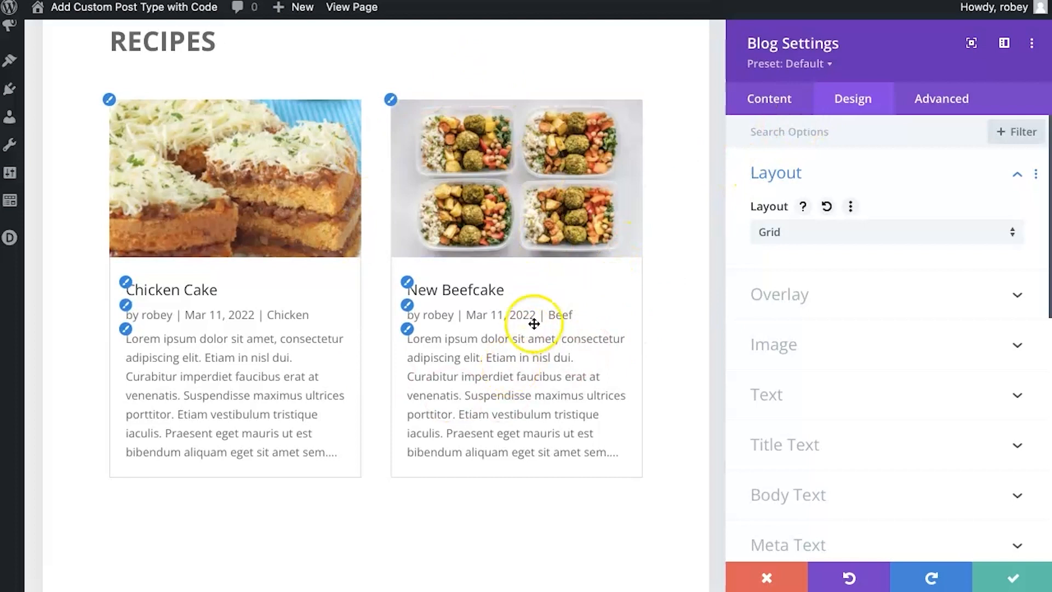
Hide the author and date on the recipe cards and show the Read More button
{"action": "left_click", "coordinate": [795, 99]}
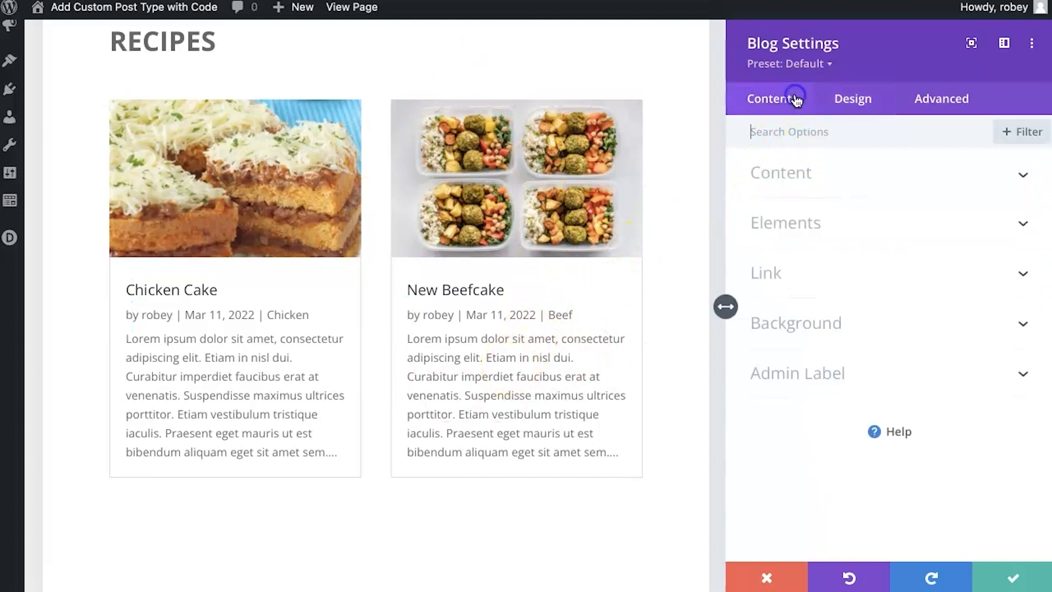
{"action": "left_click", "coordinate": [800, 230]}
{"action": "left_click", "coordinate": [795, 323]}
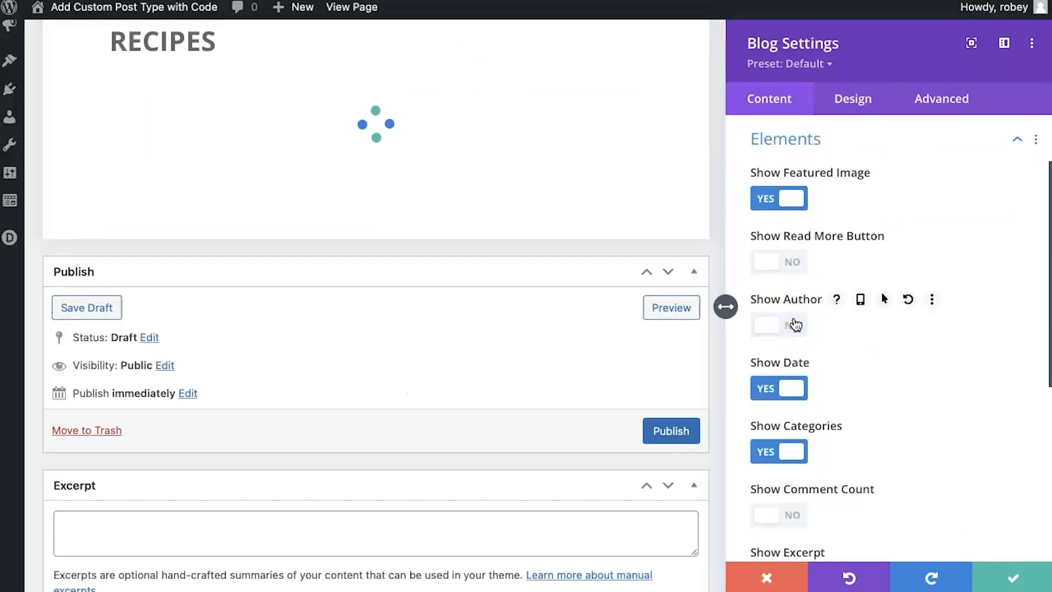
{"action": "left_click", "coordinate": [785, 391]}
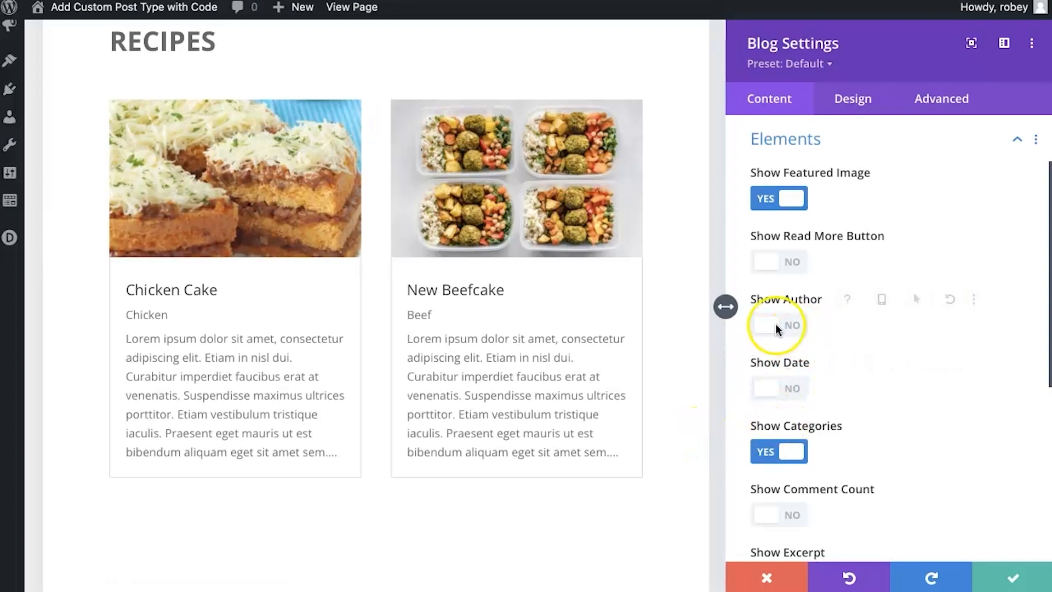
{"action": "left_click", "coordinate": [781, 268]}
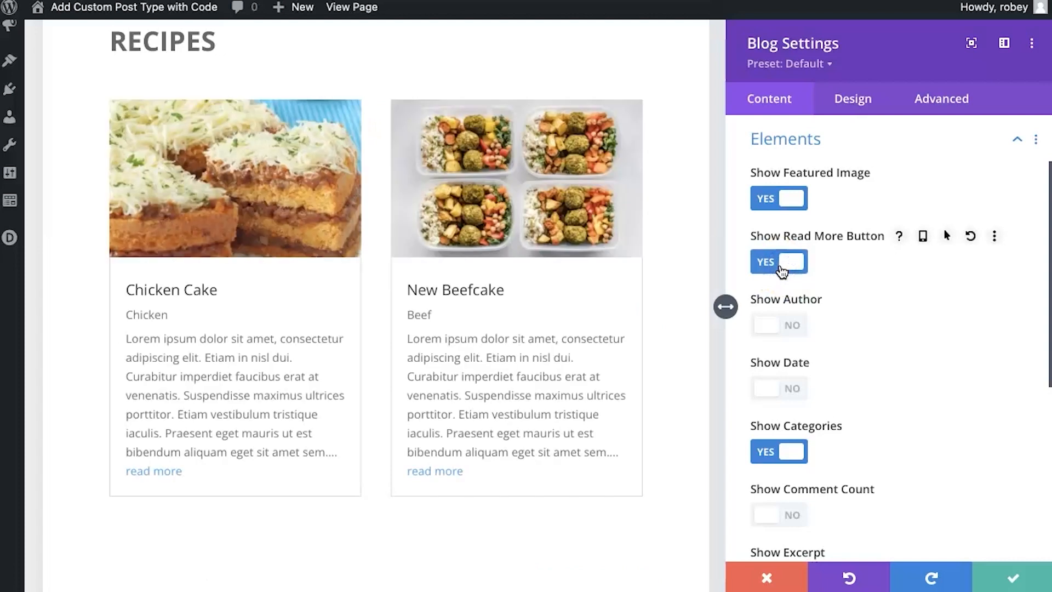
{"action": "scroll", "coordinate": [782, 270], "scroll_direction": "down", "scroll_amount": 6}
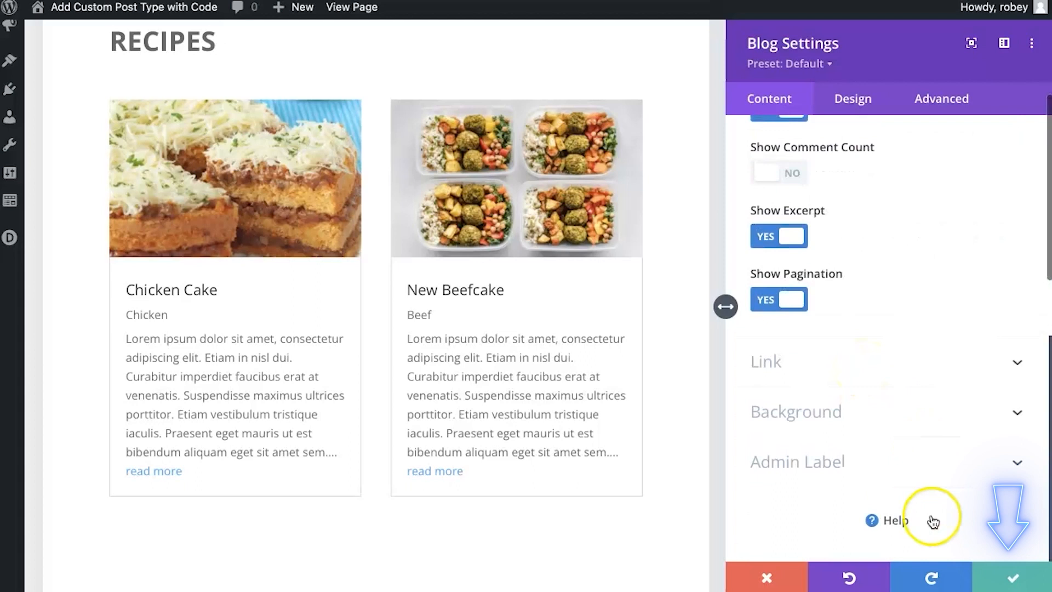
Save the Blog module's settings and publish the Recipe Index page
{"action": "left_click", "coordinate": [1013, 575]}
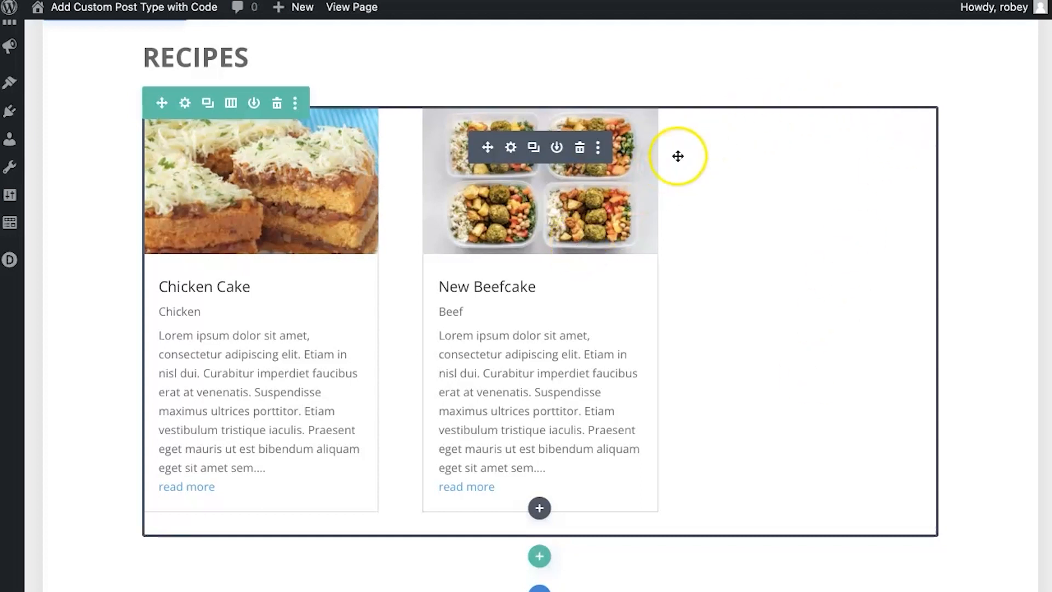
{"action": "scroll", "coordinate": [678, 156], "scroll_direction": "up", "scroll_amount": 5}
{"action": "left_click", "coordinate": [1003, 132]}
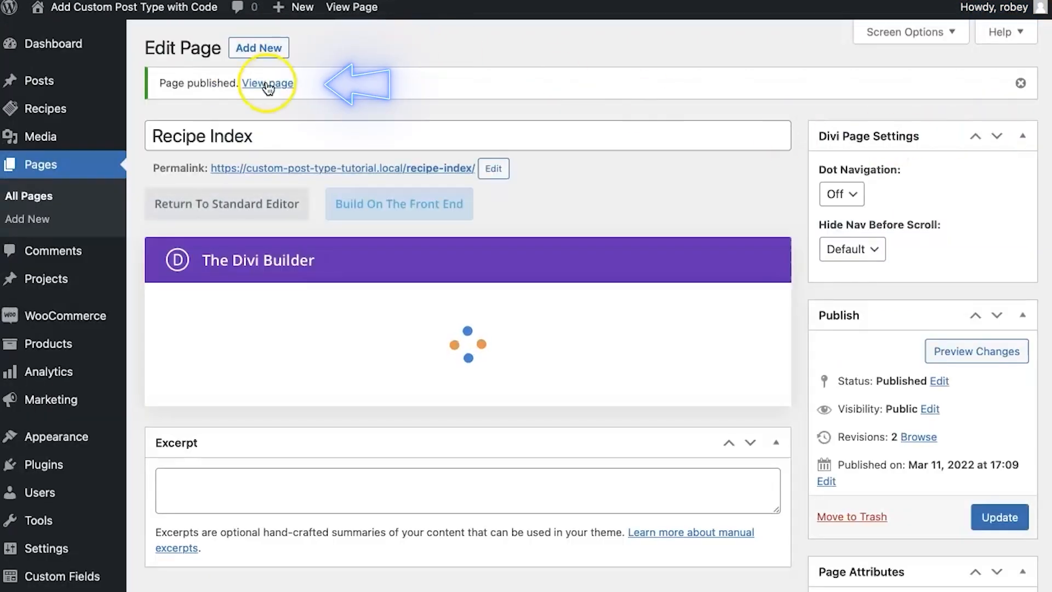
View the published Recipe Index page and open the Chicken Cake recipe to examine its image, description, cooking time and ingredients
{"action": "left_click", "coordinate": [268, 85]}
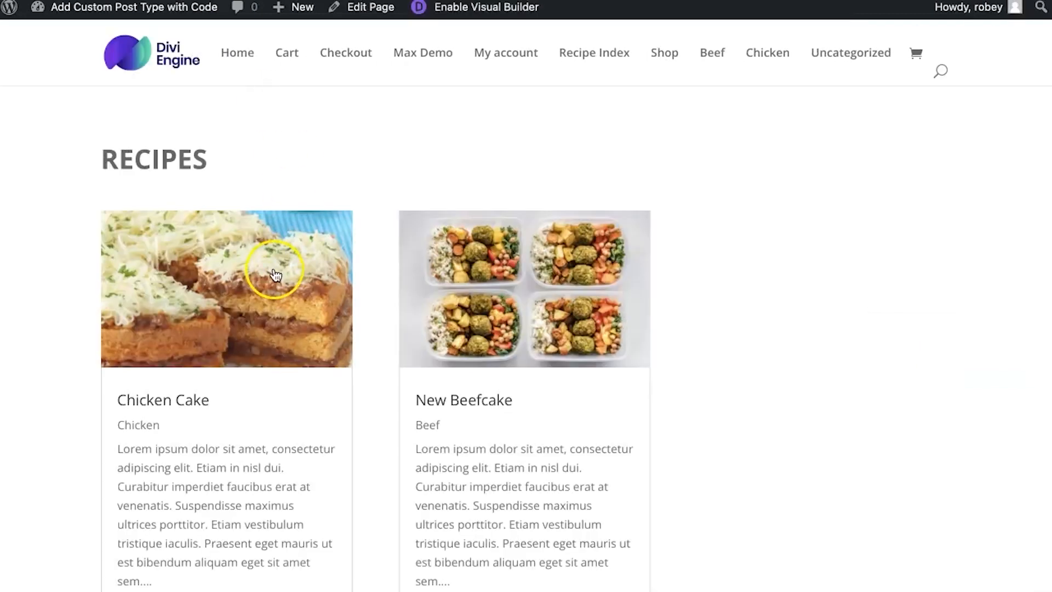
{"action": "left_click", "coordinate": [272, 272]}
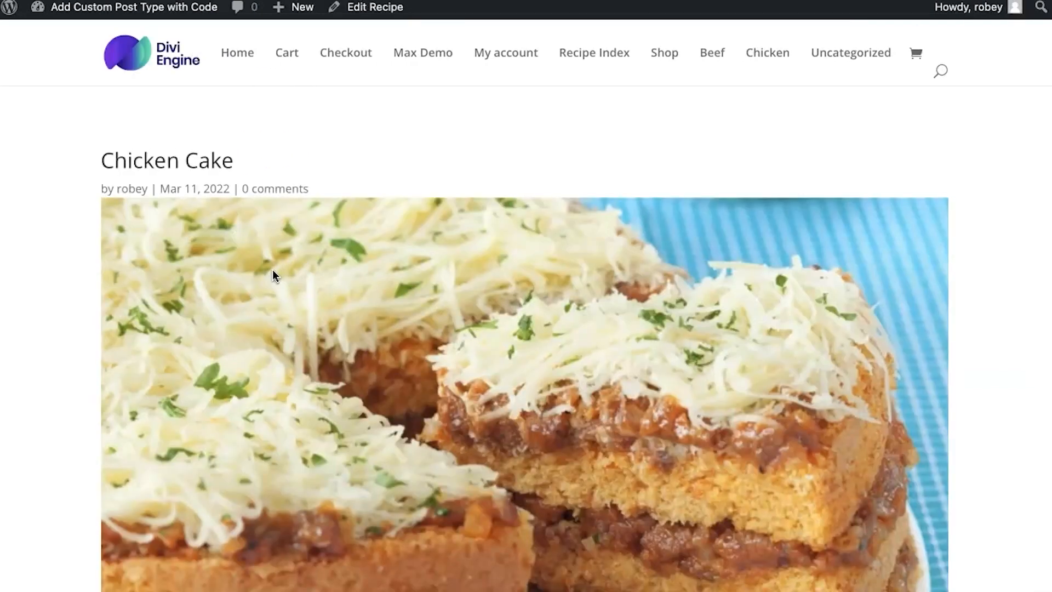
{"action": "scroll", "coordinate": [441, 371], "scroll_direction": "down", "scroll_amount": 4}
{"action": "scroll", "coordinate": [442, 373], "scroll_direction": "down", "scroll_amount": 6}
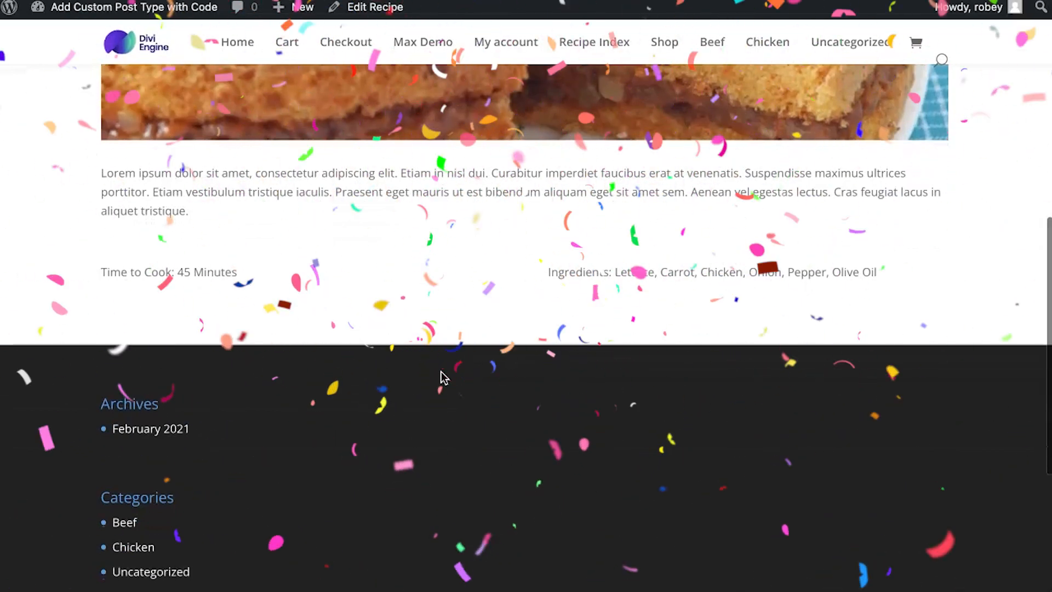
{"action": "scroll", "coordinate": [442, 376], "scroll_direction": "up", "scroll_amount": 4}
{"action": "scroll", "coordinate": [442, 376], "scroll_direction": "up", "scroll_amount": 4}
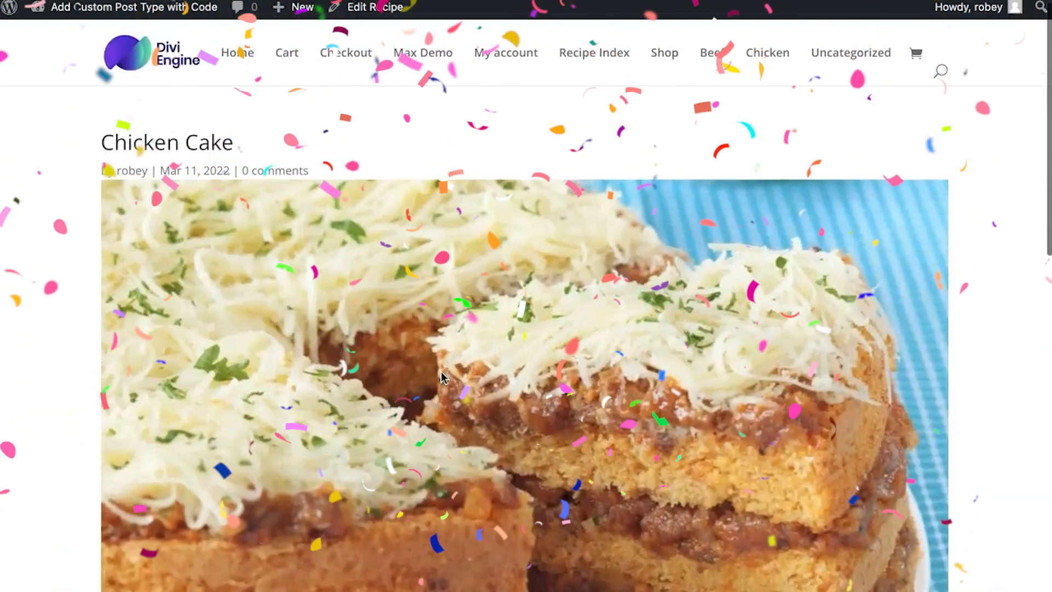
{"action": "scroll", "coordinate": [444, 377], "scroll_direction": "down", "scroll_amount": 4}
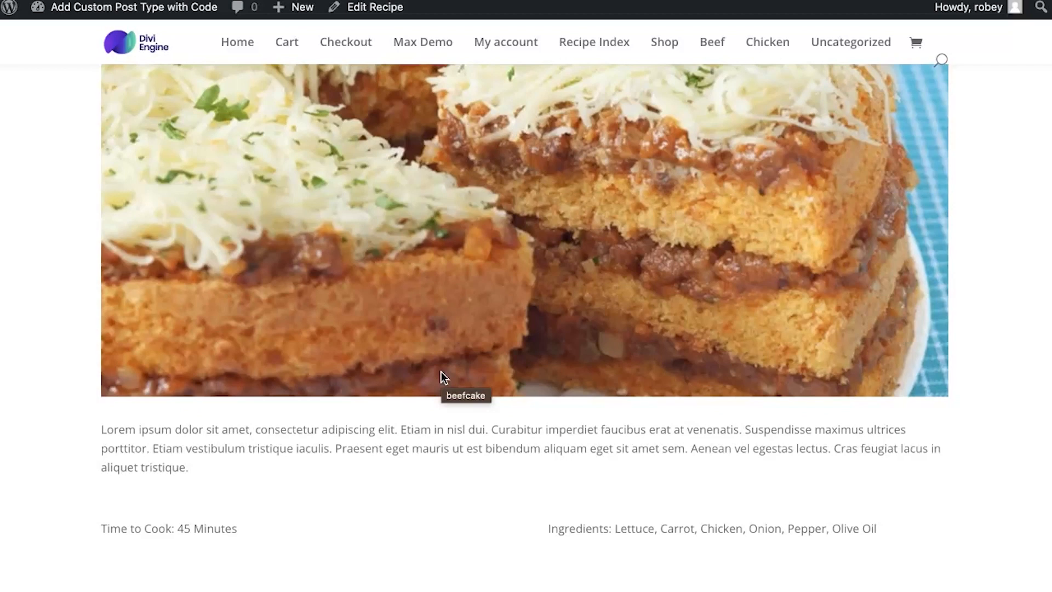
{"action": "left_click", "coordinate": [185, 472]}
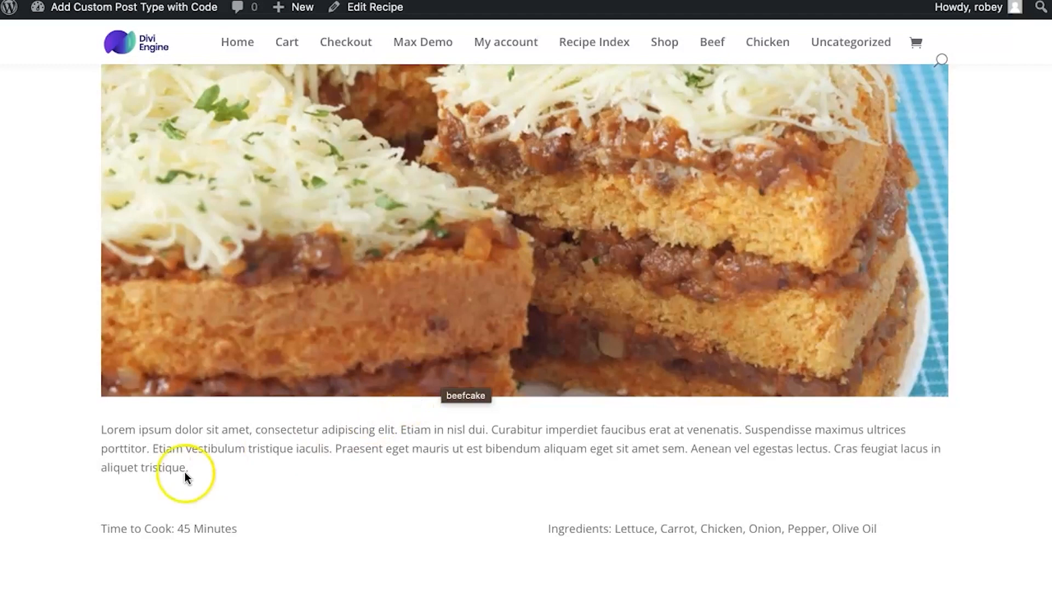